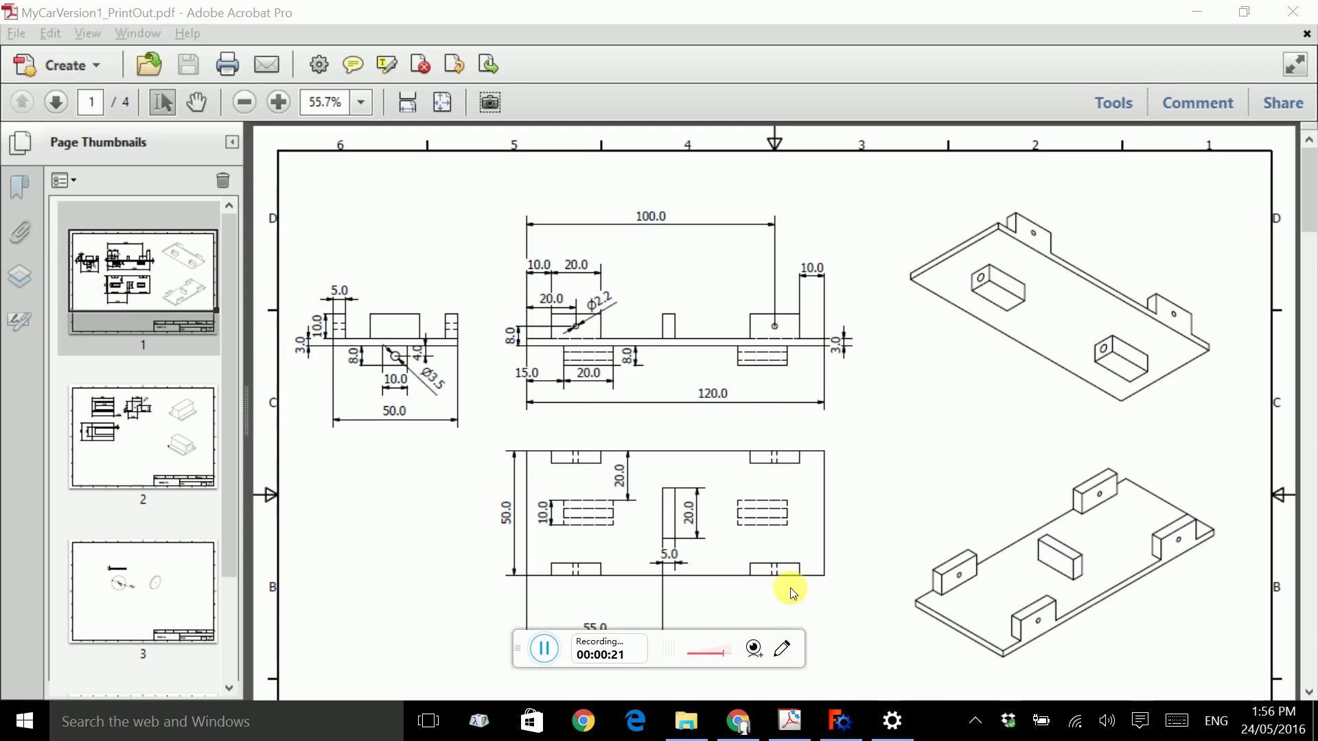
- Switch to FreeCAD, create a new document and start a sketch on the XY-Plane with zero offset
{"action": "left_click", "coordinate": [841, 721]}
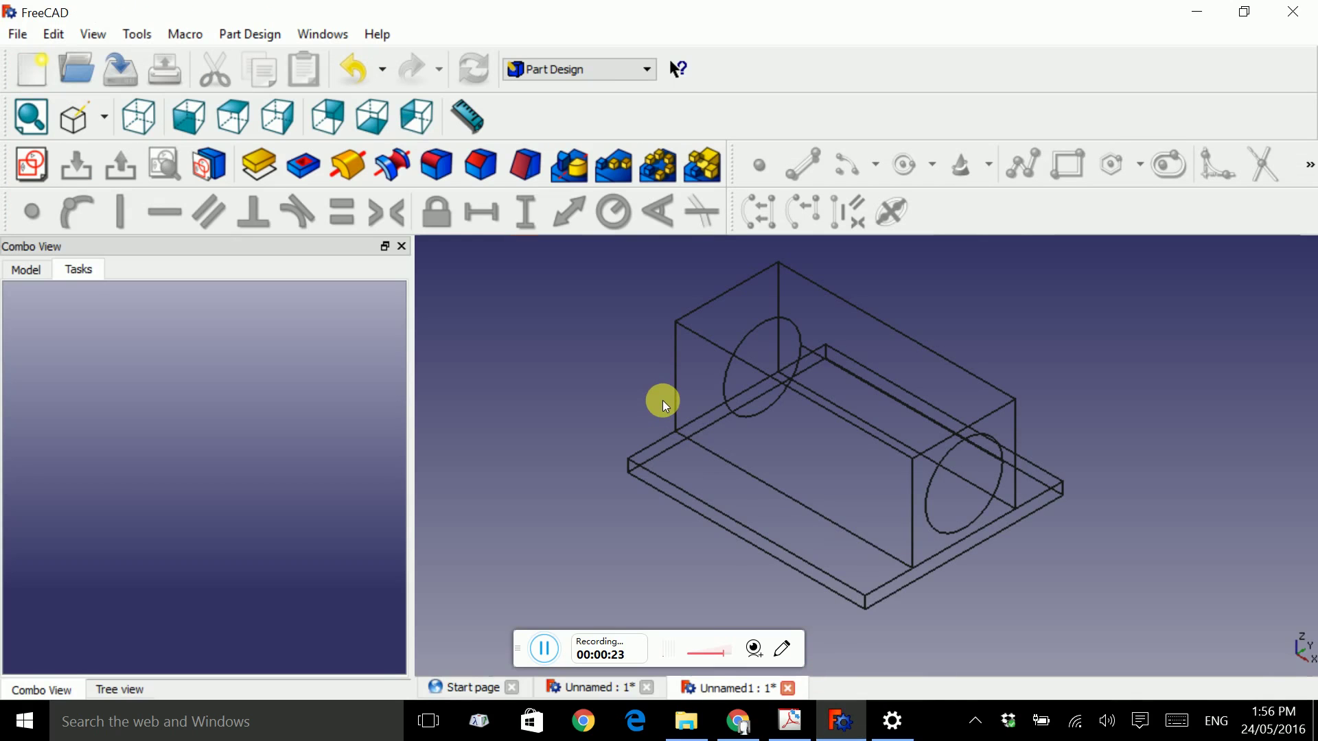
{"action": "left_click", "coordinate": [33, 68]}
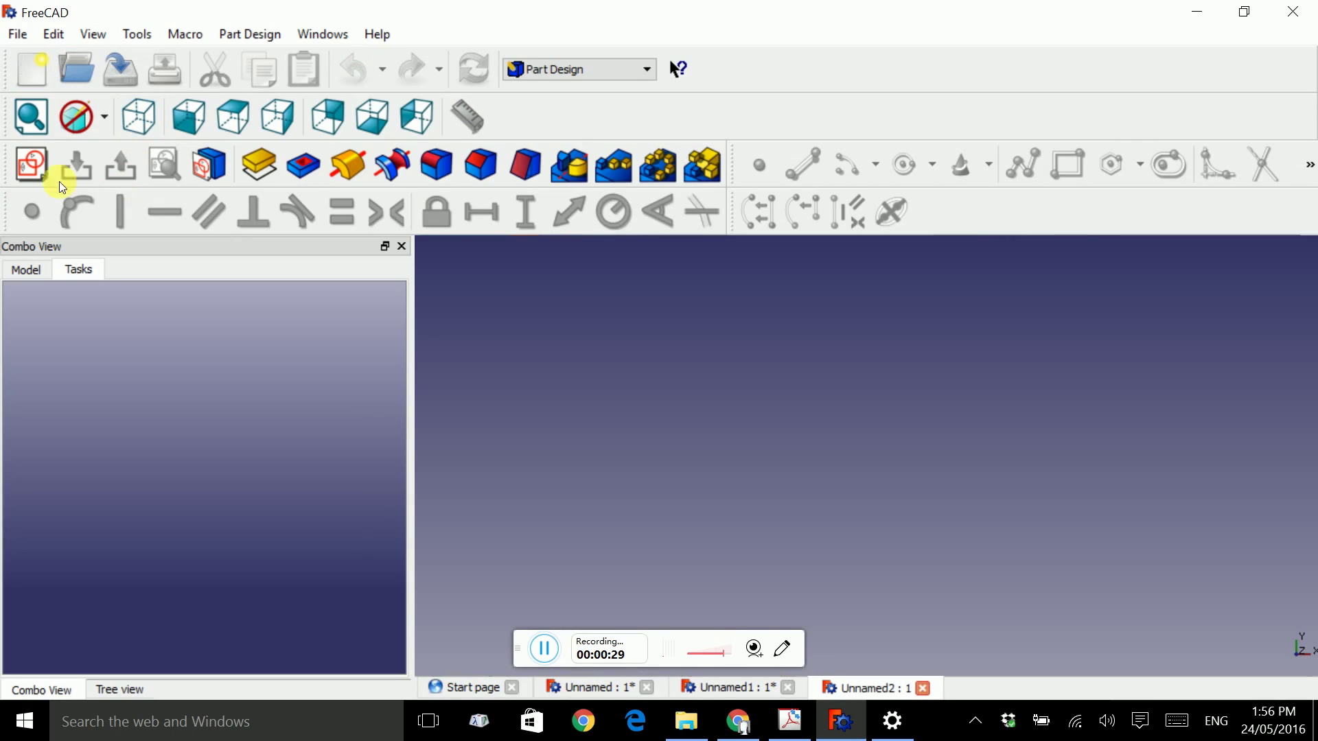
{"action": "left_click", "coordinate": [27, 167]}
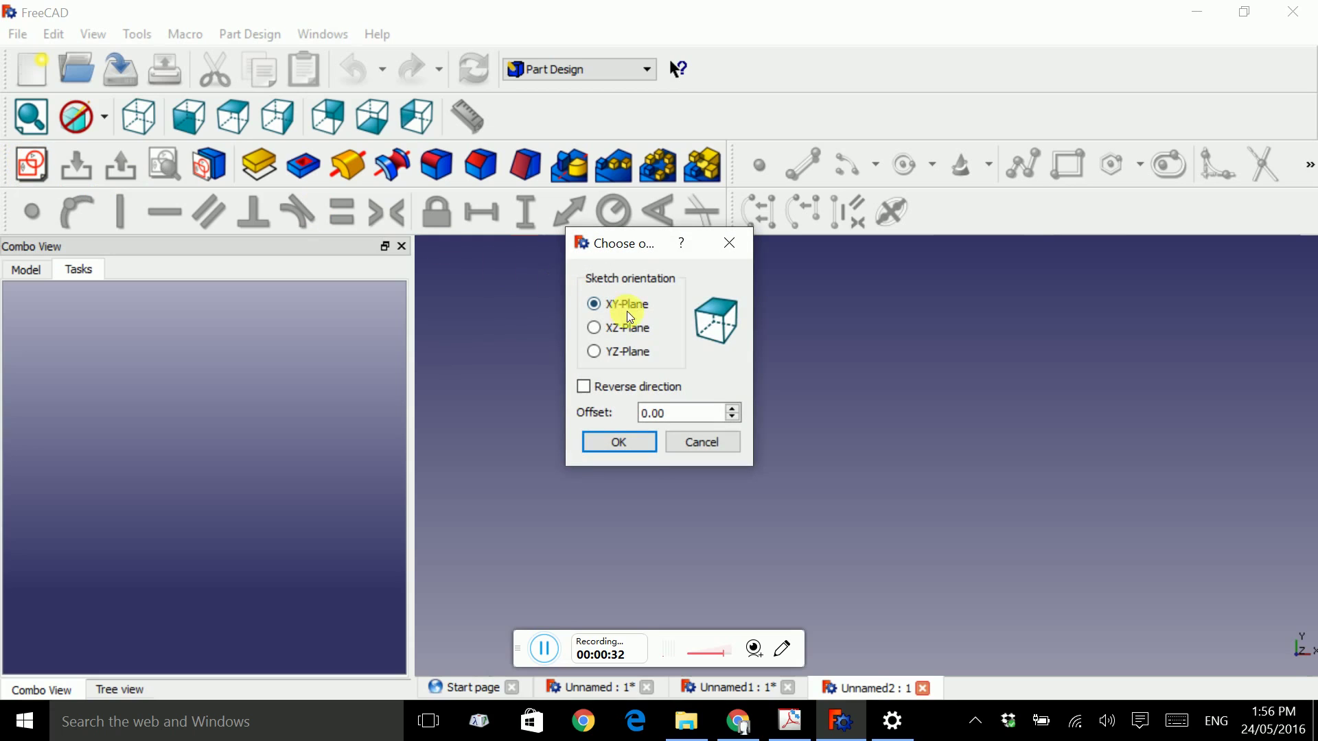
{"action": "left_click", "coordinate": [628, 447]}
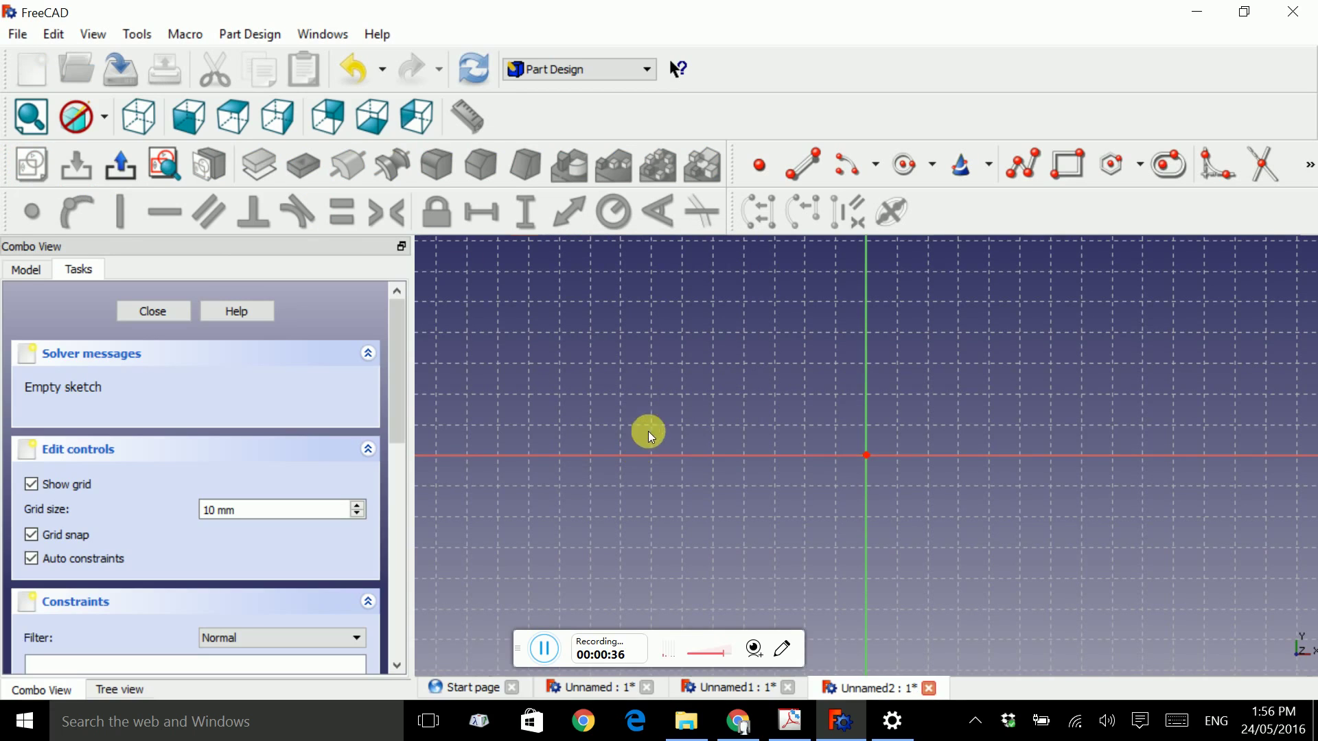
- Sketch a rectangle about 100 by 50 mm with its lower-left corner at the origin
{"action": "left_click", "coordinate": [1061, 177]}
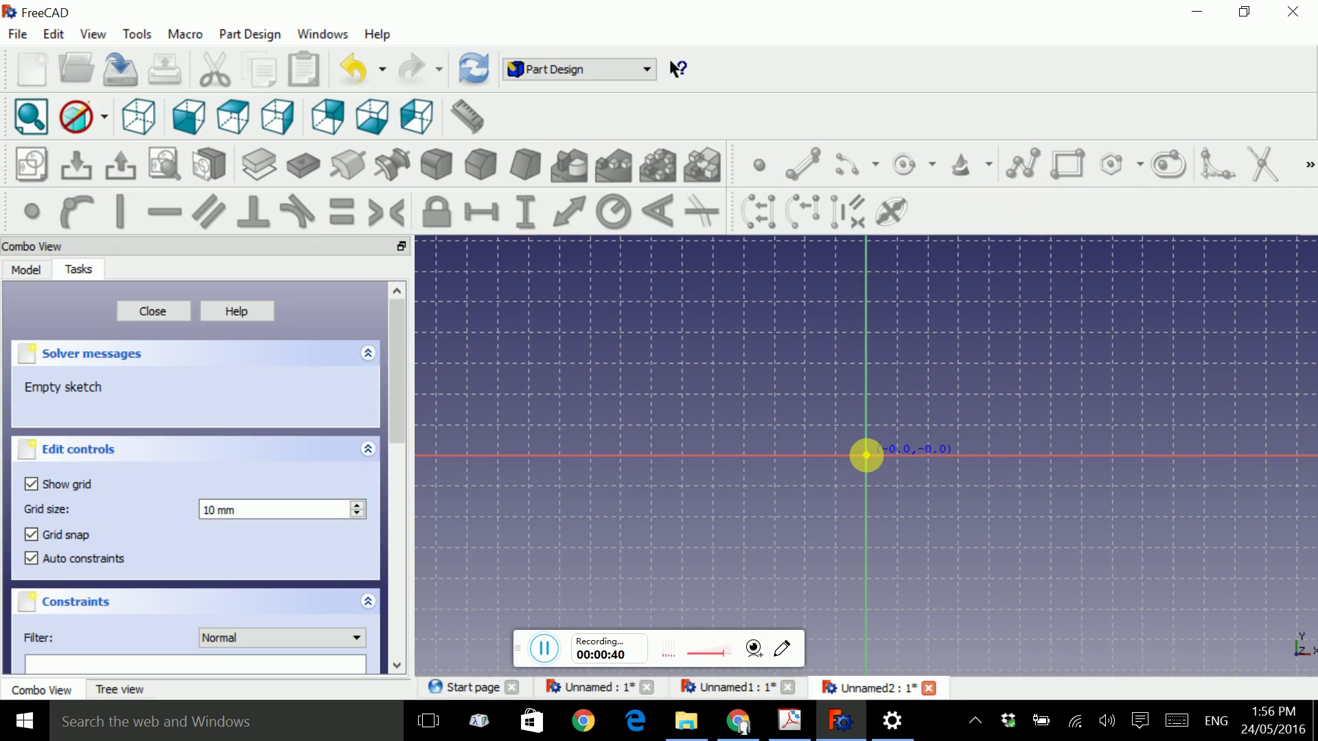
{"action": "left_click", "coordinate": [867, 455]}
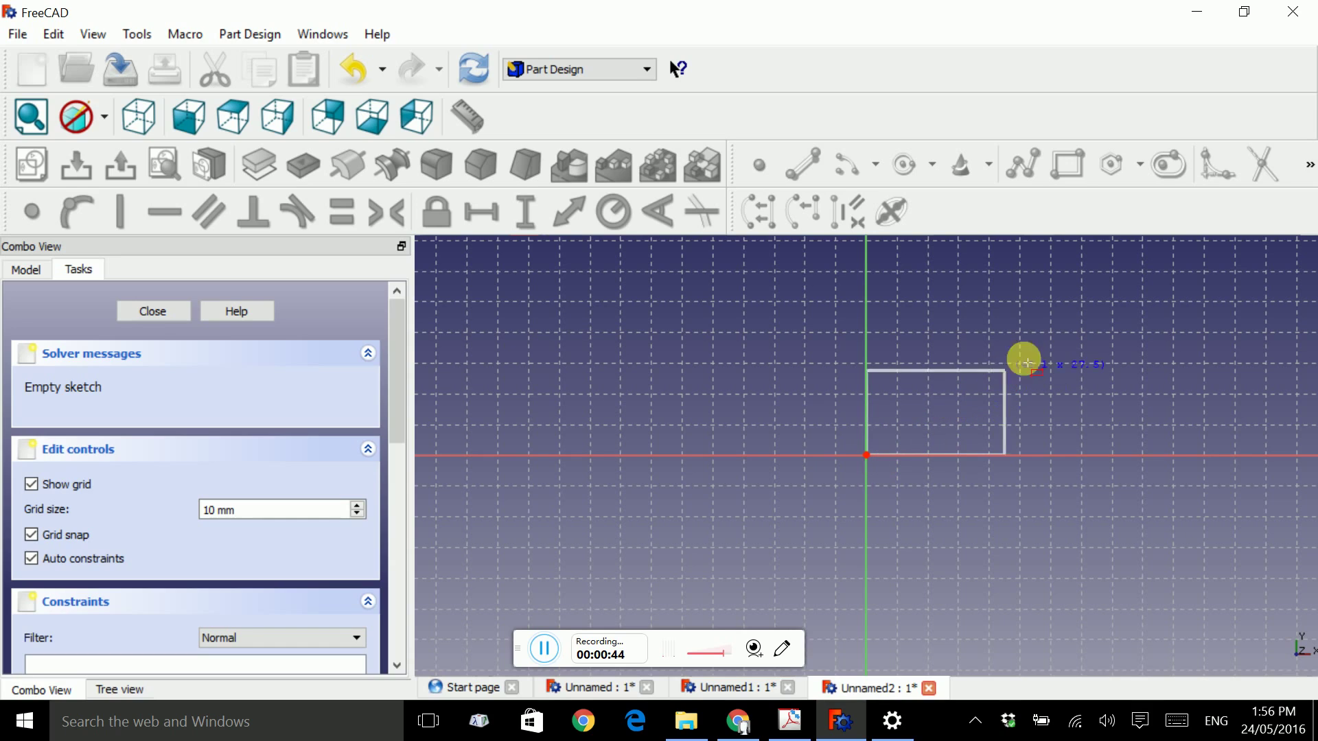
{"action": "left_click", "coordinate": [1173, 301]}
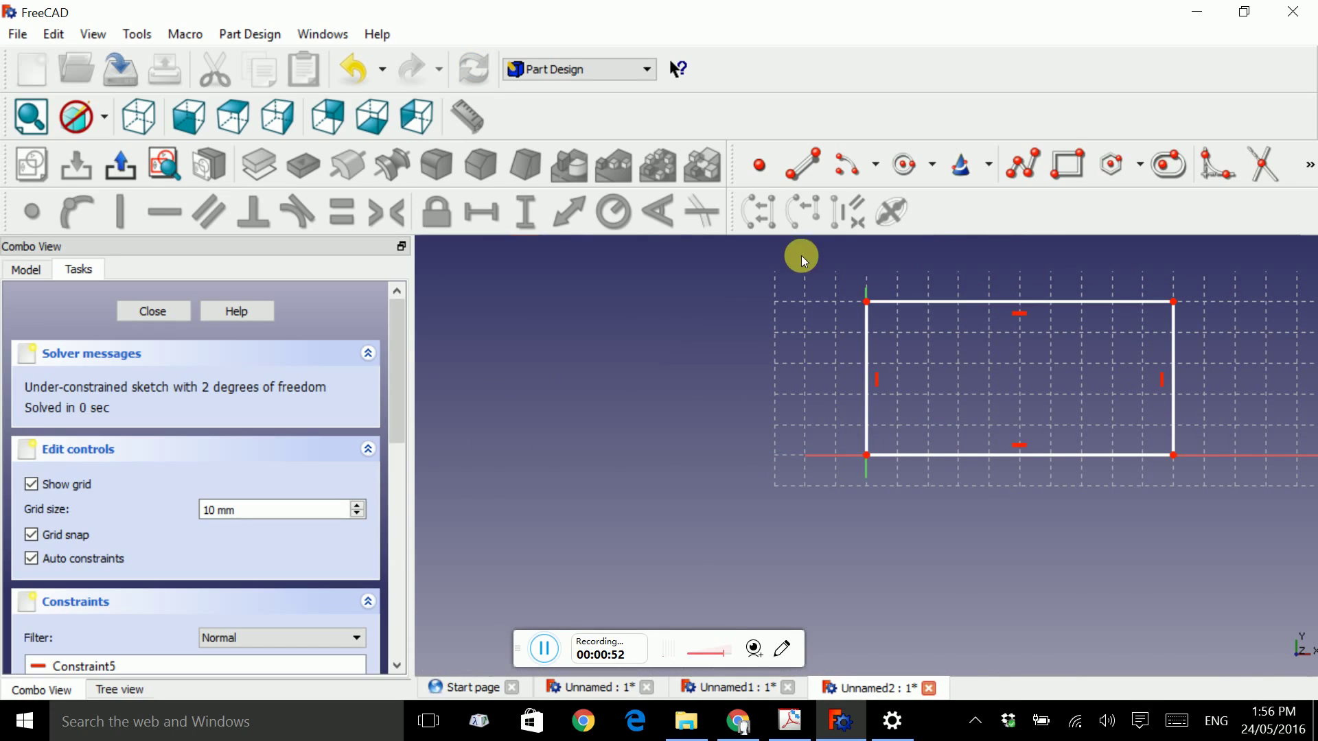
- Constrain the rectangle to 120 mm horizontally and 50 mm vertically, and close the sketch
{"action": "left_click", "coordinate": [933, 303]}
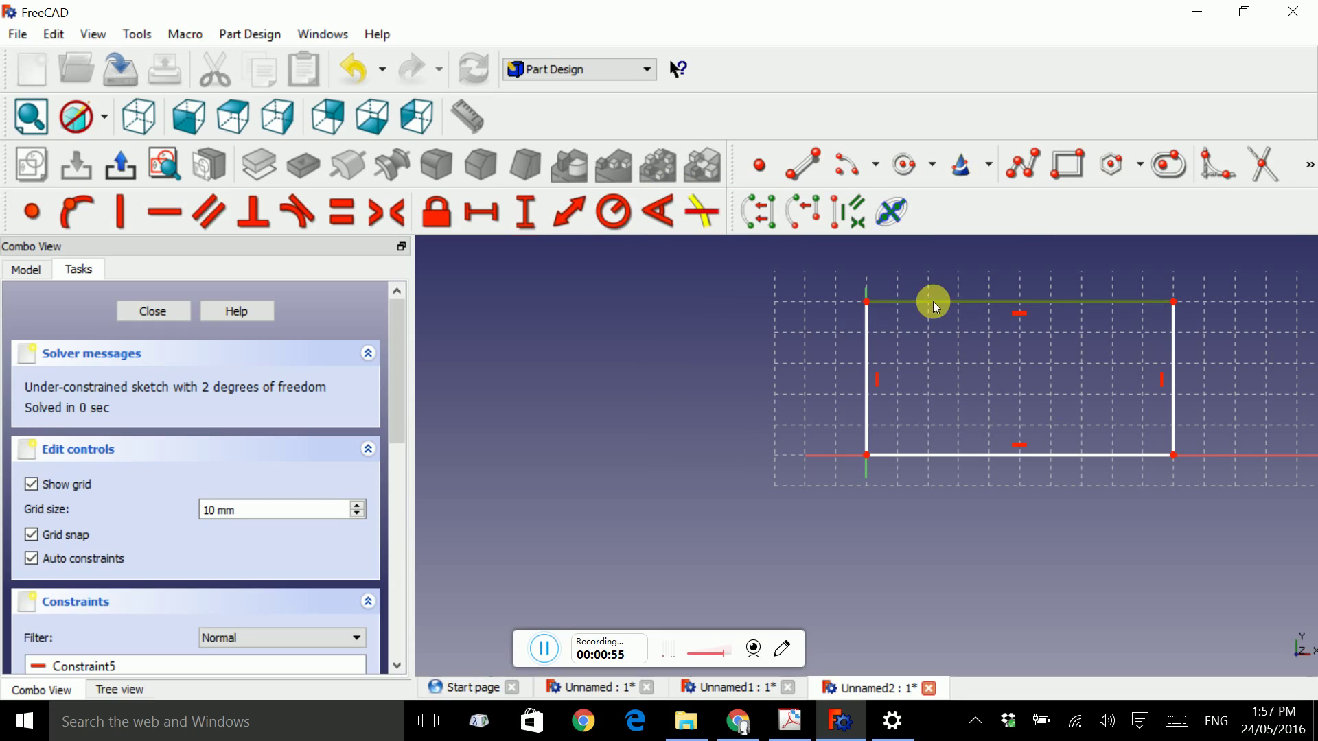
{"action": "left_click", "coordinate": [489, 214]}
{"action": "type", "text": "120"}
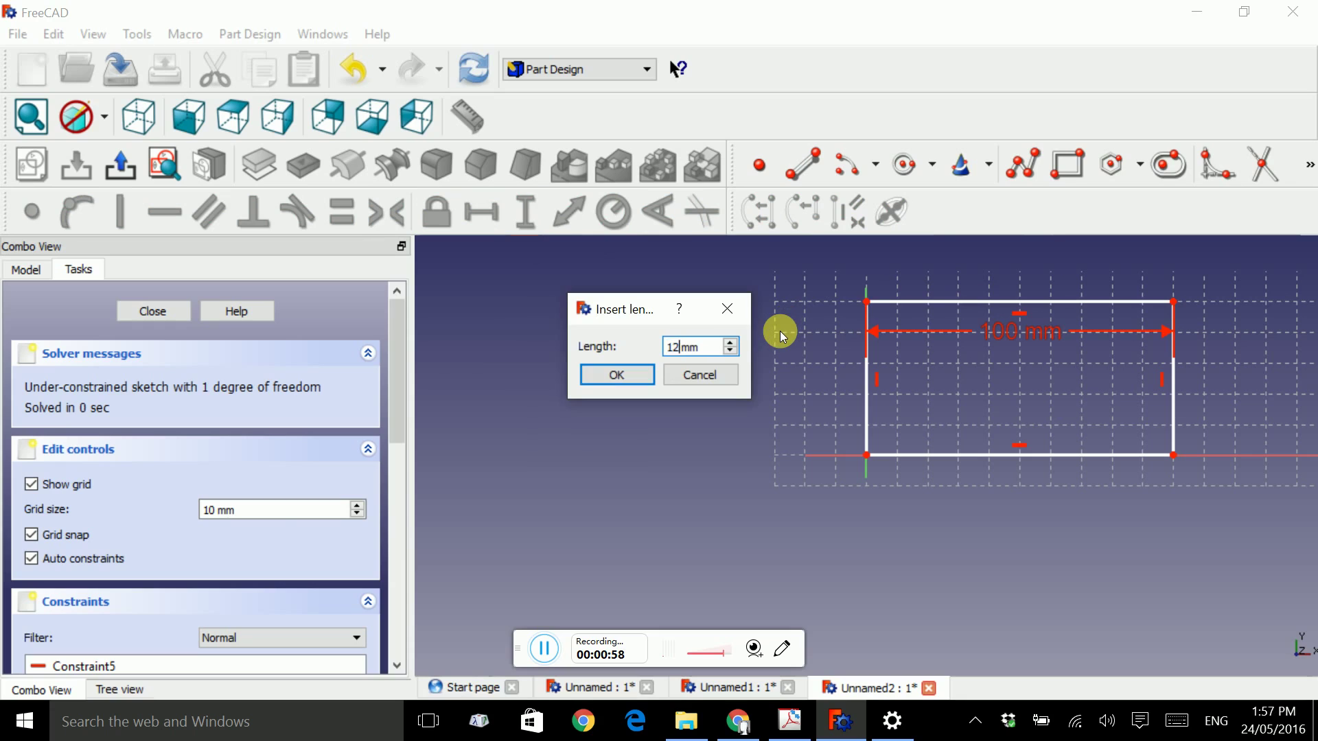
{"action": "key", "text": "Return"}
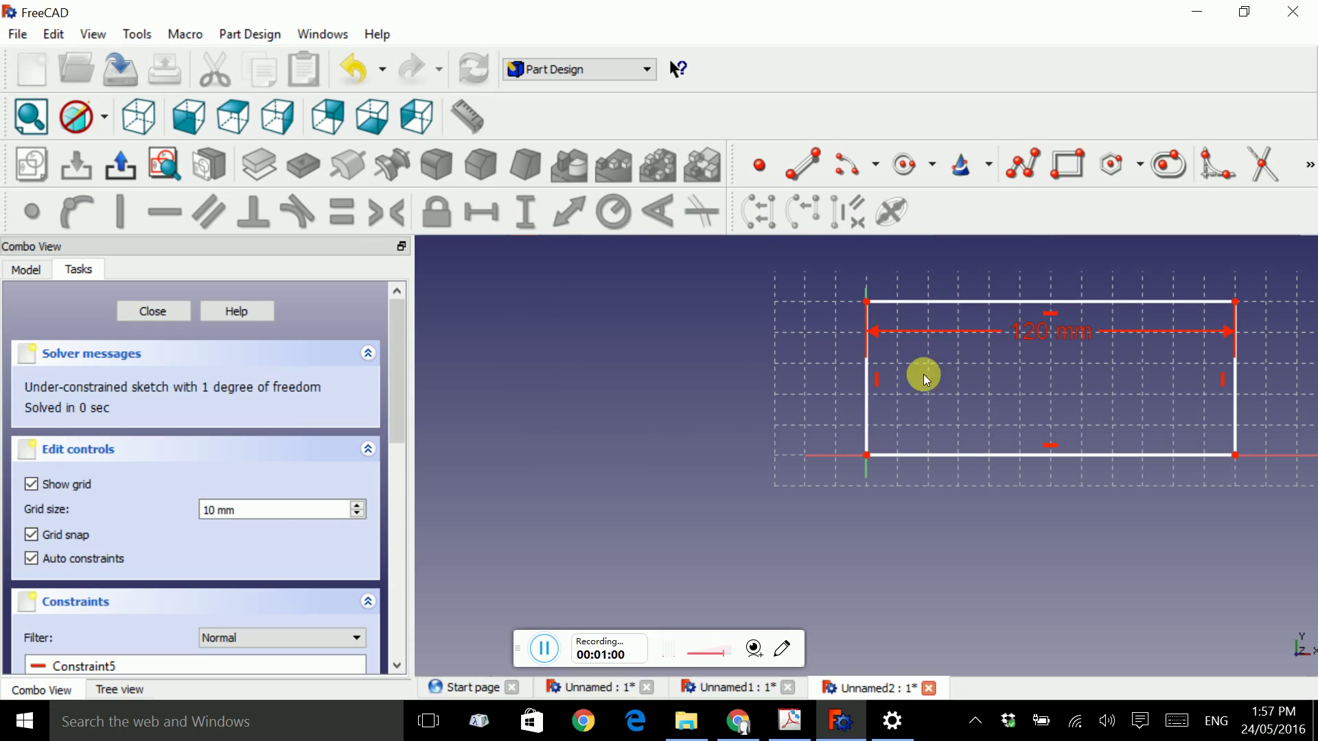
{"action": "left_click", "coordinate": [866, 389]}
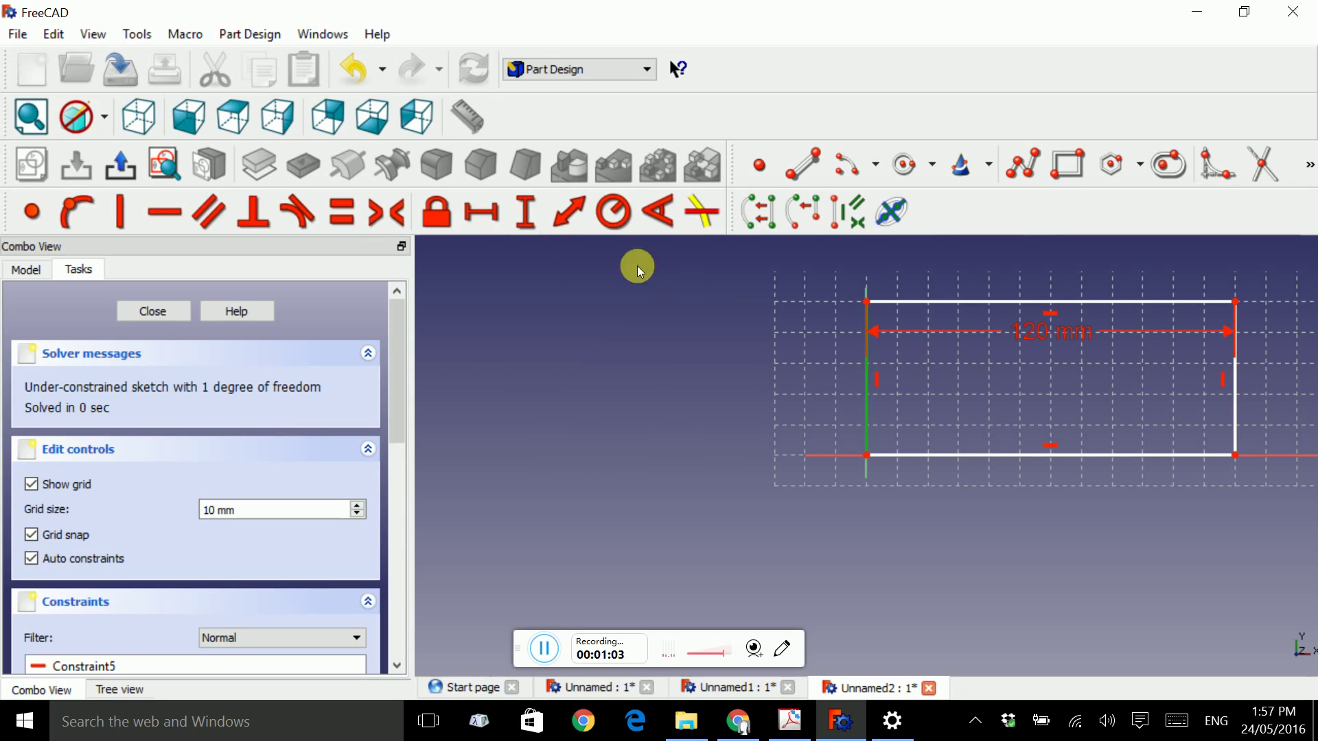
{"action": "left_click", "coordinate": [525, 216]}
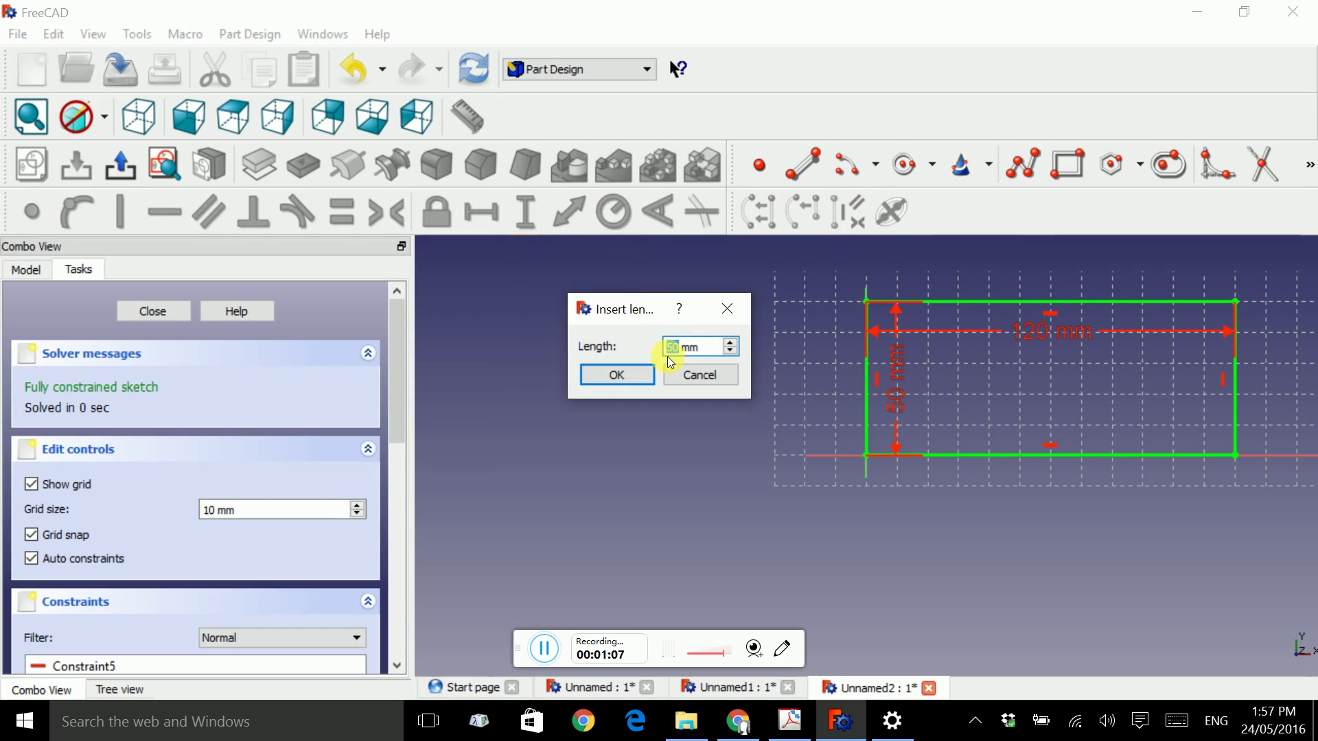
{"action": "key", "text": "Return"}
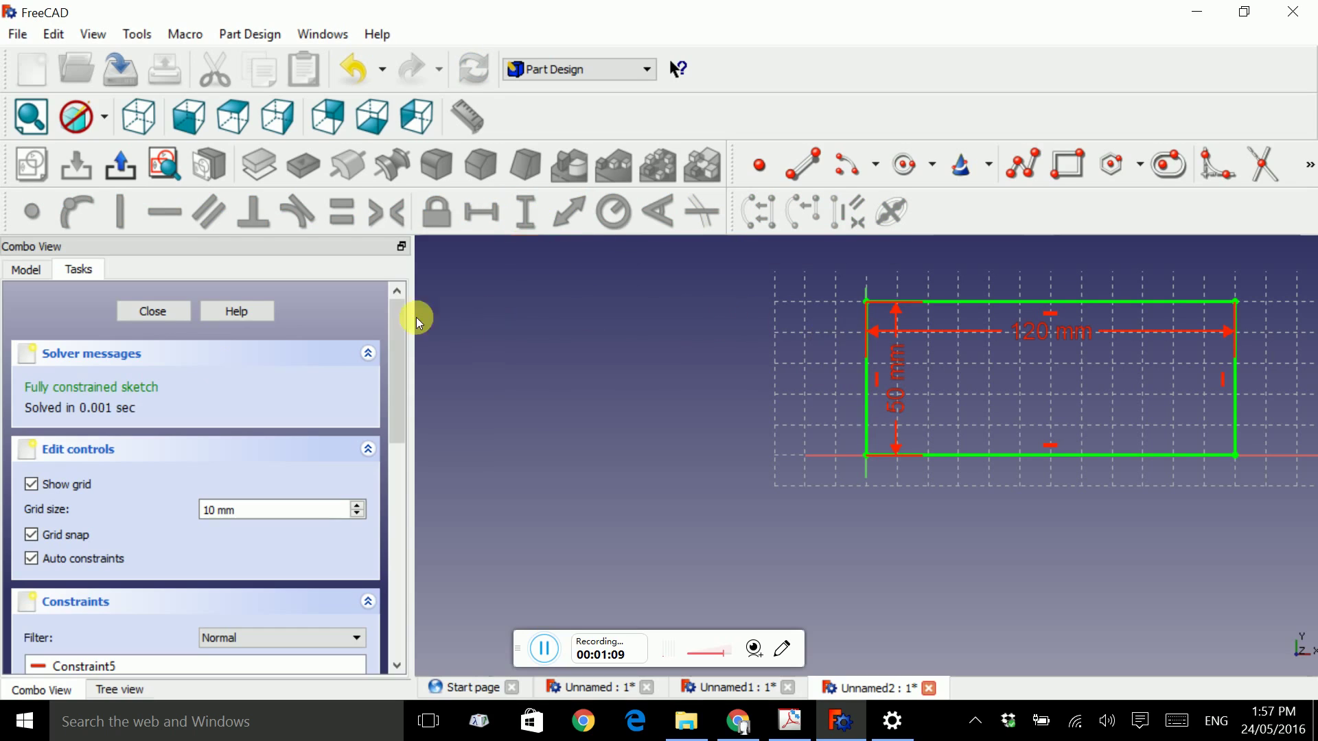
{"action": "left_click", "coordinate": [167, 314]}
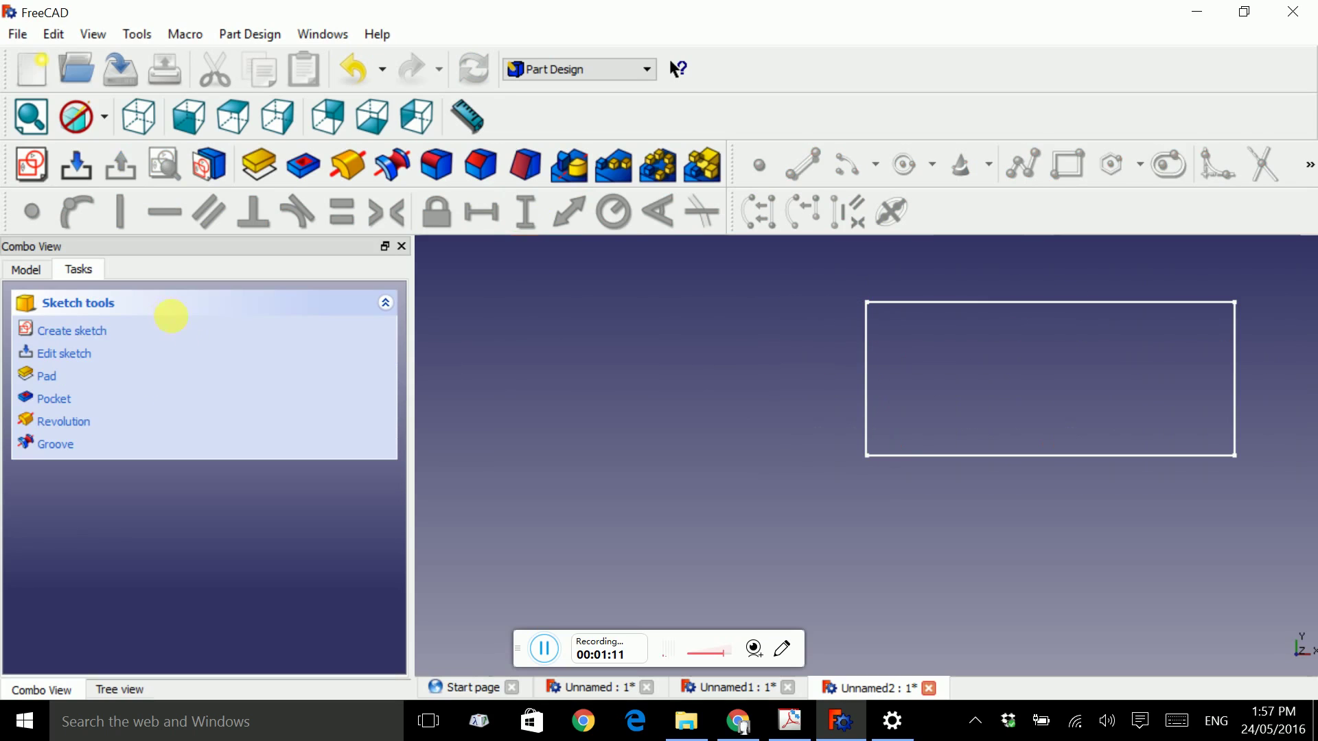
- Pad the rectangle sketch to a length of 3 mm to form the base plate
{"action": "left_click", "coordinate": [259, 171]}
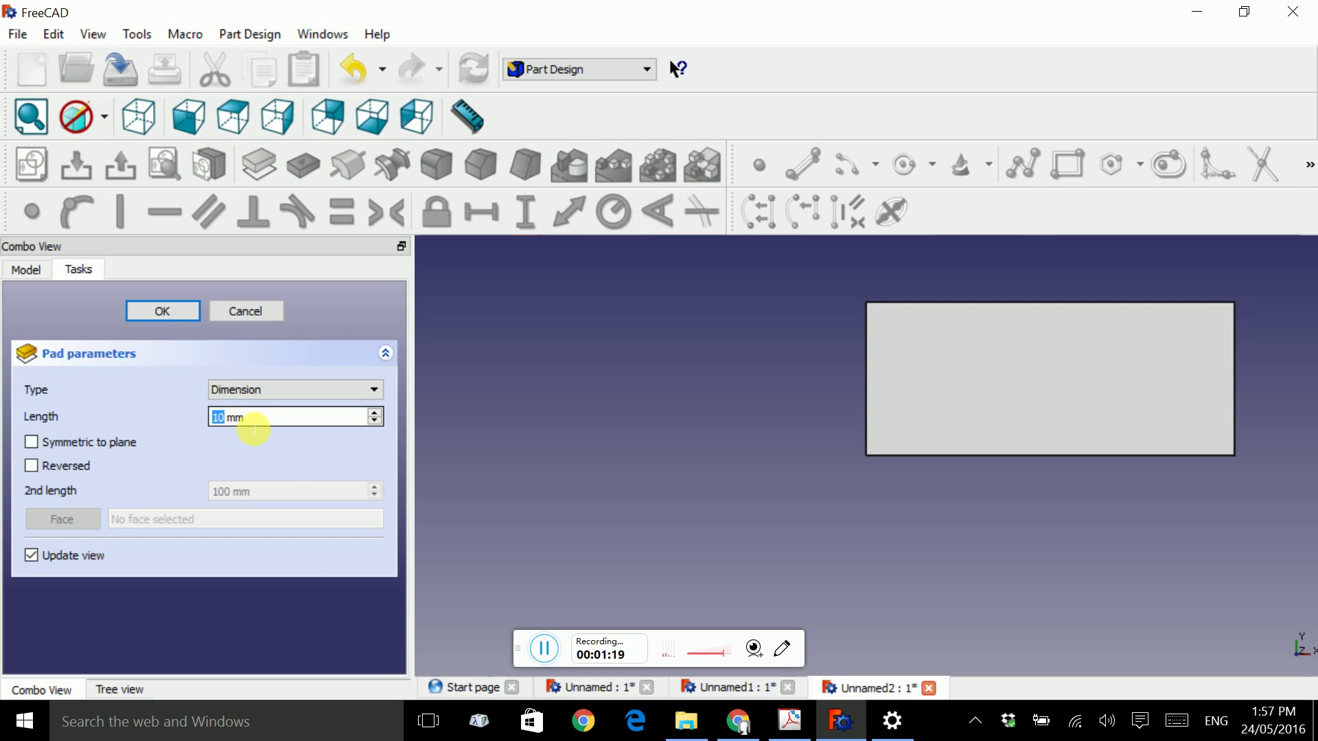
{"action": "type", "text": "3"}
{"action": "left_click", "coordinate": [166, 310]}
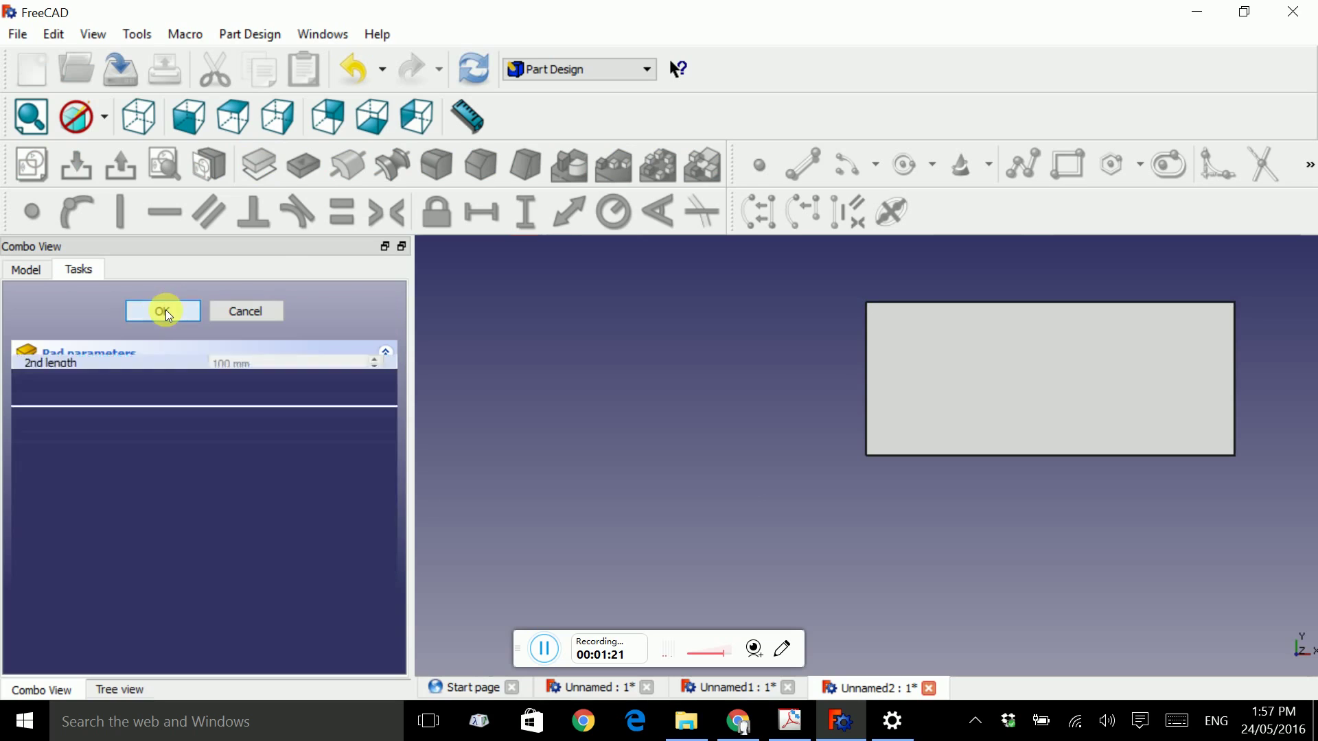
- Create a new sketch on the top face of the base plate
{"action": "left_click", "coordinate": [139, 120]}
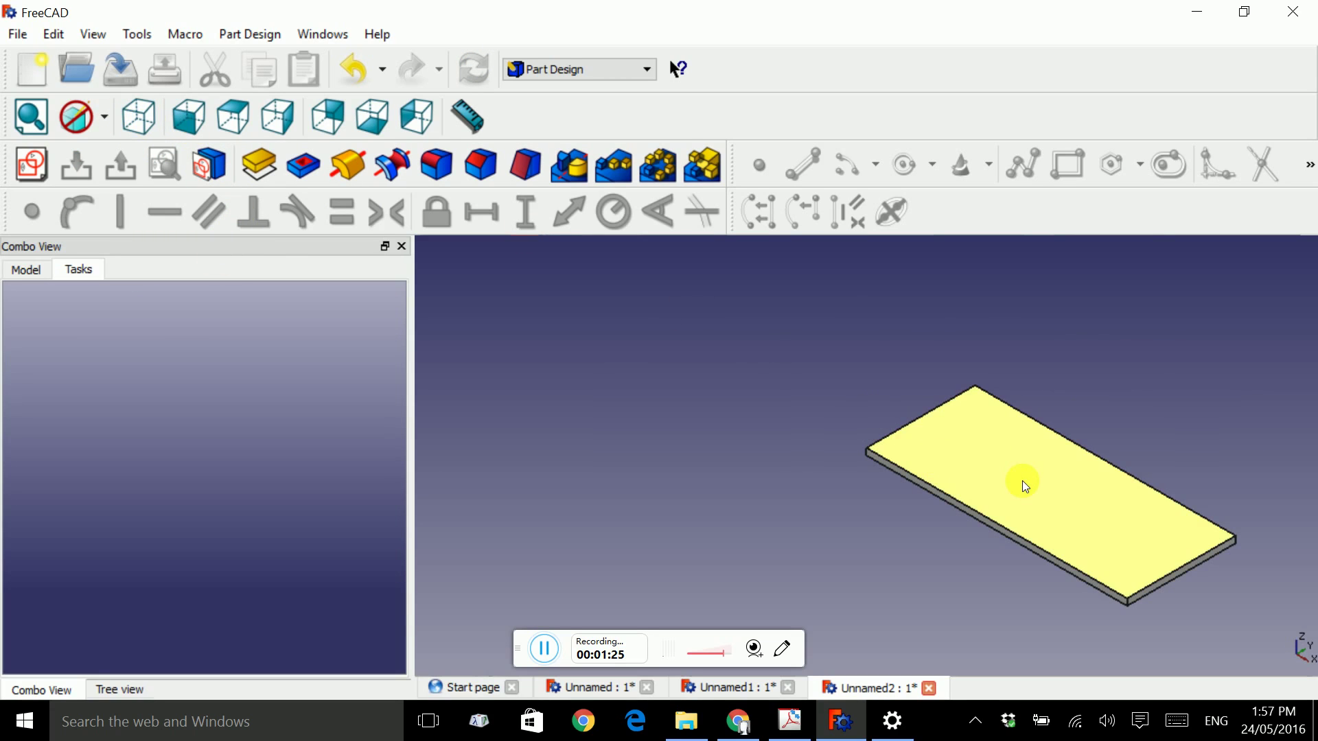
{"action": "middle_click_drag", "start_coordinate": [1023, 486], "coordinate": [847, 430]}
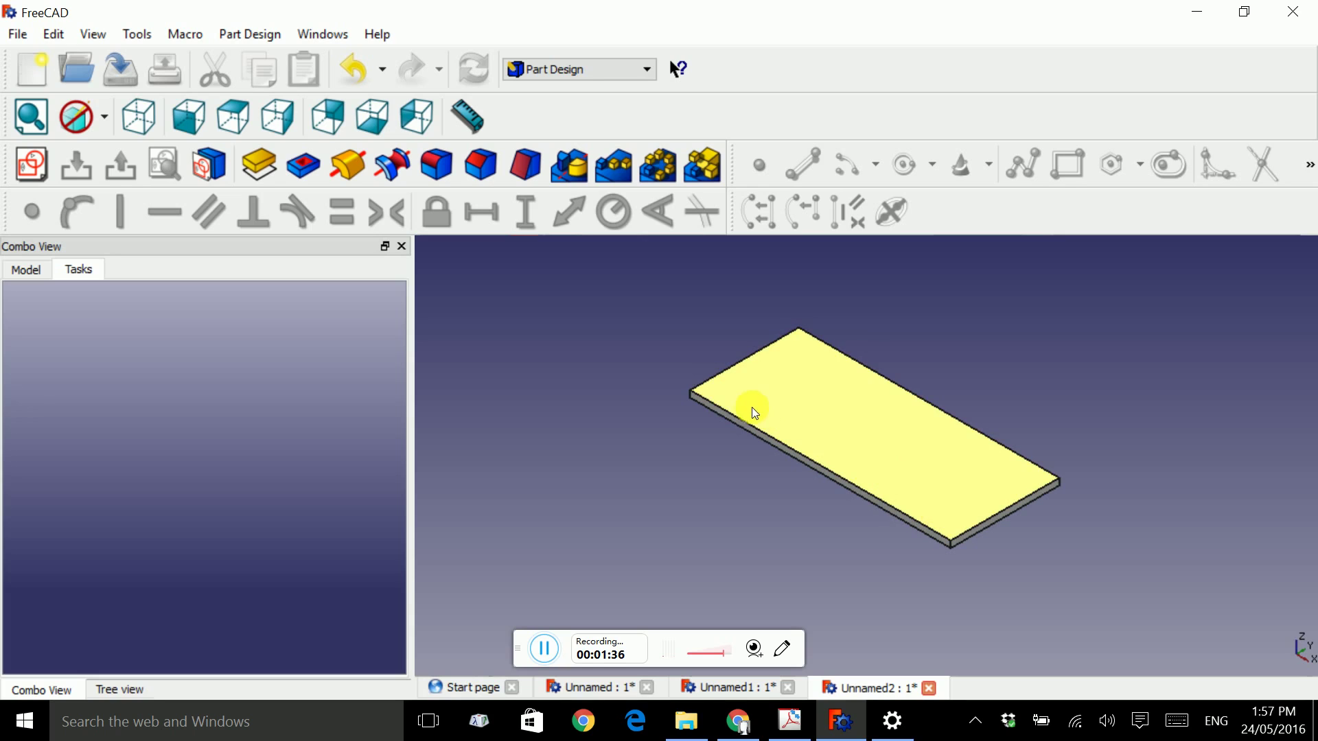
{"action": "left_click", "coordinate": [756, 389]}
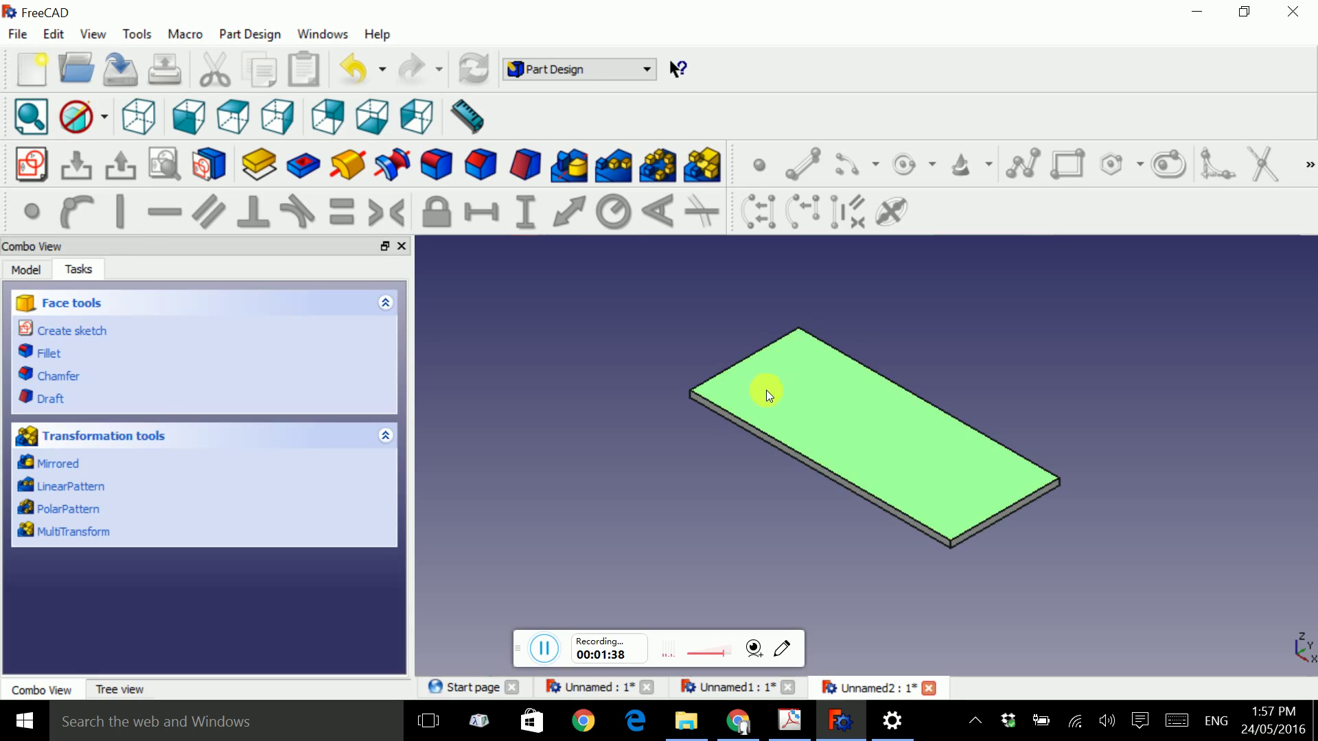
{"action": "left_click", "coordinate": [99, 340]}
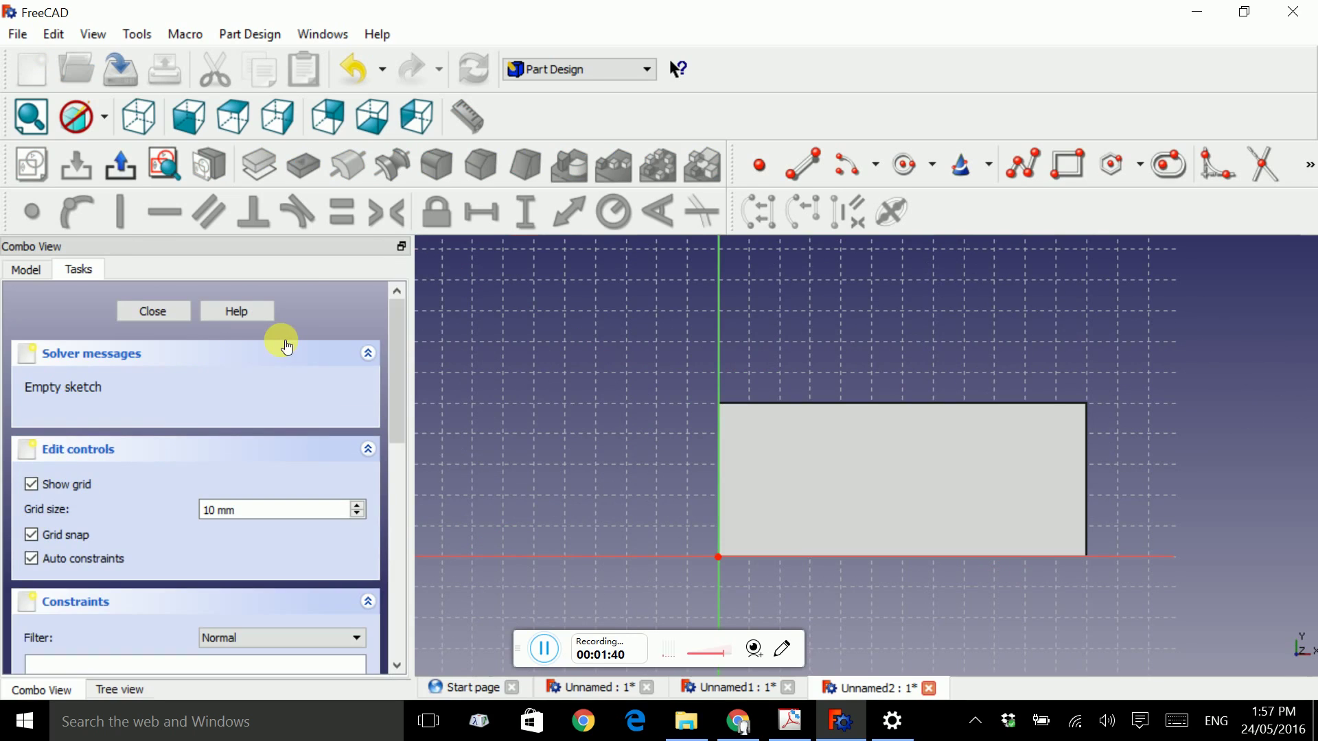
- Sketch a rectangle about 28 by 12 mm with its lower side on the horizontal axis, near the plate's lower-left corner
{"action": "left_click", "coordinate": [1072, 165]}
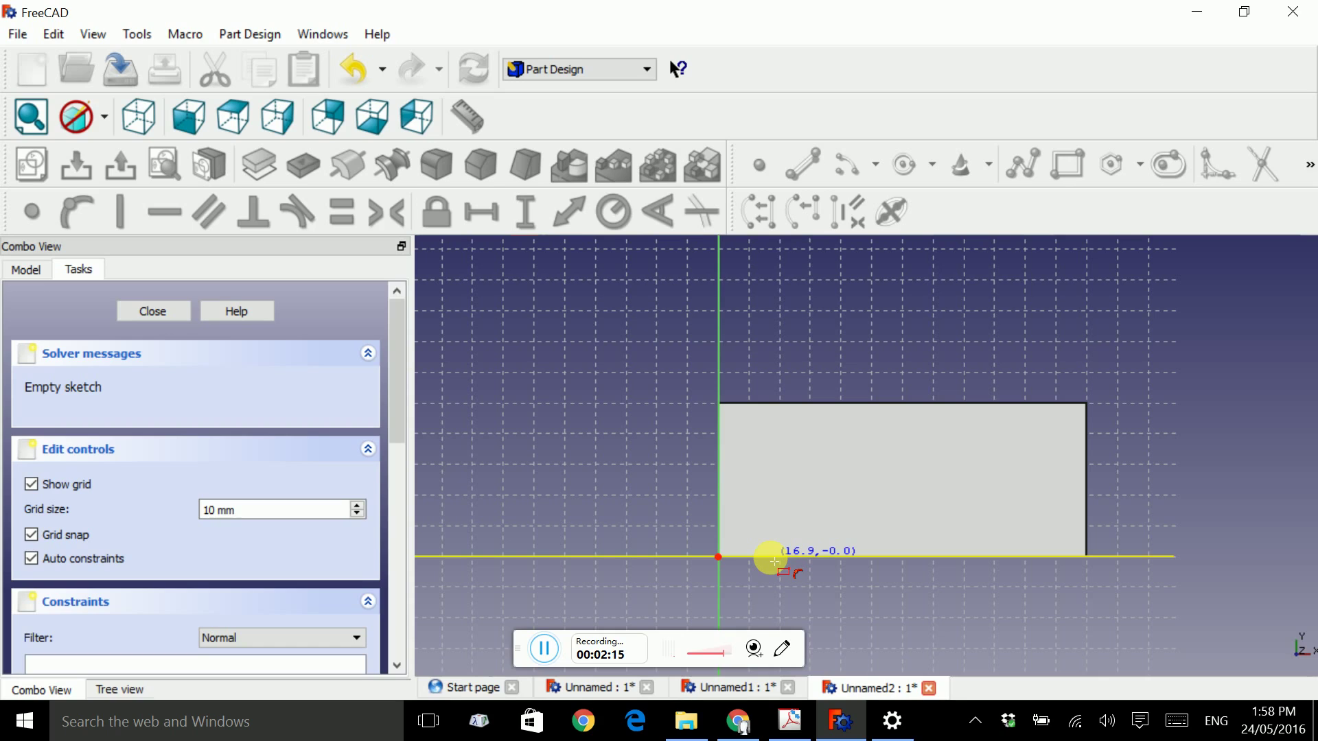
{"action": "left_click", "coordinate": [773, 556]}
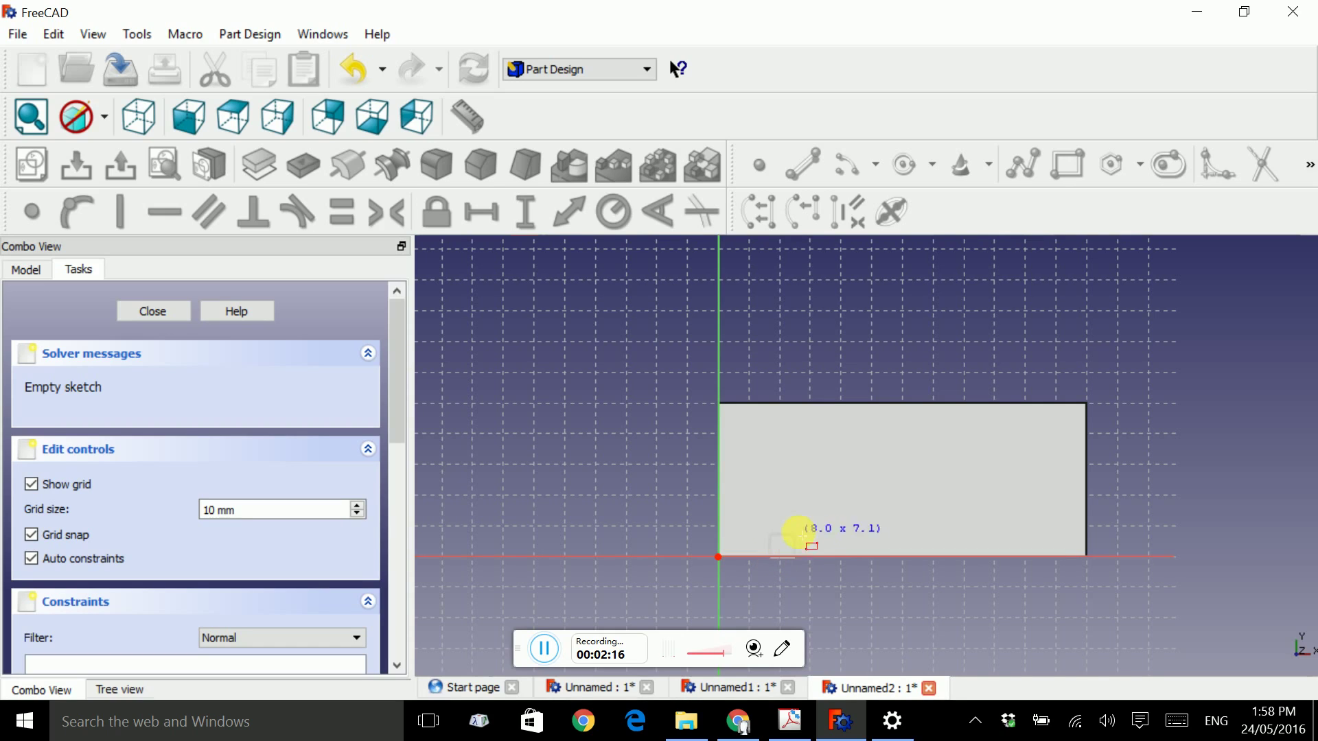
{"action": "left_click", "coordinate": [848, 520]}
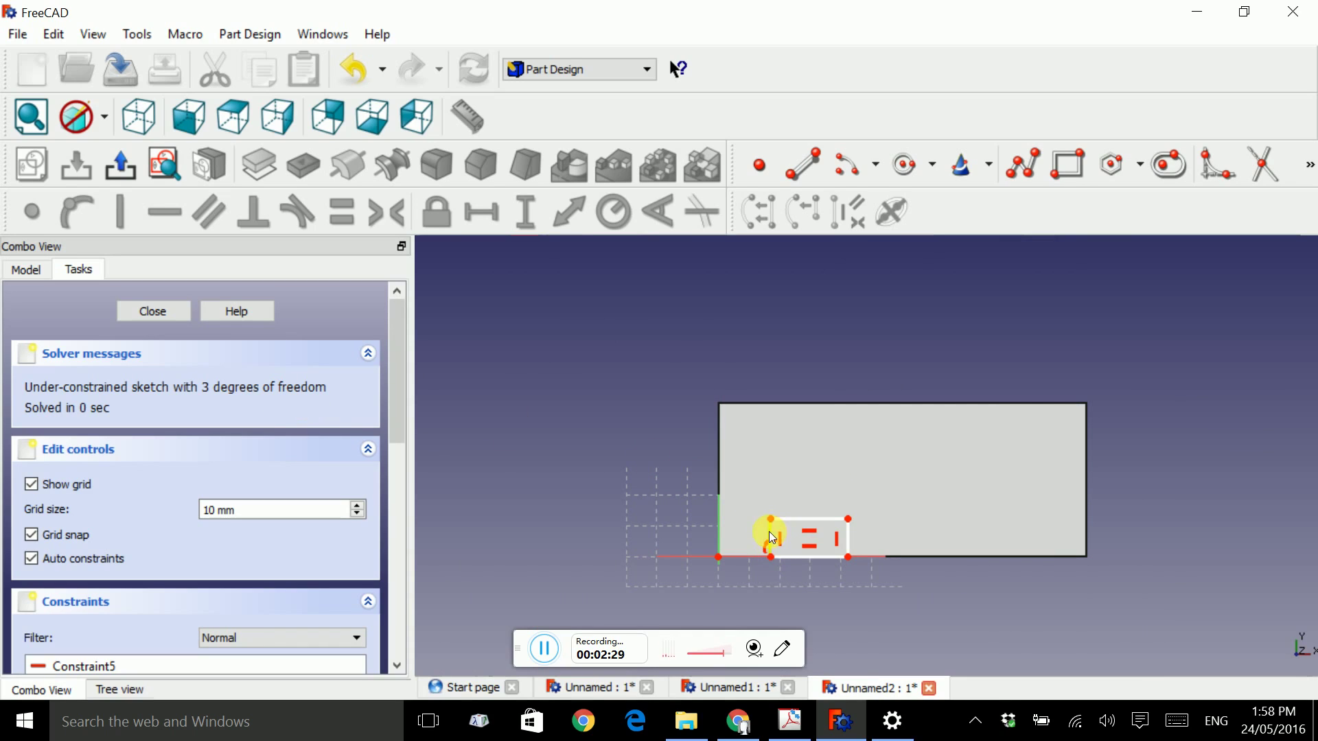
{"action": "mouse_move", "coordinate": [776, 538]}
{"action": "left_mouse_down"}
{"action": "mouse_move", "coordinate": [800, 523]}
{"action": "mouse_move", "coordinate": [770, 534]}
{"action": "left_mouse_up"}
- Constrain the small rectangle to 20 mm horizontally and 5 mm vertically
{"action": "left_click", "coordinate": [808, 520]}
{"action": "left_click", "coordinate": [494, 216]}
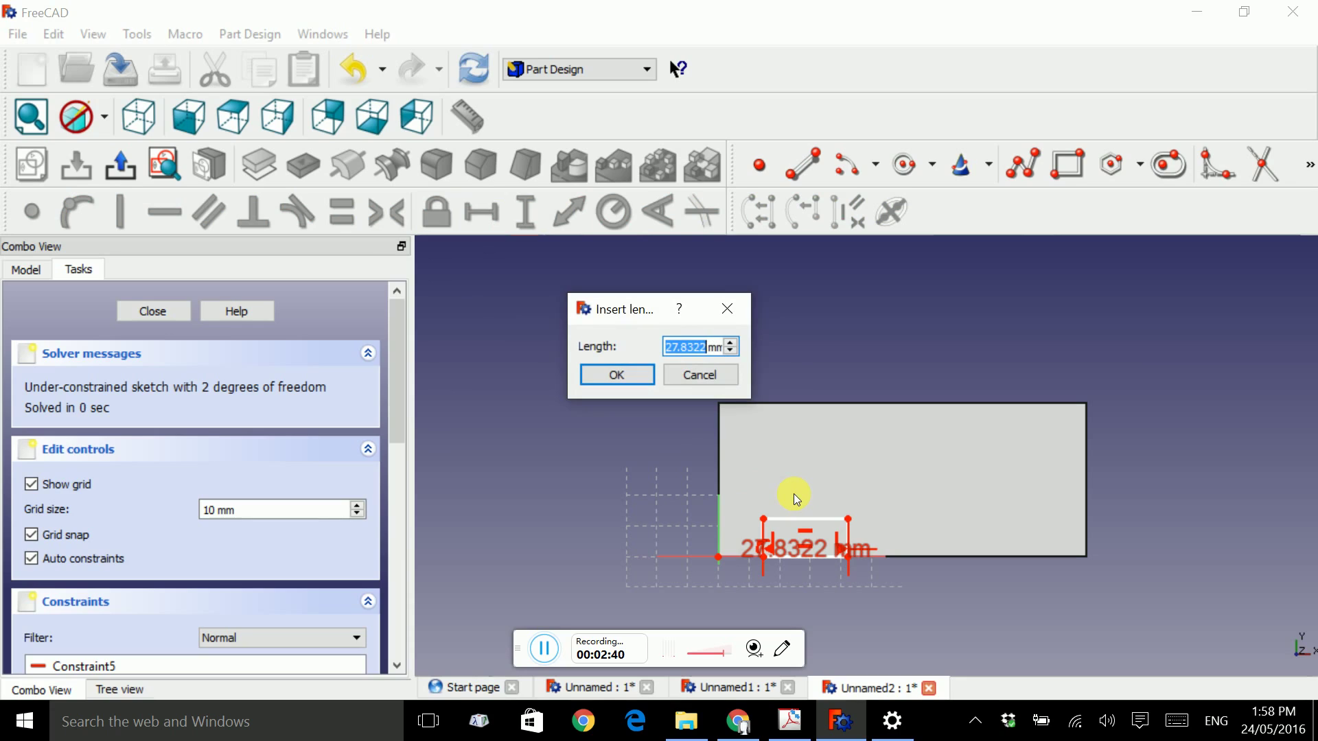
{"action": "type", "text": "20"}
{"action": "key", "text": "Return"}
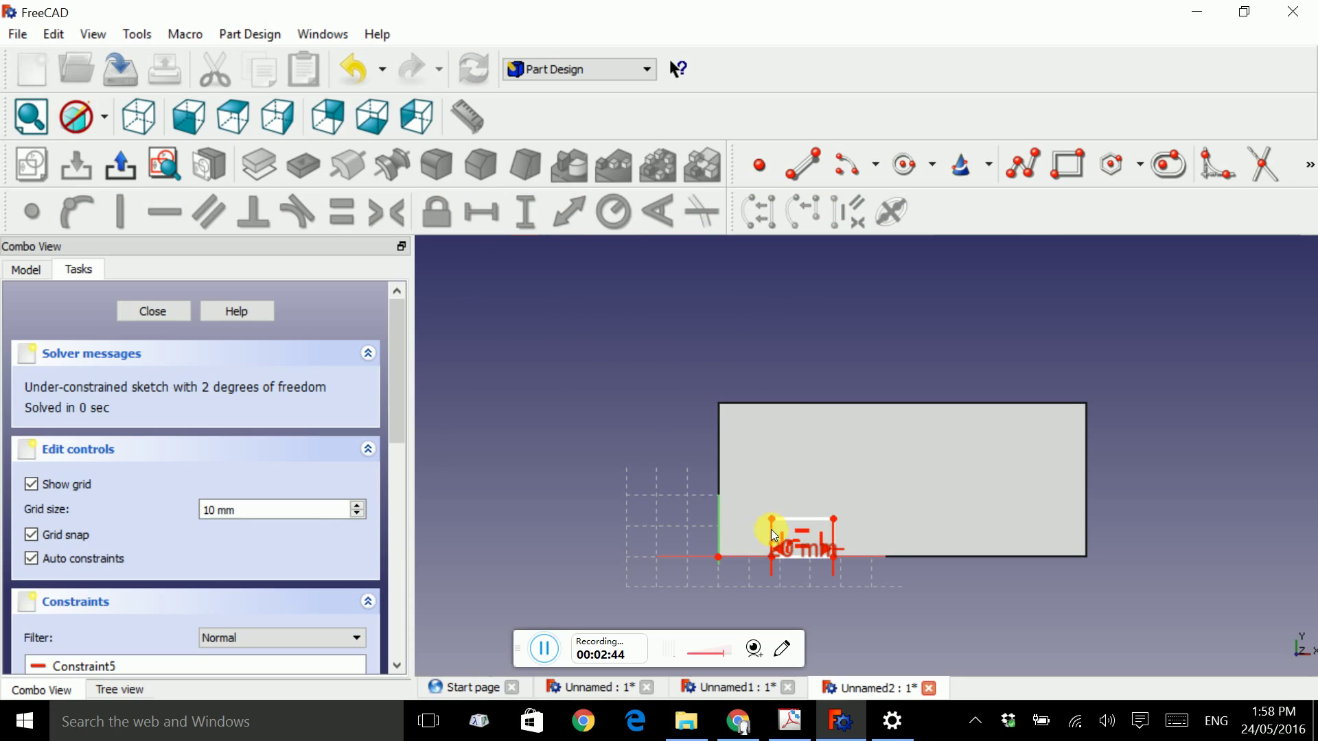
{"action": "scroll", "coordinate": [776, 549], "scroll_direction": "down", "scroll_amount": 2}
{"action": "scroll", "coordinate": [776, 550], "scroll_direction": "up", "scroll_amount": 3}
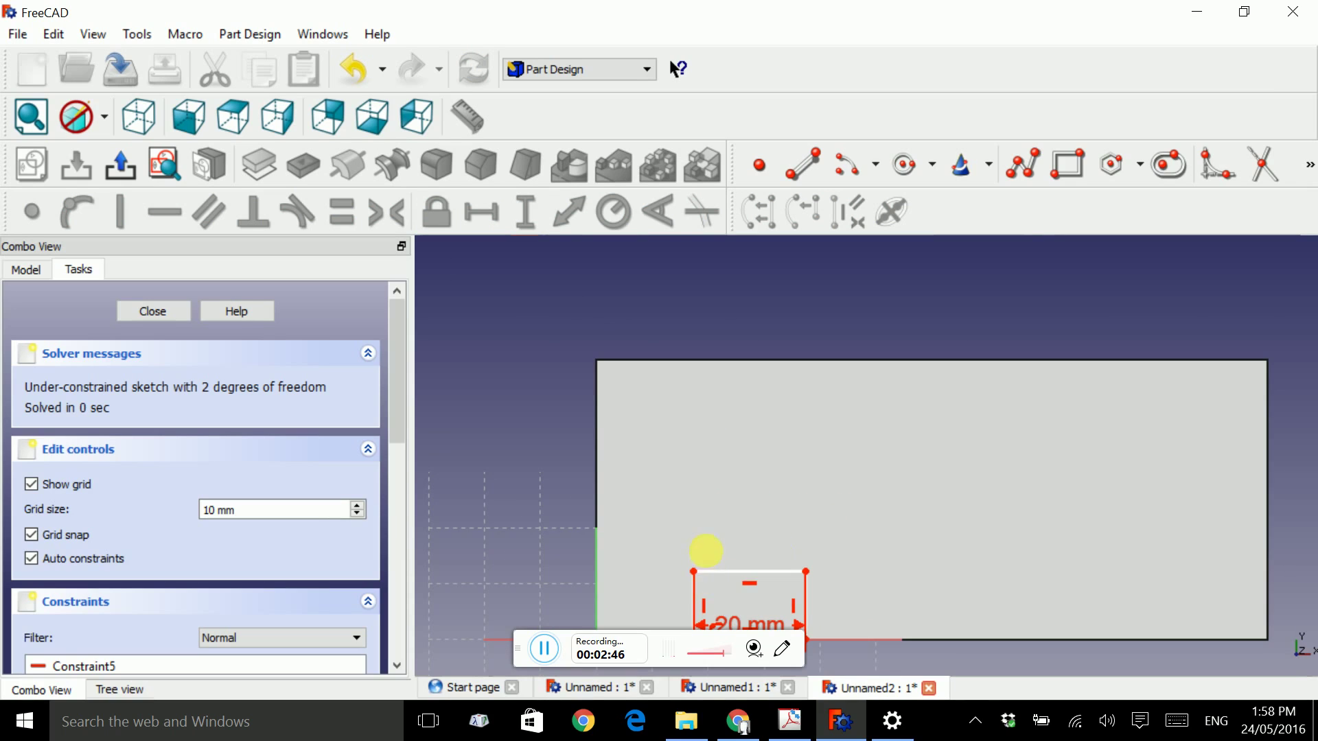
{"action": "middle_click_drag", "start_coordinate": [707, 550], "coordinate": [731, 422]}
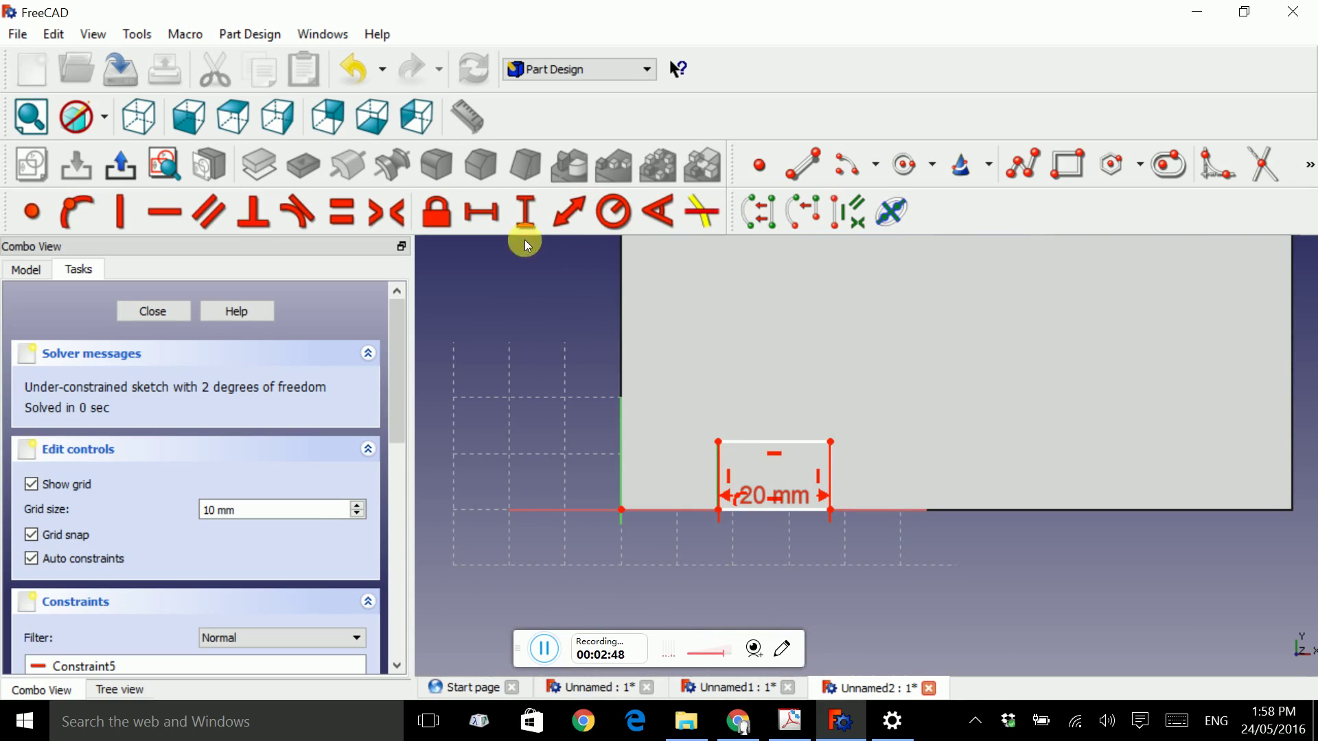
{"action": "left_click", "coordinate": [524, 212]}
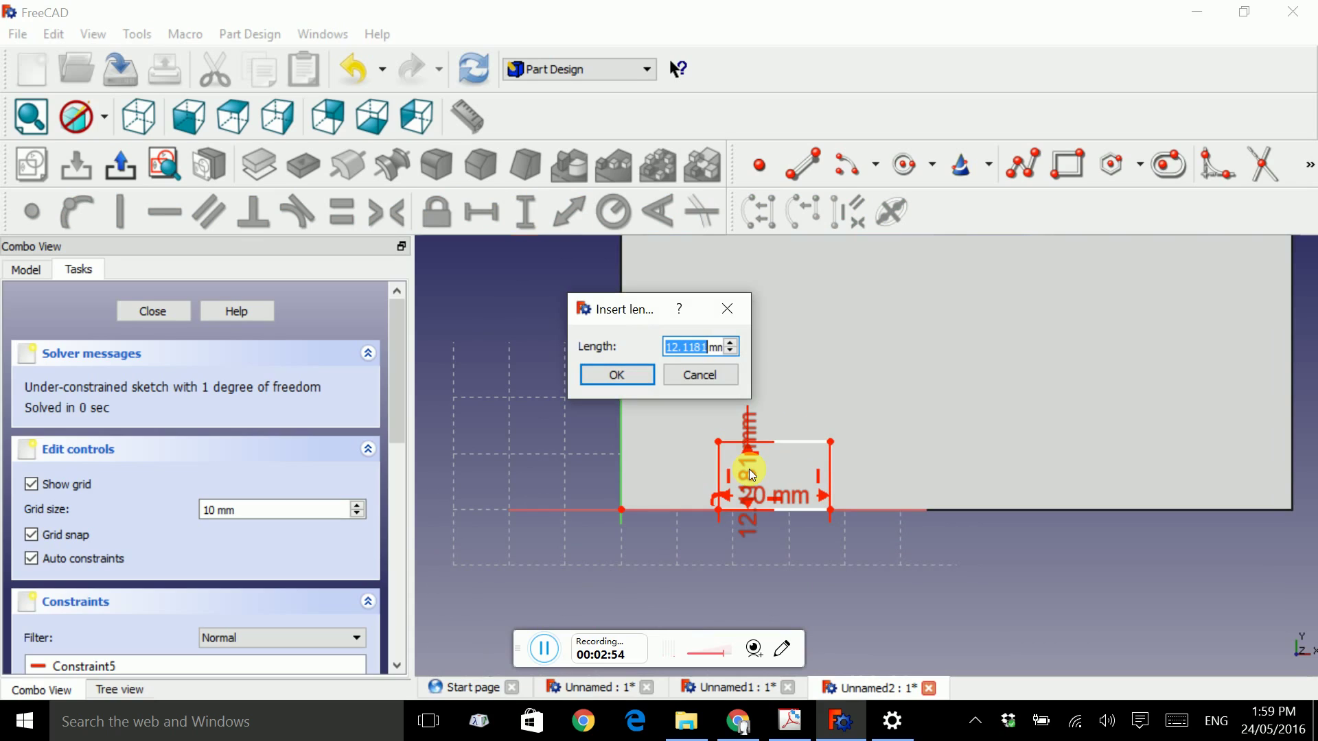
{"action": "type", "text": "5"}
{"action": "key", "text": "Return"}
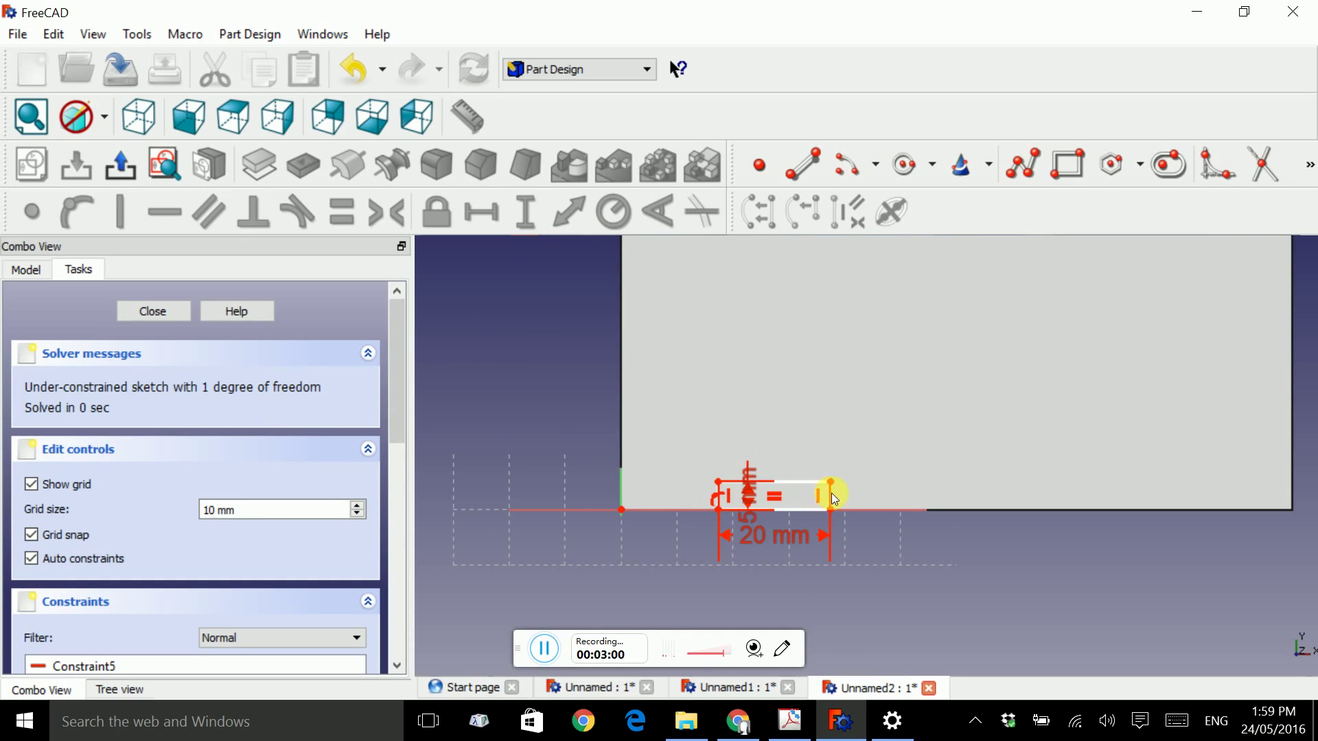
- Set the horizontal distance from the origin to the small rectangle's lower-left corner to 10 mm, and close the sketch
{"action": "left_click_drag", "start_coordinate": [832, 495], "coordinate": [802, 494]}
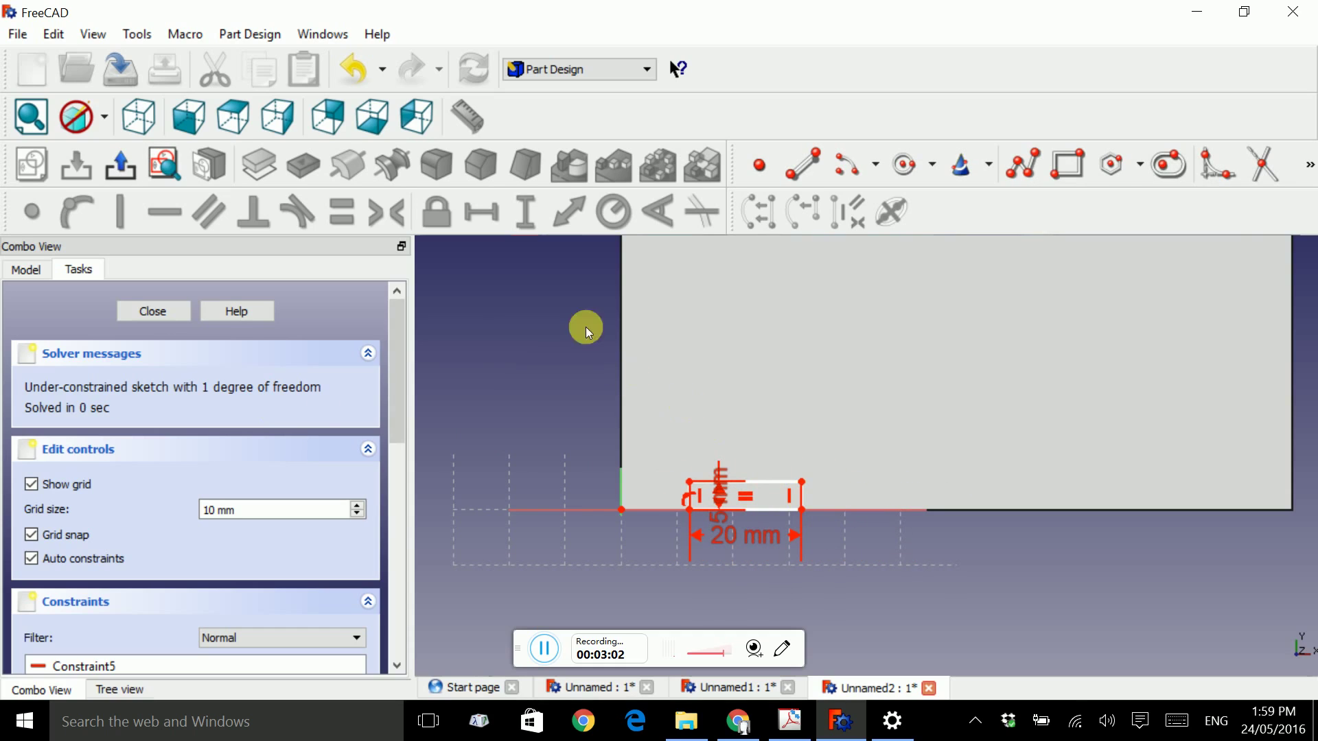
{"action": "left_click", "coordinate": [688, 509]}
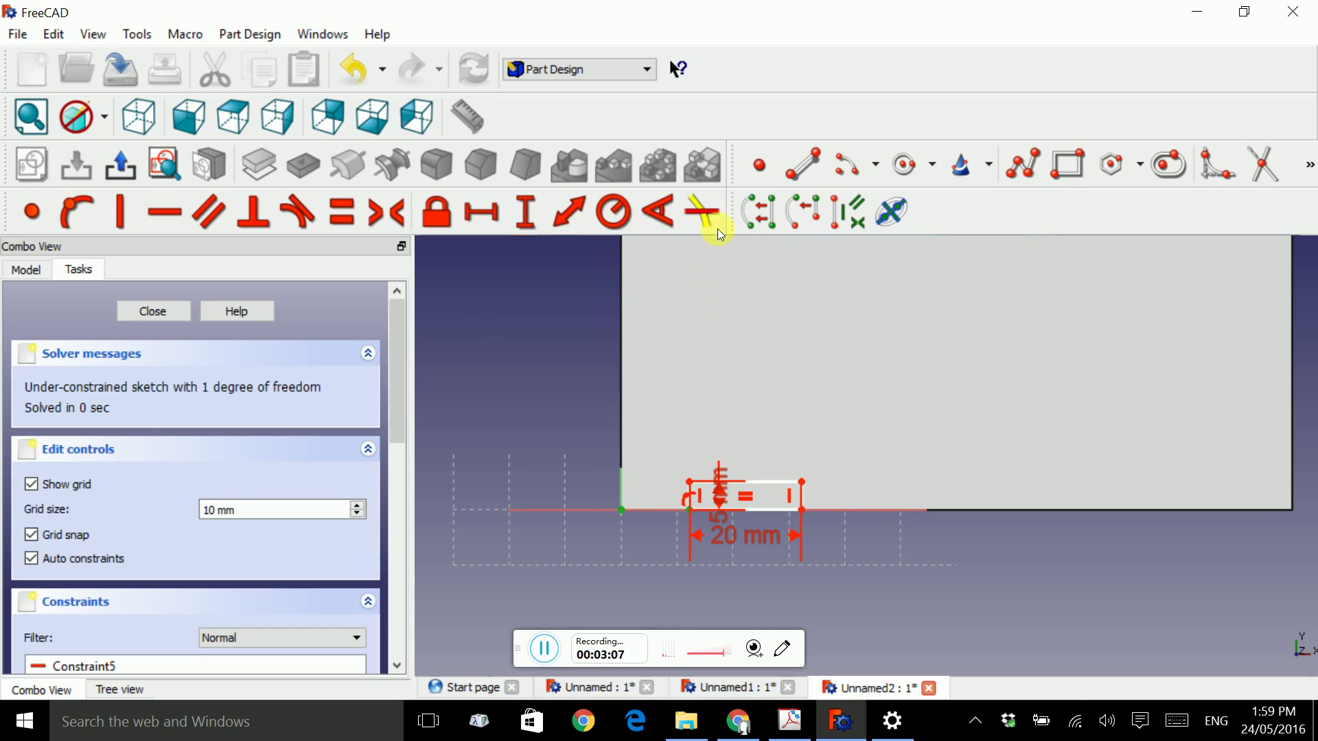
{"action": "left_click", "coordinate": [478, 217]}
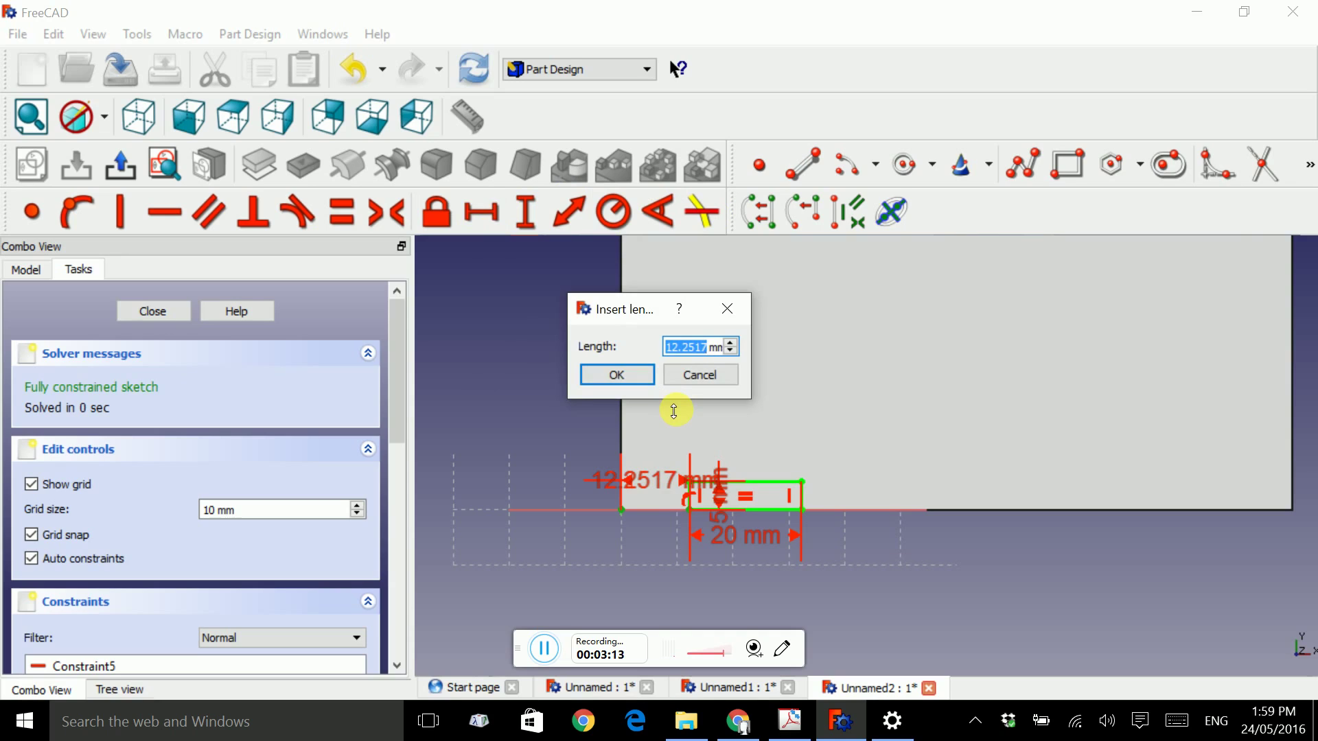
{"action": "type", "text": "10"}
{"action": "key", "text": "Return"}
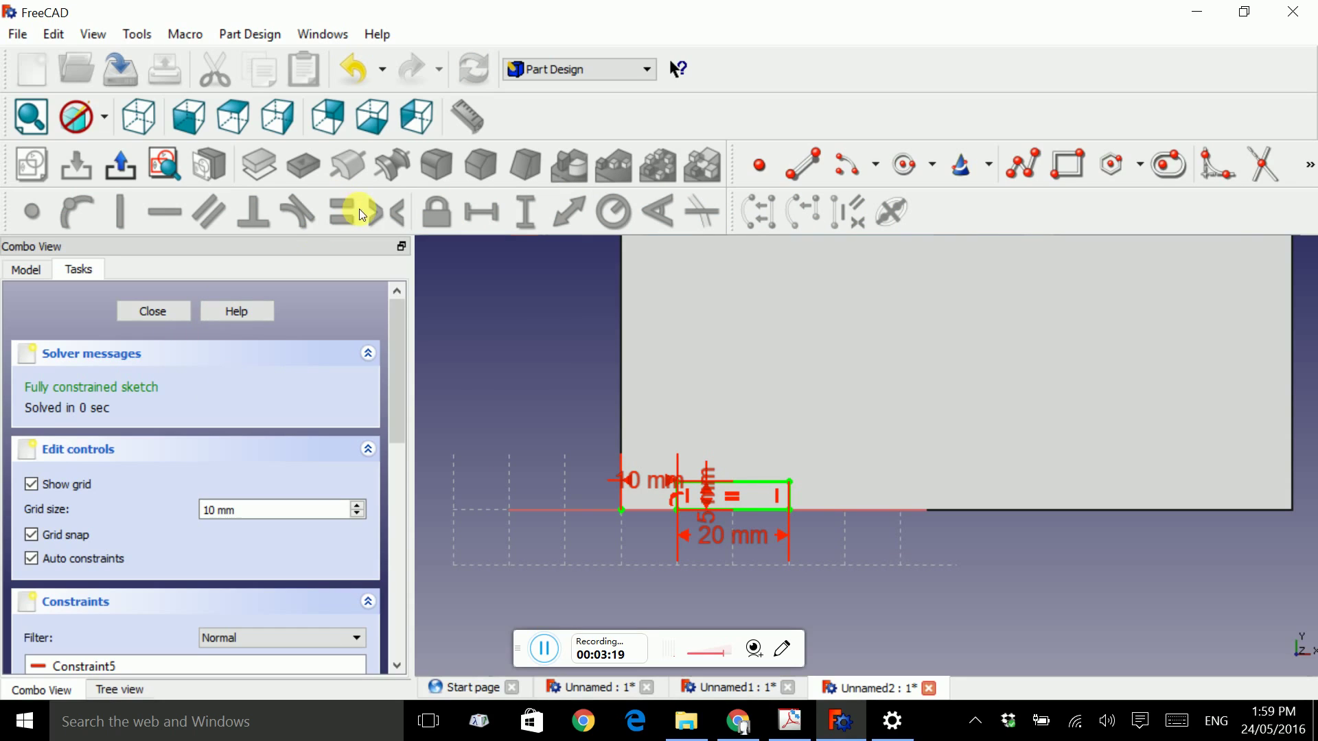
{"action": "left_click", "coordinate": [159, 308]}
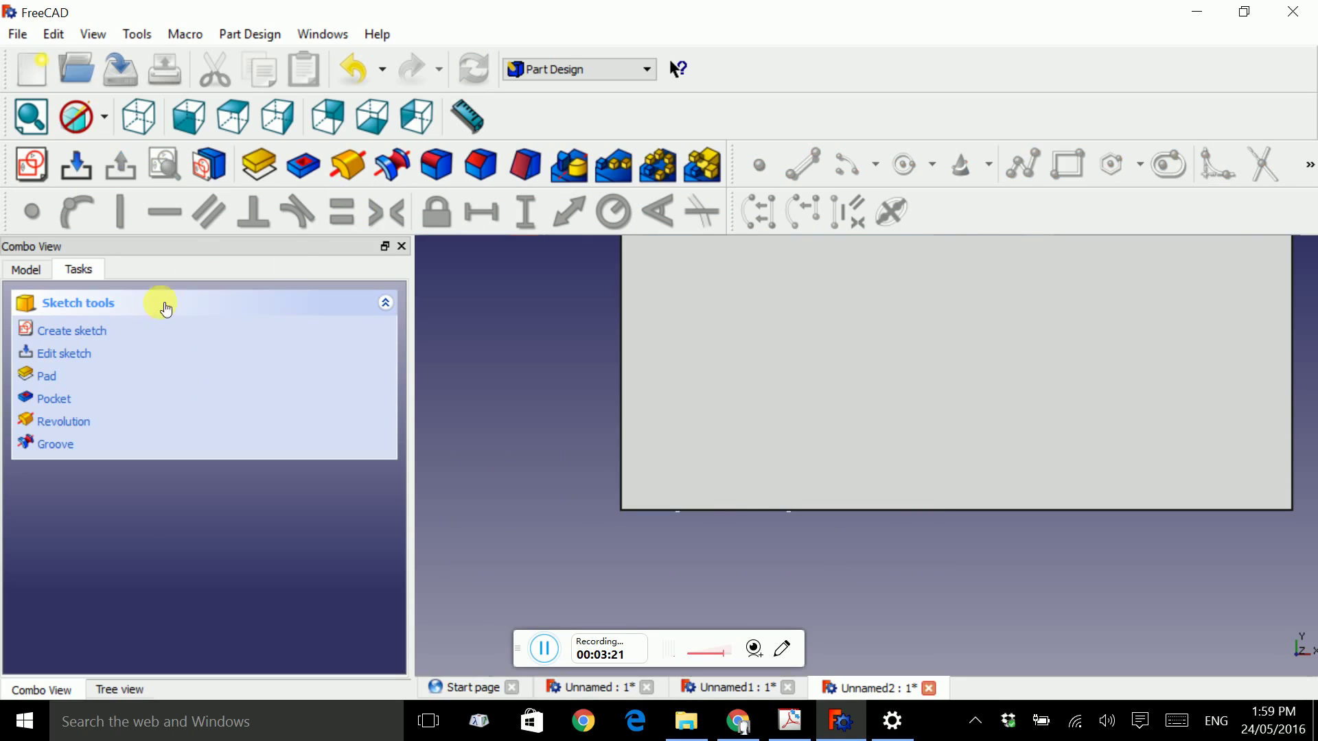
- Pad the small rectangle sketch 10 mm up from the base plate
{"action": "left_click", "coordinate": [261, 162]}
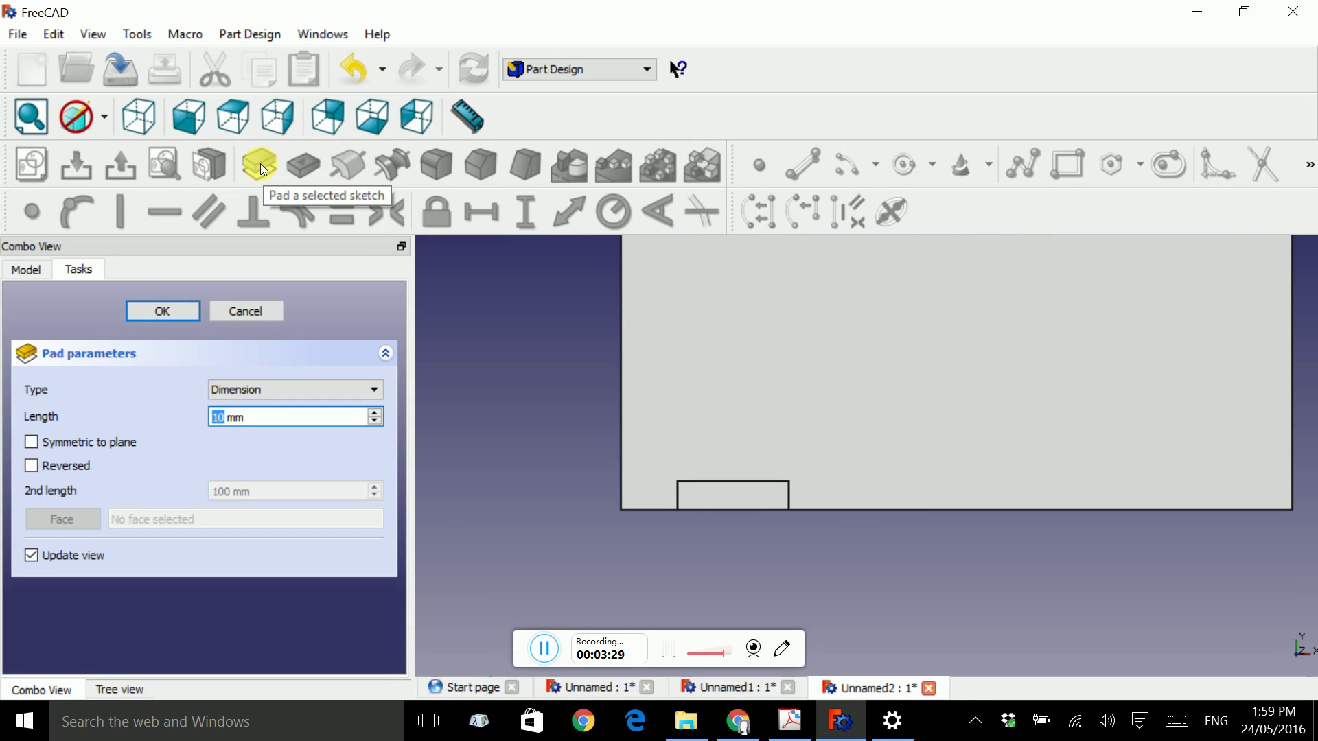
{"action": "type", "text": "20"}
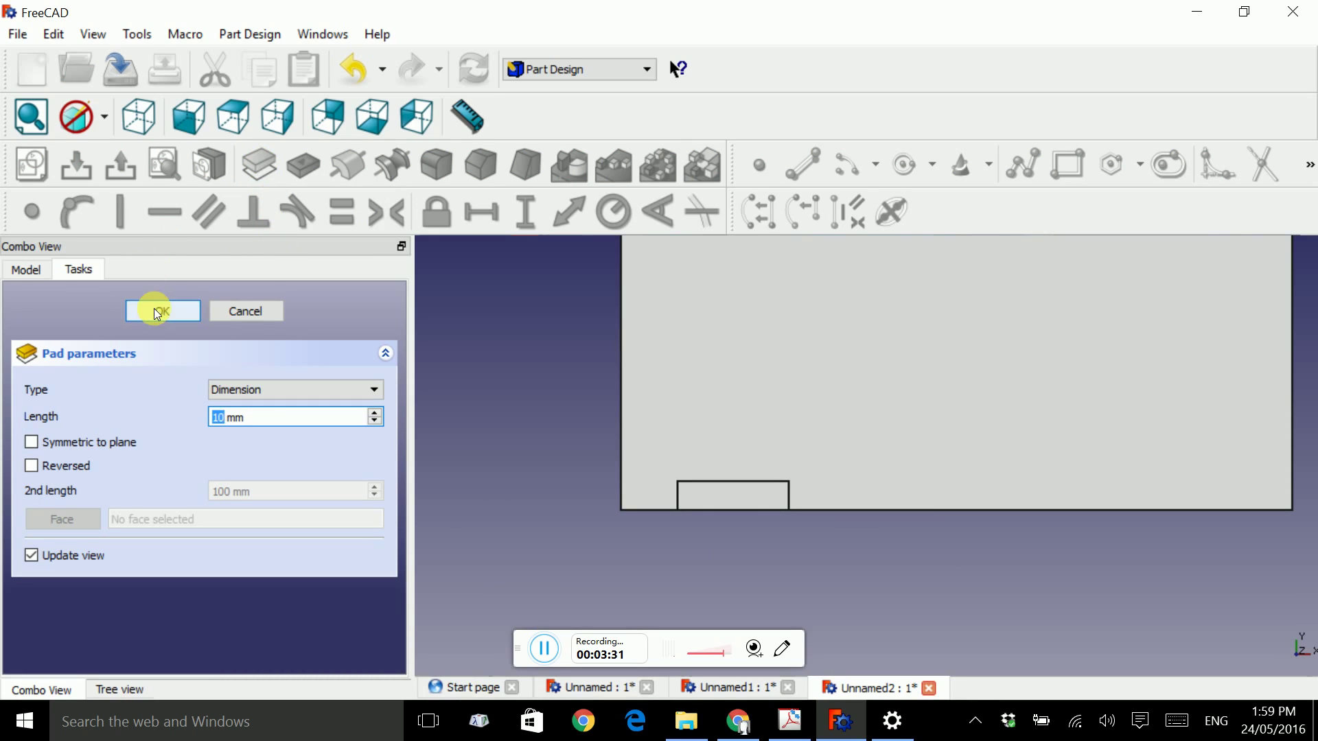
{"action": "left_click", "coordinate": [156, 309]}
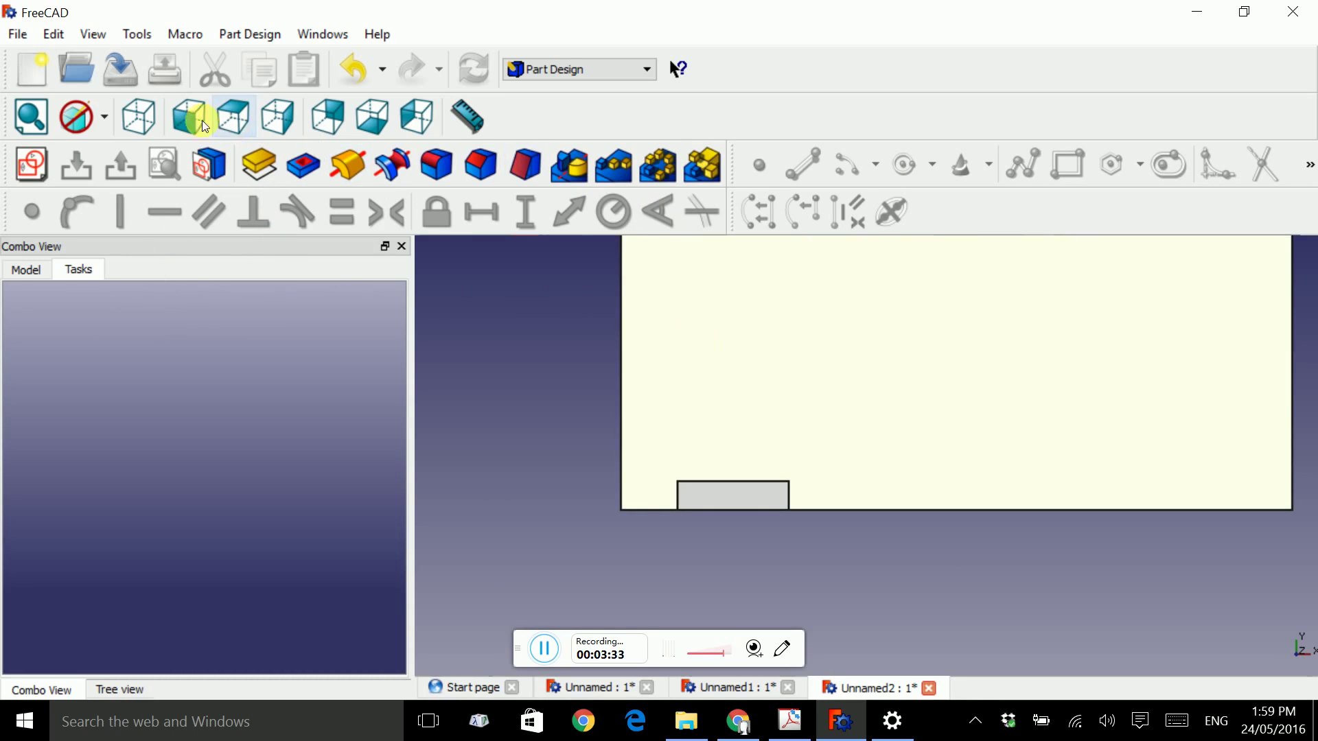
- Start a MultiTransform of the small block's pad and add a linear pattern along the horizontal sketch axis, length 80 mm, 2 occurrences
{"action": "left_click", "coordinate": [147, 114]}
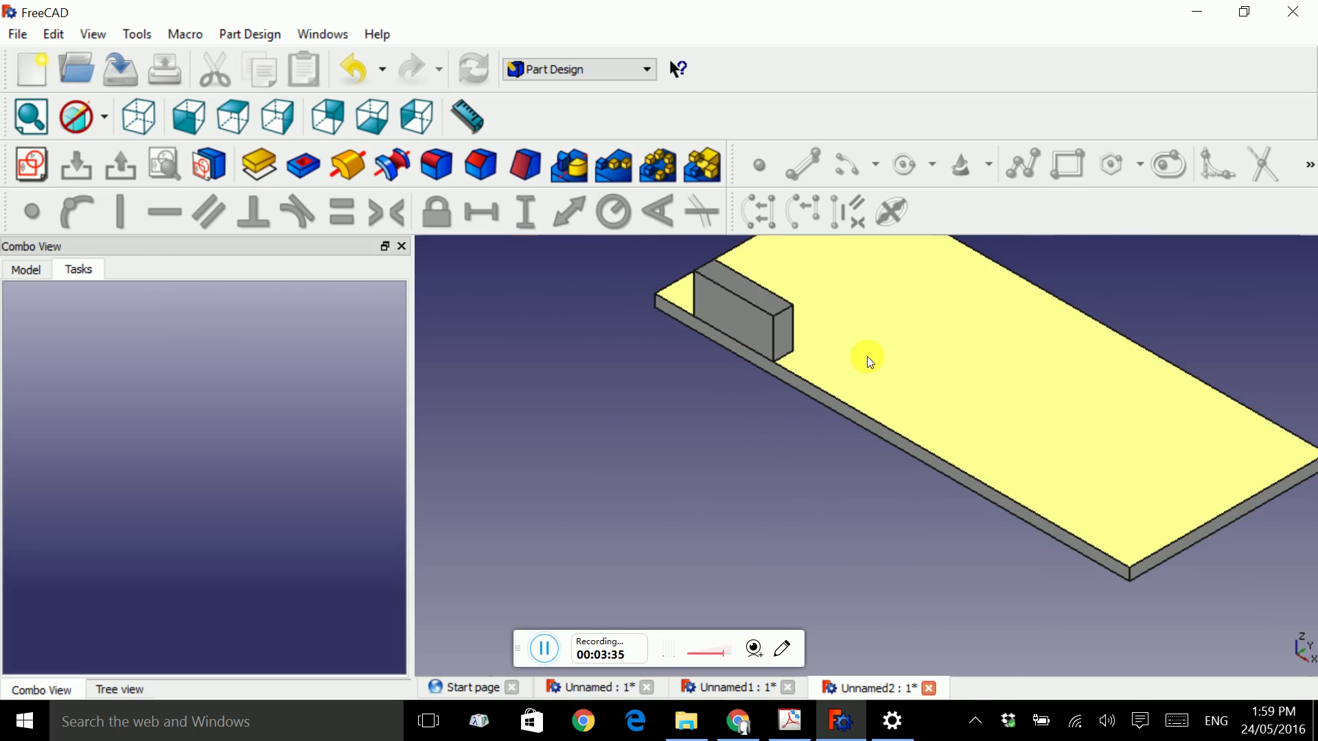
{"action": "middle_click_drag", "start_coordinate": [868, 357], "coordinate": [788, 414]}
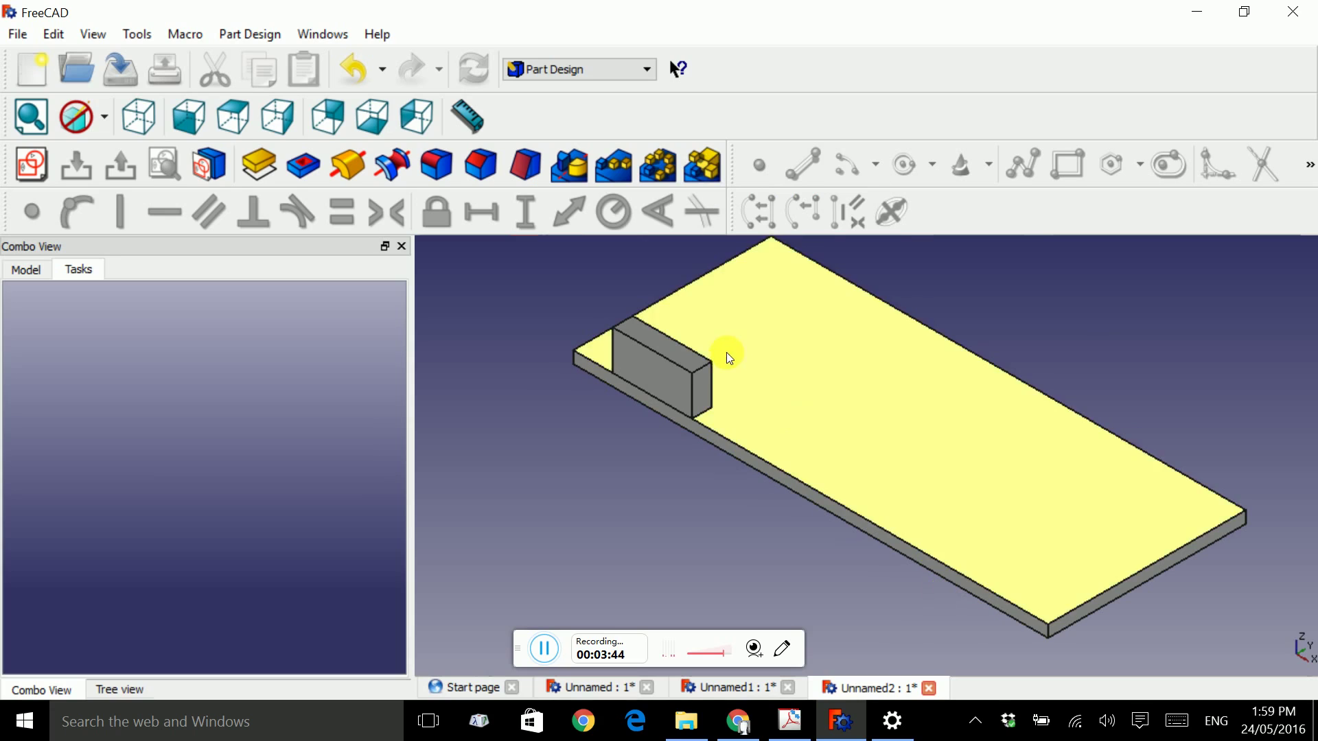
{"action": "left_click", "coordinate": [696, 162]}
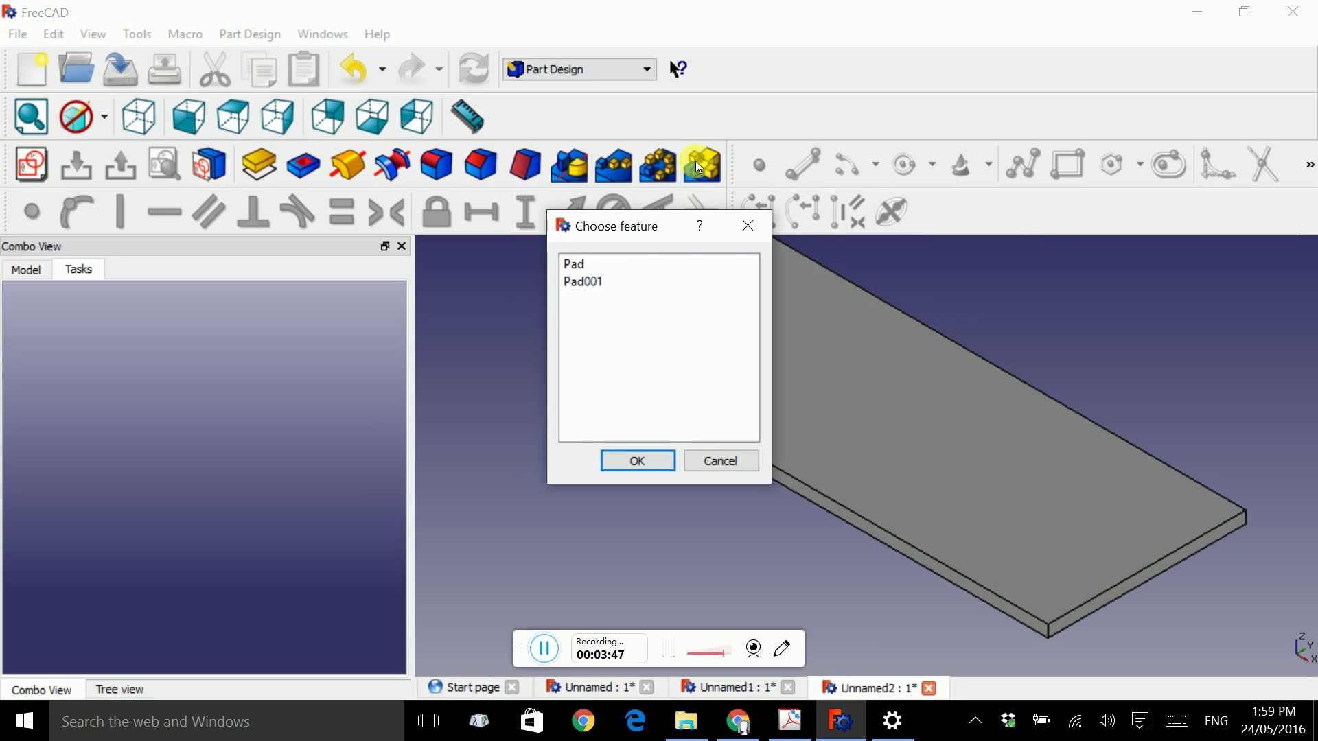
{"action": "left_click", "coordinate": [588, 280]}
{"action": "left_click_drag", "start_coordinate": [635, 229], "coordinate": [428, 236]}
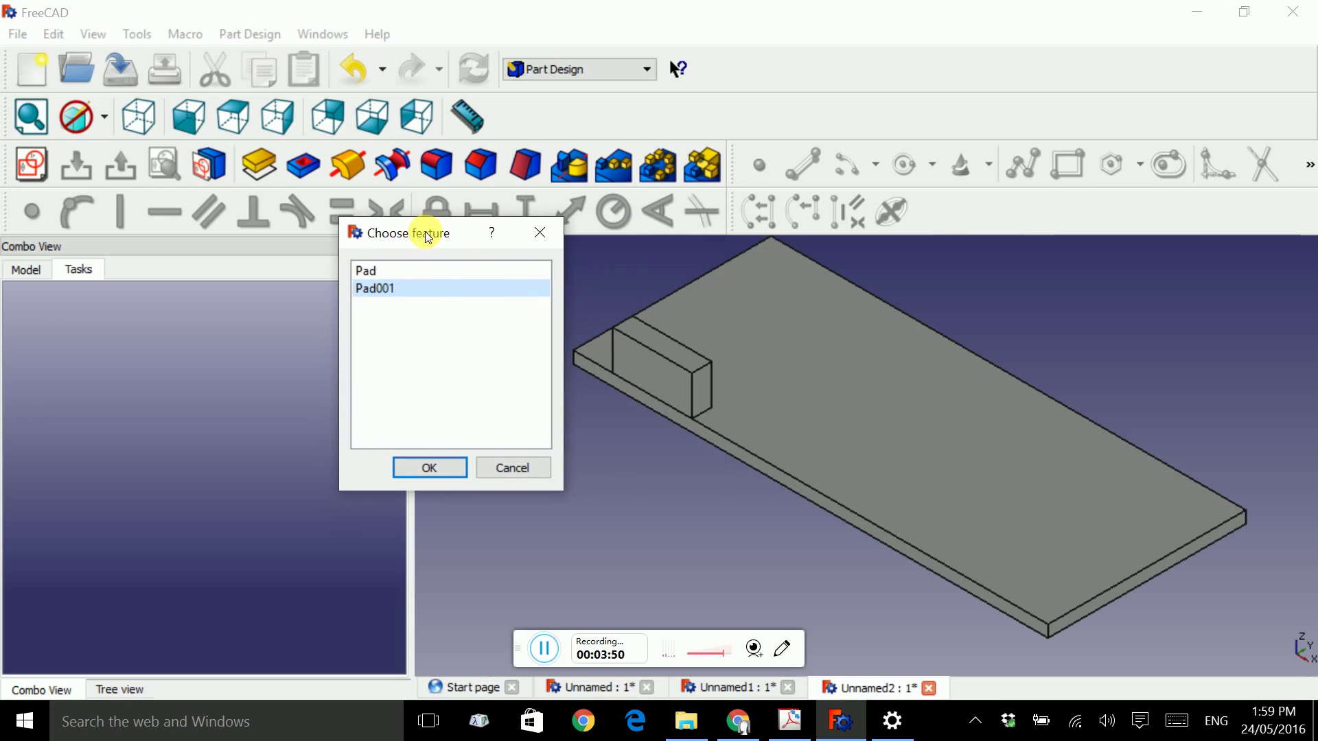
{"action": "left_click", "coordinate": [440, 466]}
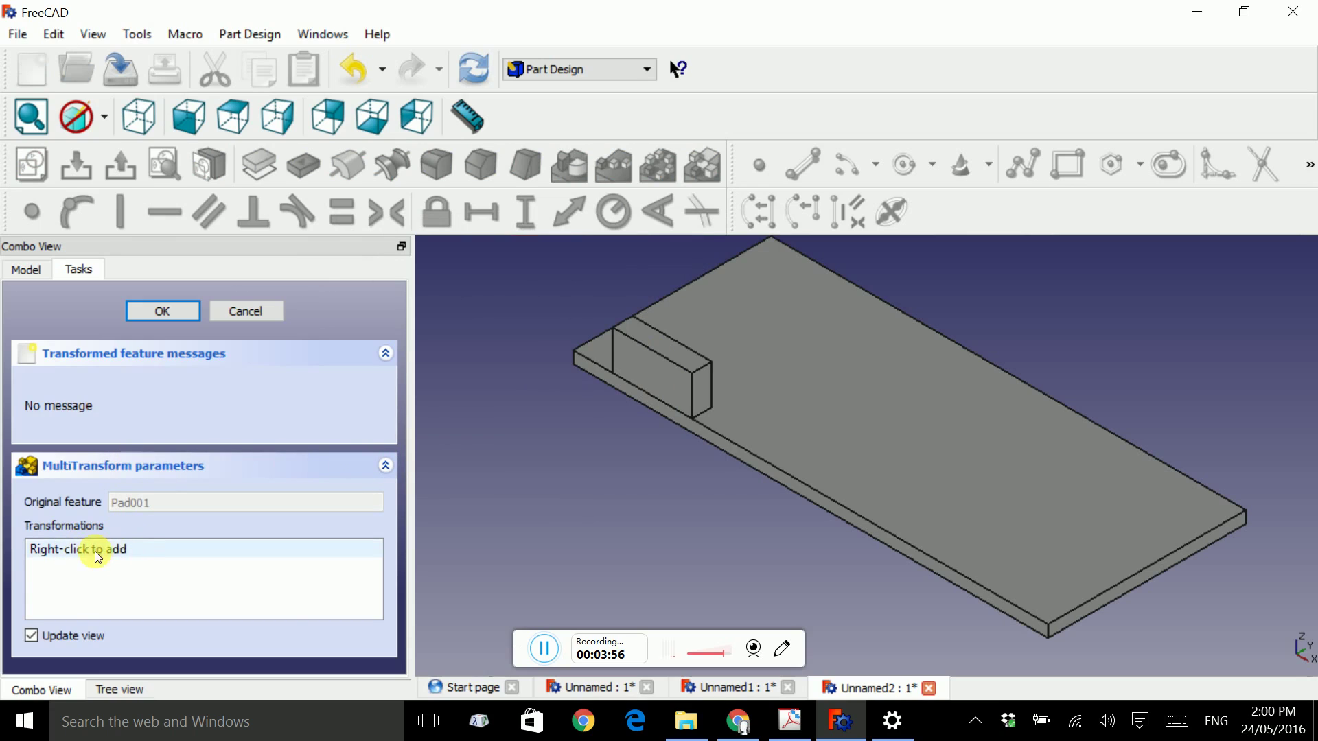
{"action": "right_click", "coordinate": [132, 549]}
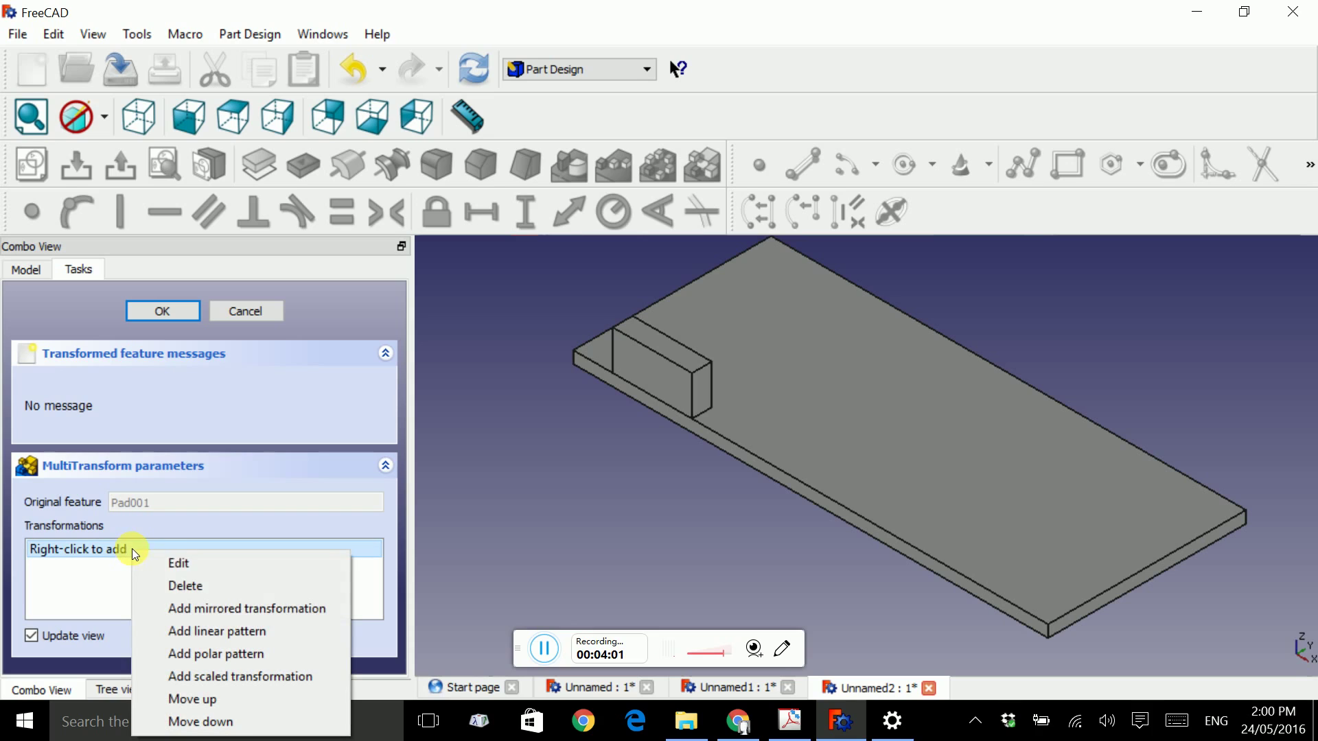
{"action": "left_click", "coordinate": [234, 633]}
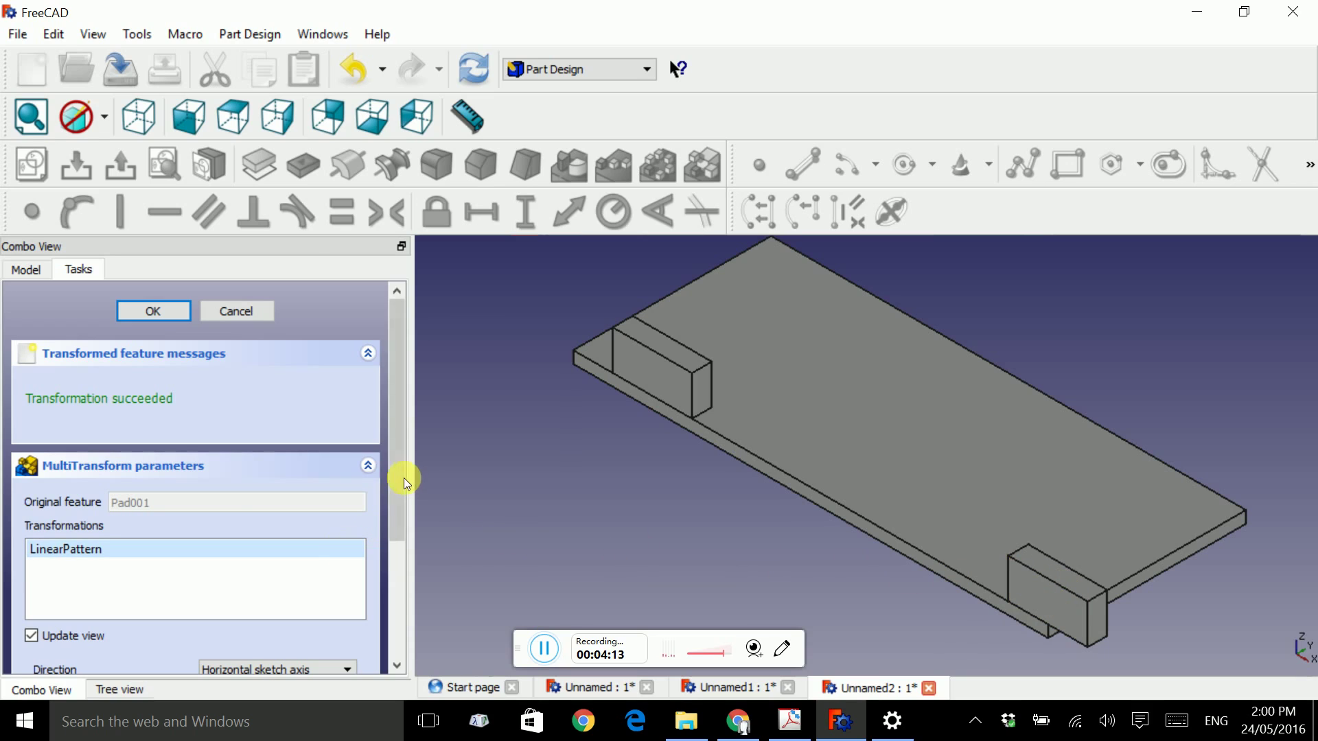
{"action": "left_click_drag", "start_coordinate": [398, 476], "coordinate": [399, 612]}
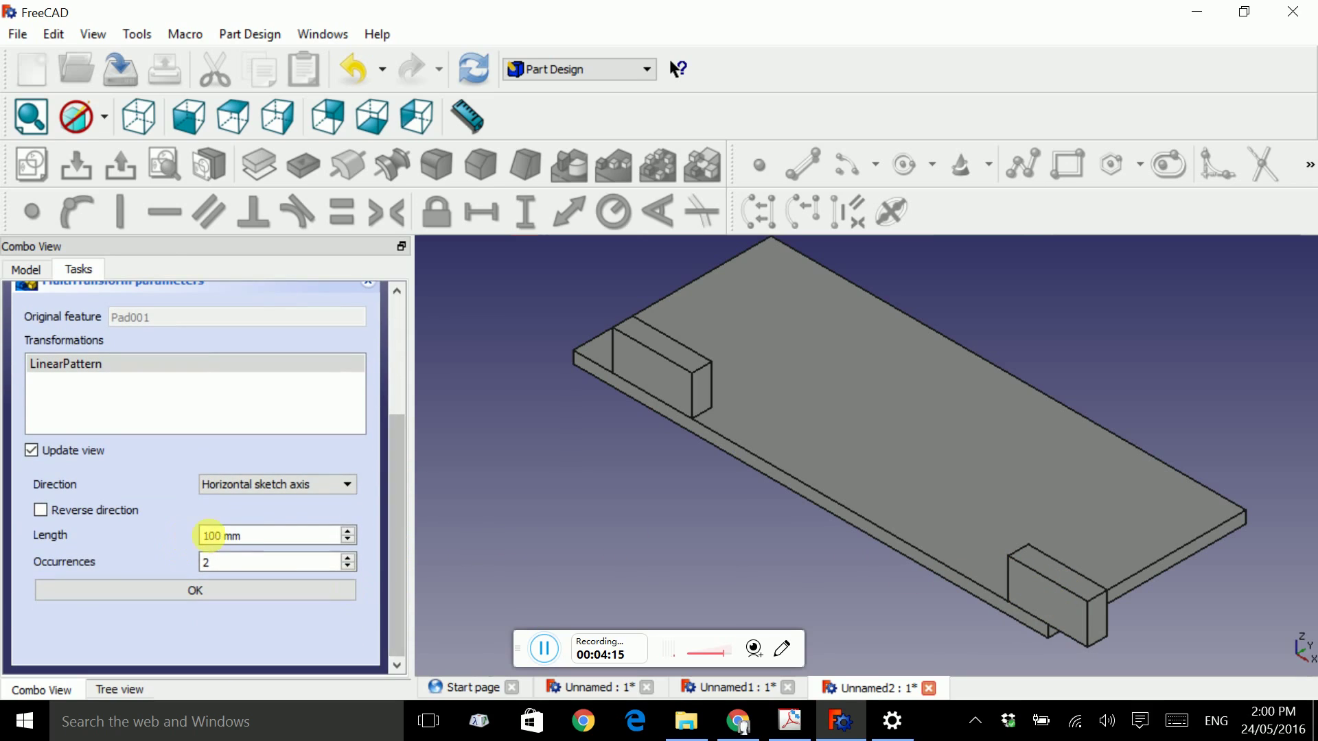
{"action": "double_click", "coordinate": [200, 536]}
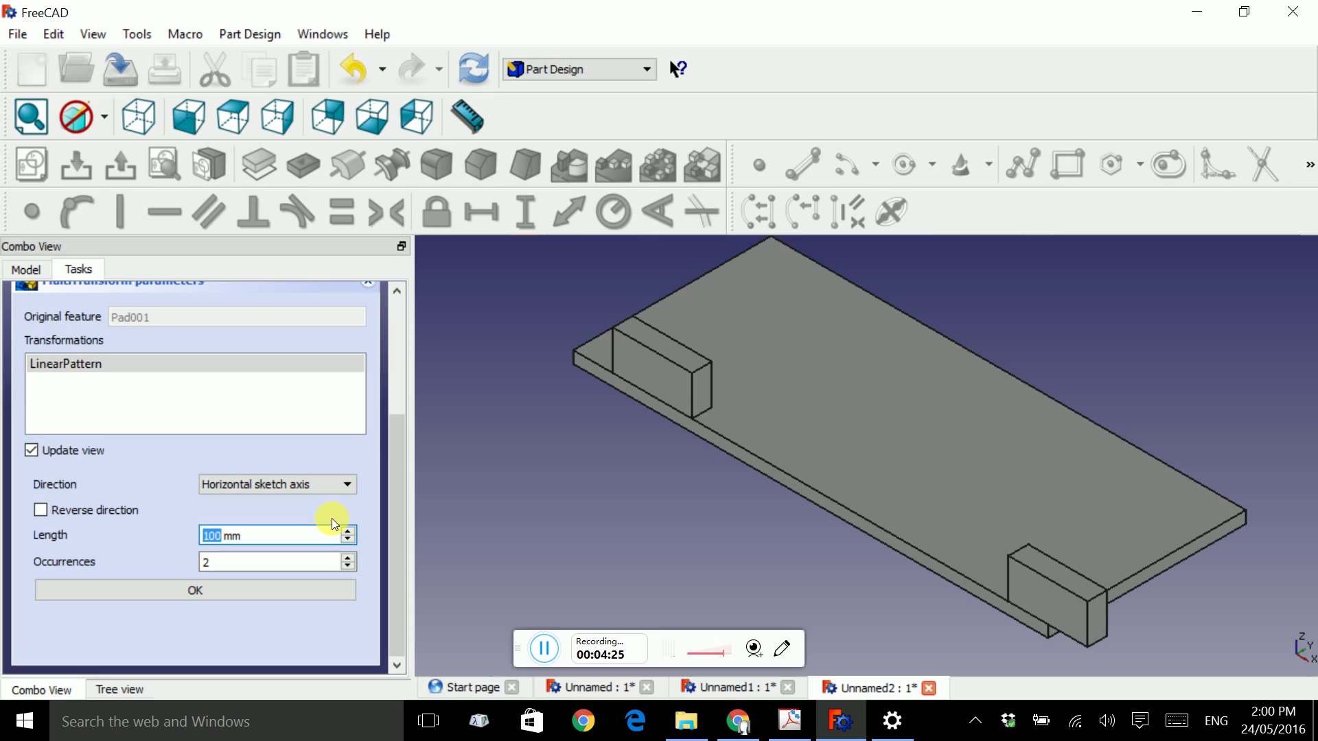
{"action": "type", "text": "80"}
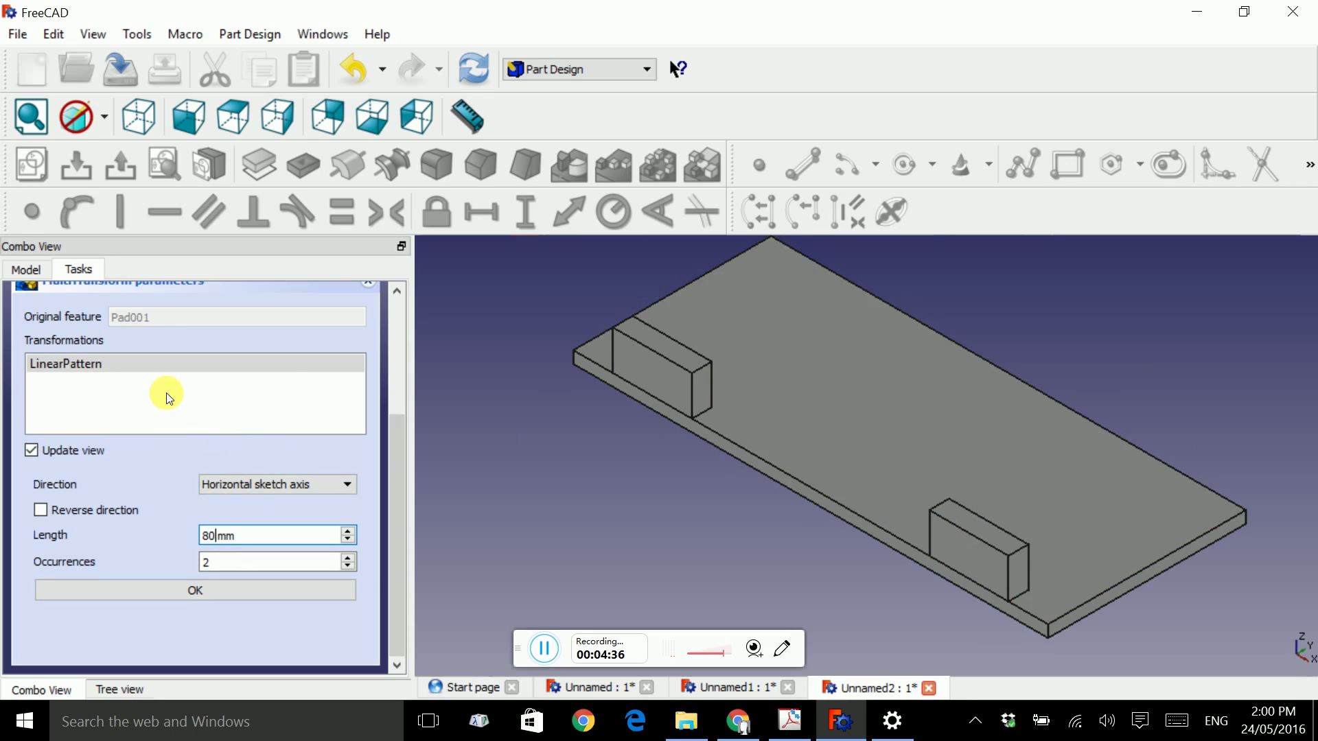
- Add a second linear pattern along the vertical sketch axis, length 45 mm with 2 occurrences, and finish the MultiTransform
{"action": "right_click", "coordinate": [166, 392]}
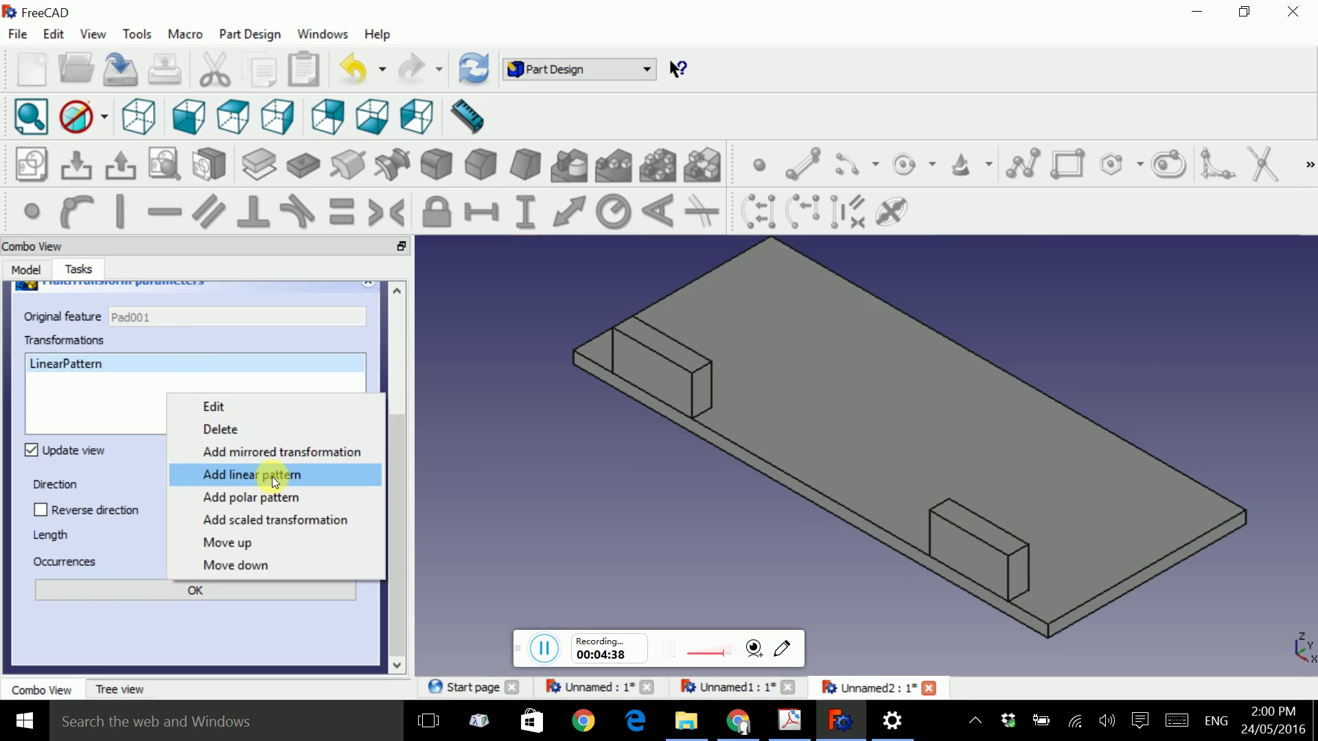
{"action": "left_click", "coordinate": [273, 475]}
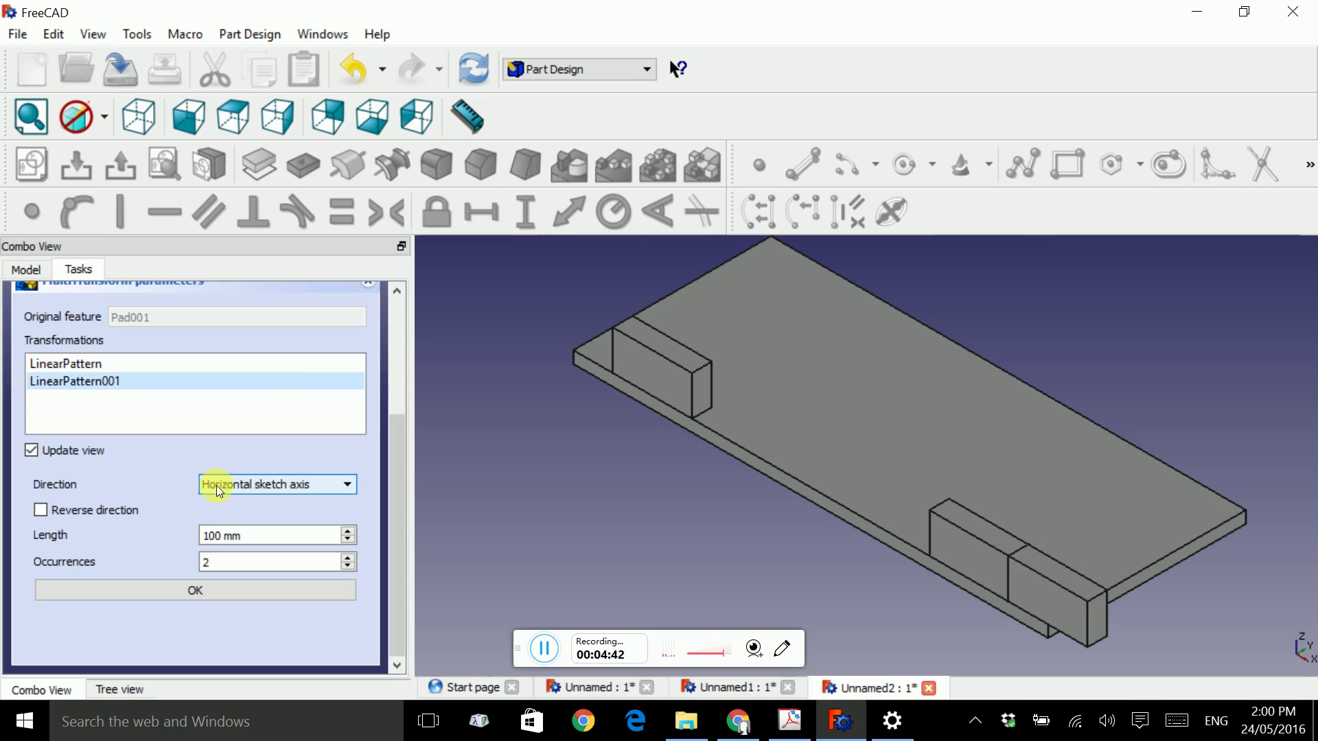
{"action": "left_click", "coordinate": [295, 483]}
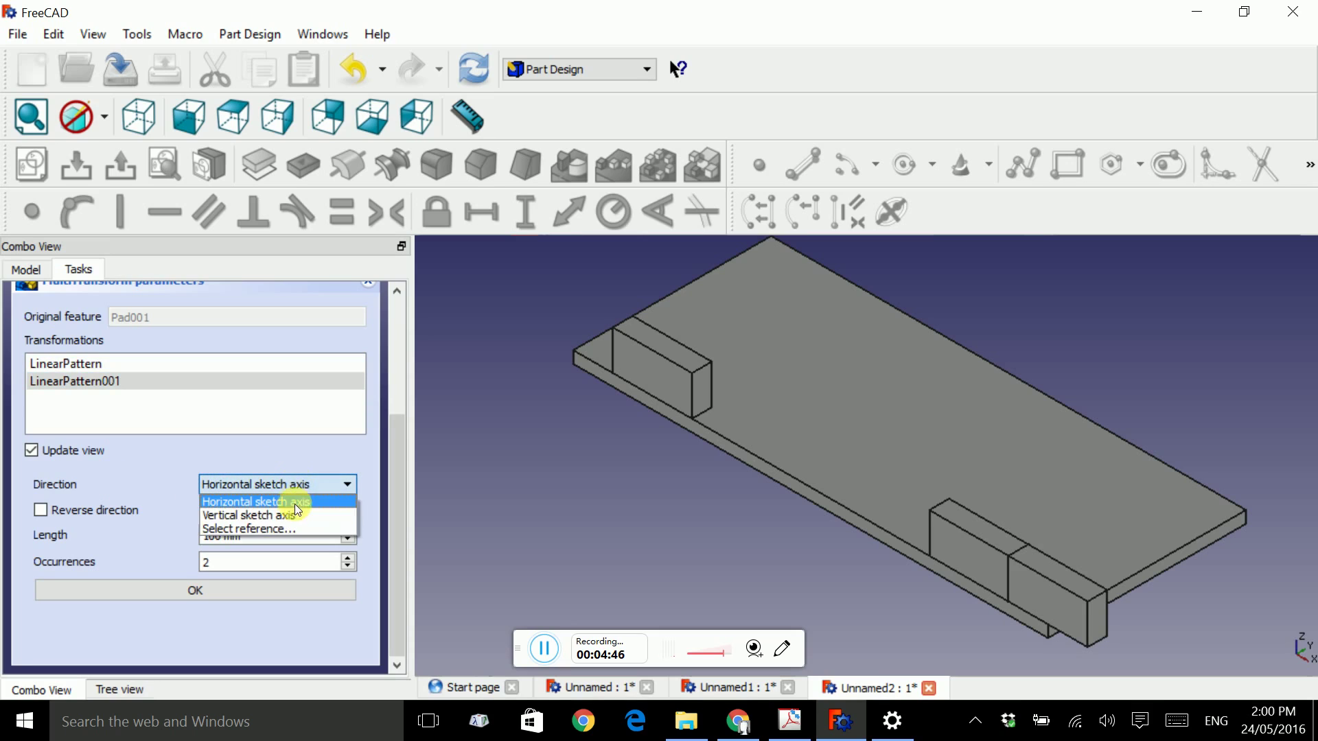
{"action": "left_click", "coordinate": [293, 512]}
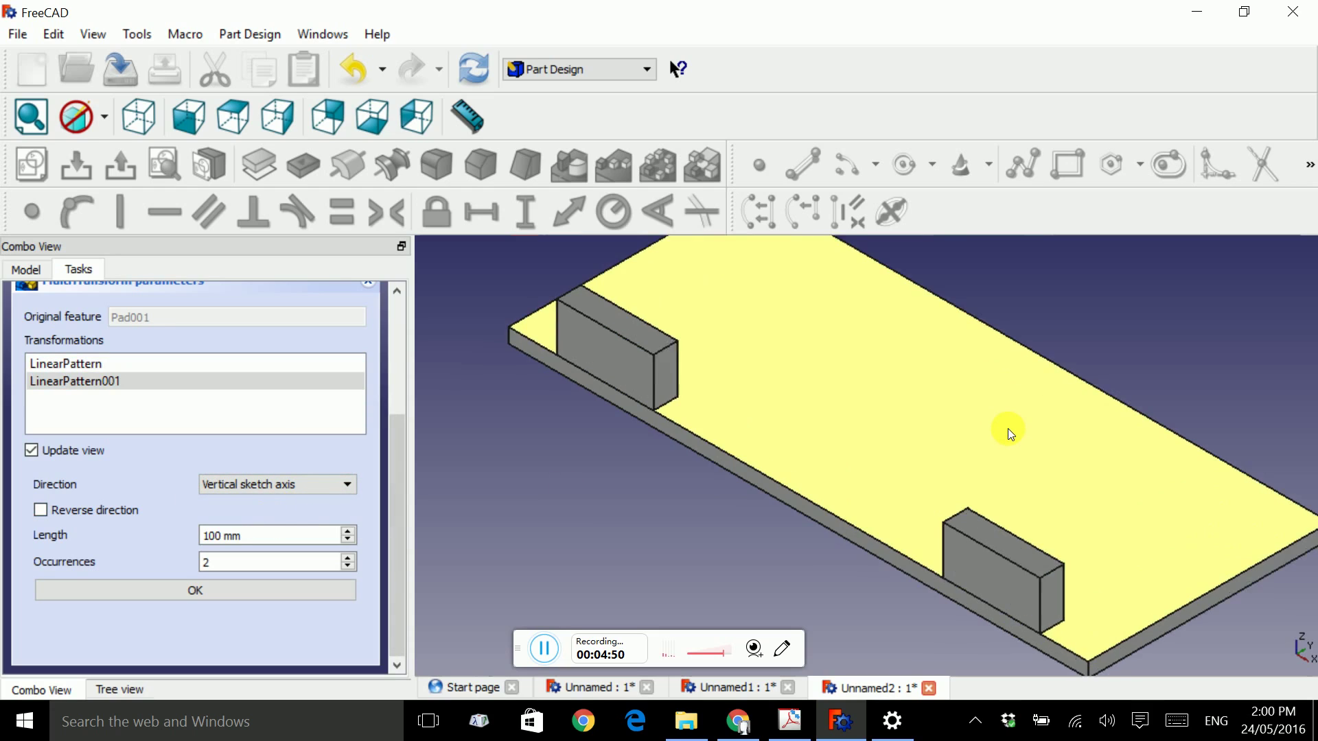
{"action": "scroll", "coordinate": [1007, 428], "scroll_direction": "down", "scroll_amount": 4}
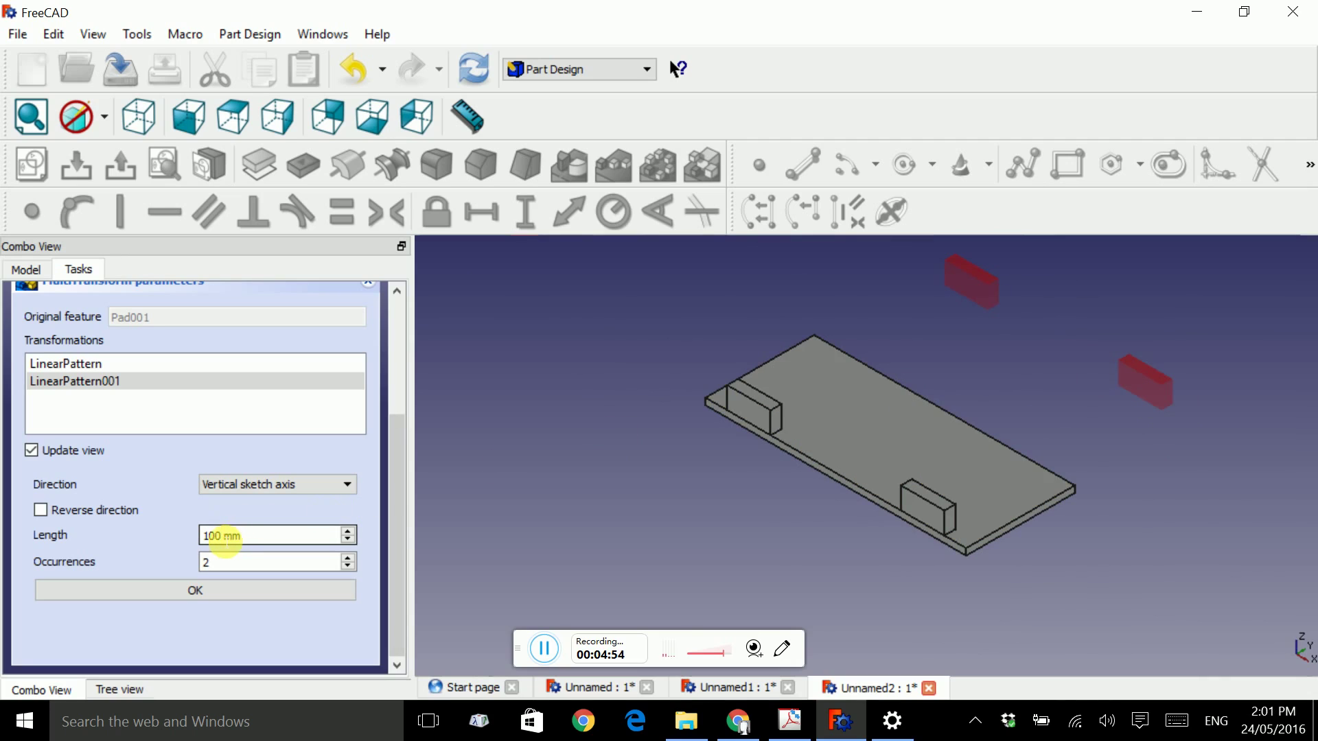
{"action": "left_click_drag", "start_coordinate": [206, 535], "coordinate": [218, 536]}
{"action": "key", "text": "BackSpace"}
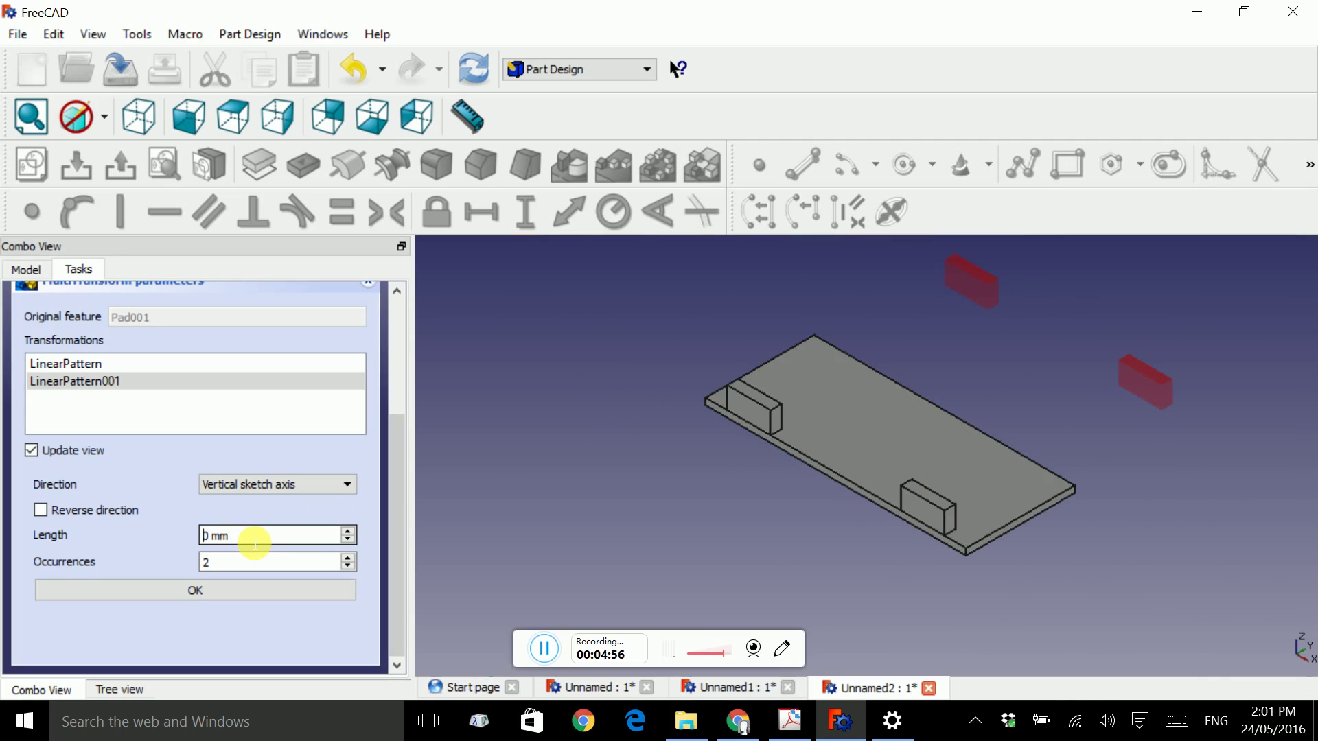
{"action": "key", "text": "Delete"}
{"action": "key", "text": "Delete"}
{"action": "type", "text": "45"}
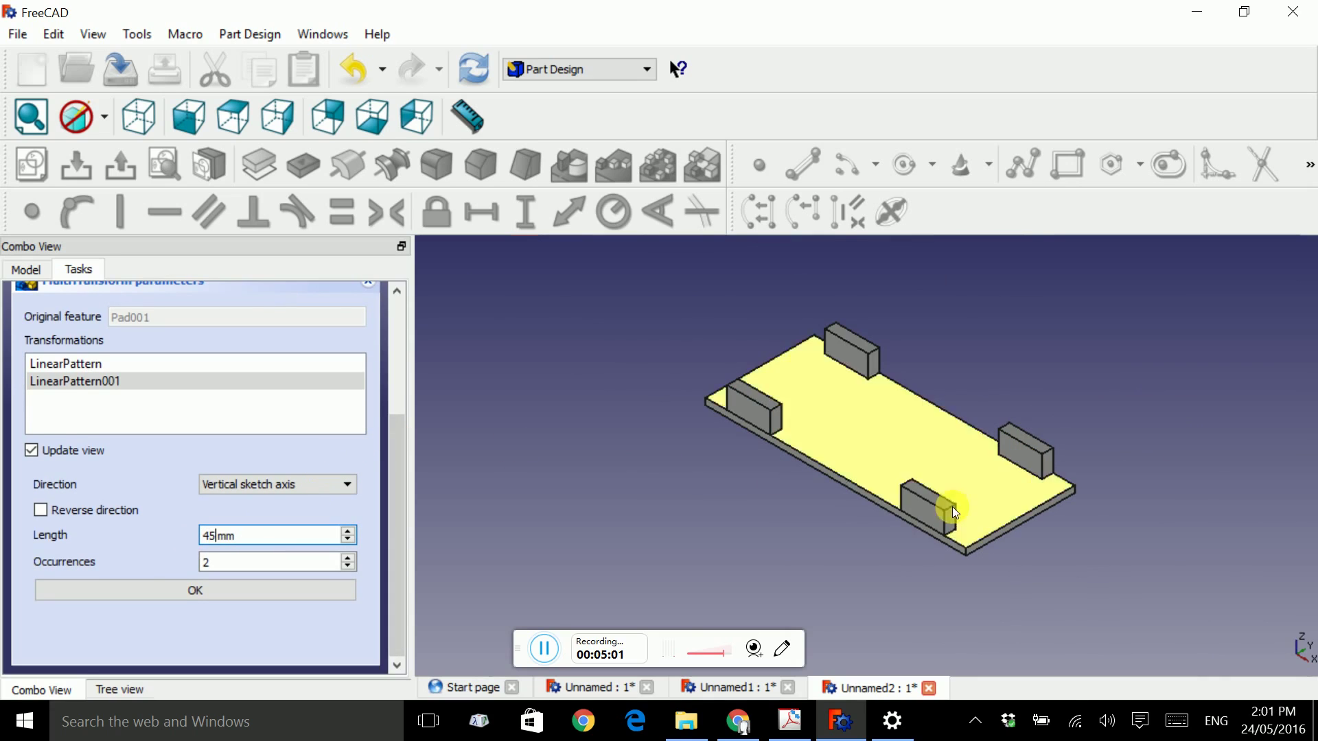
{"action": "left_click", "coordinate": [263, 590]}
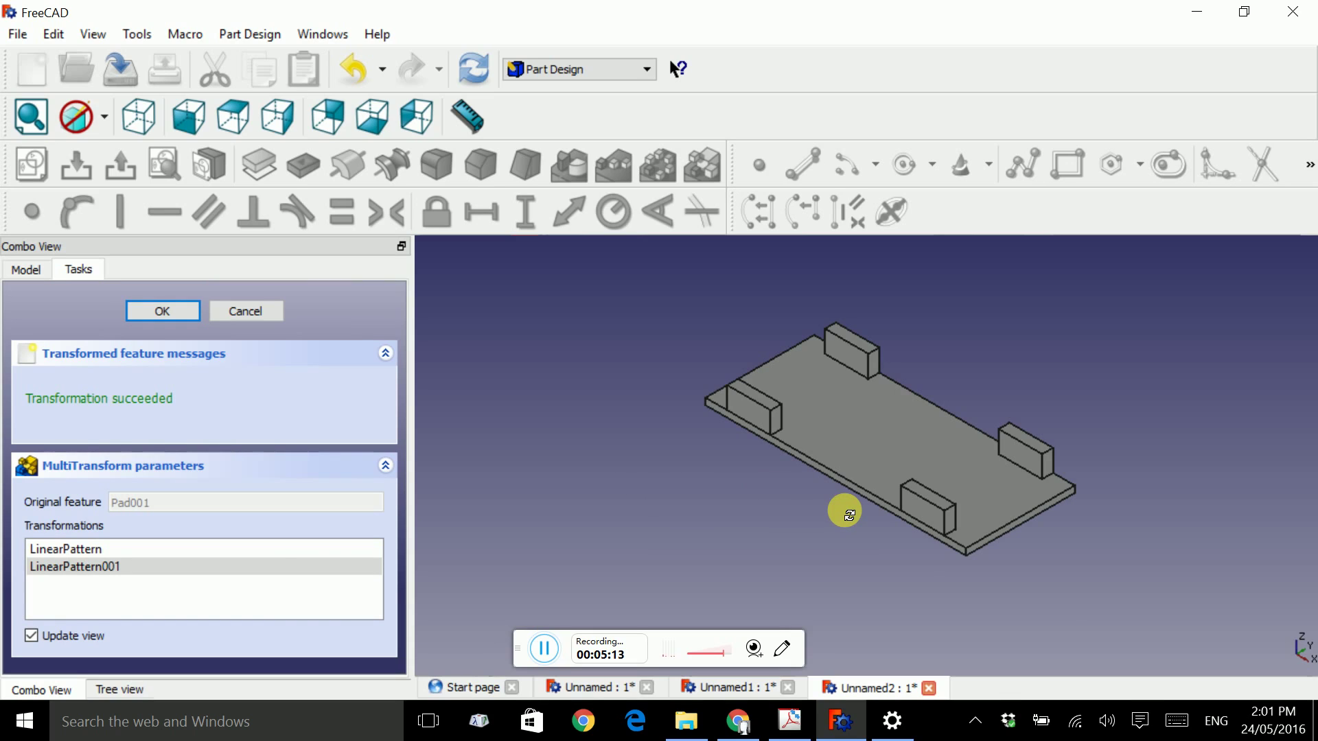
{"action": "middle_click_drag", "start_coordinate": [849, 515], "coordinate": [882, 518]}
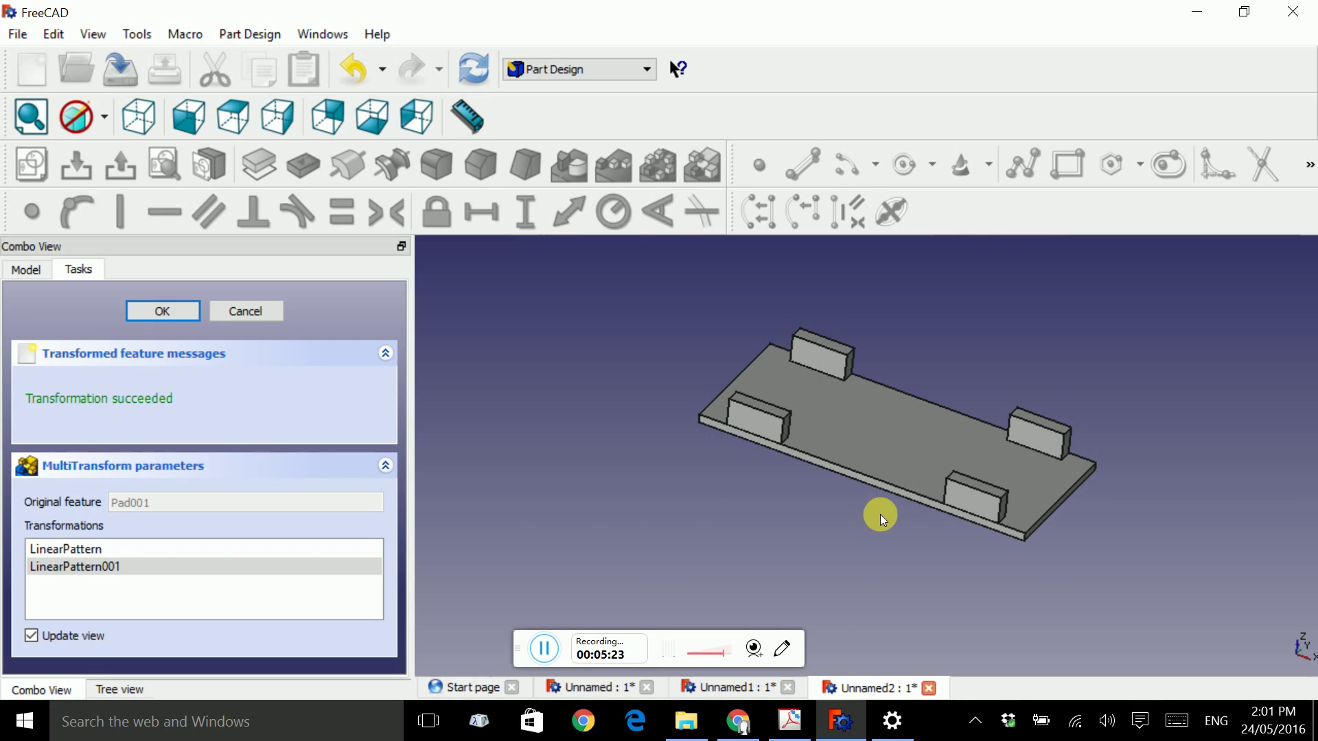
{"action": "left_click", "coordinate": [160, 311]}
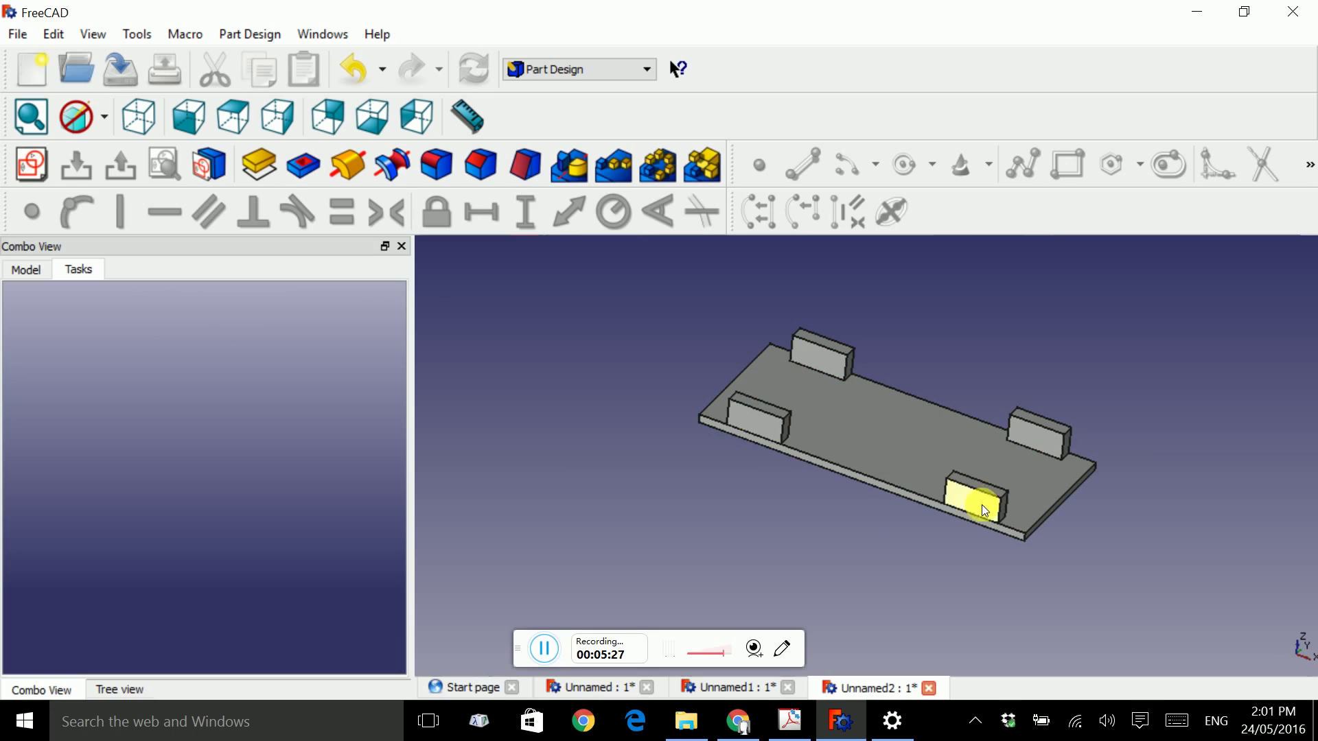
- Create a sketch on the front-left block's outer face and draw a circle of about 3 mm radius at the face's centre
{"action": "scroll", "coordinate": [759, 409], "scroll_direction": "up", "scroll_amount": 5}
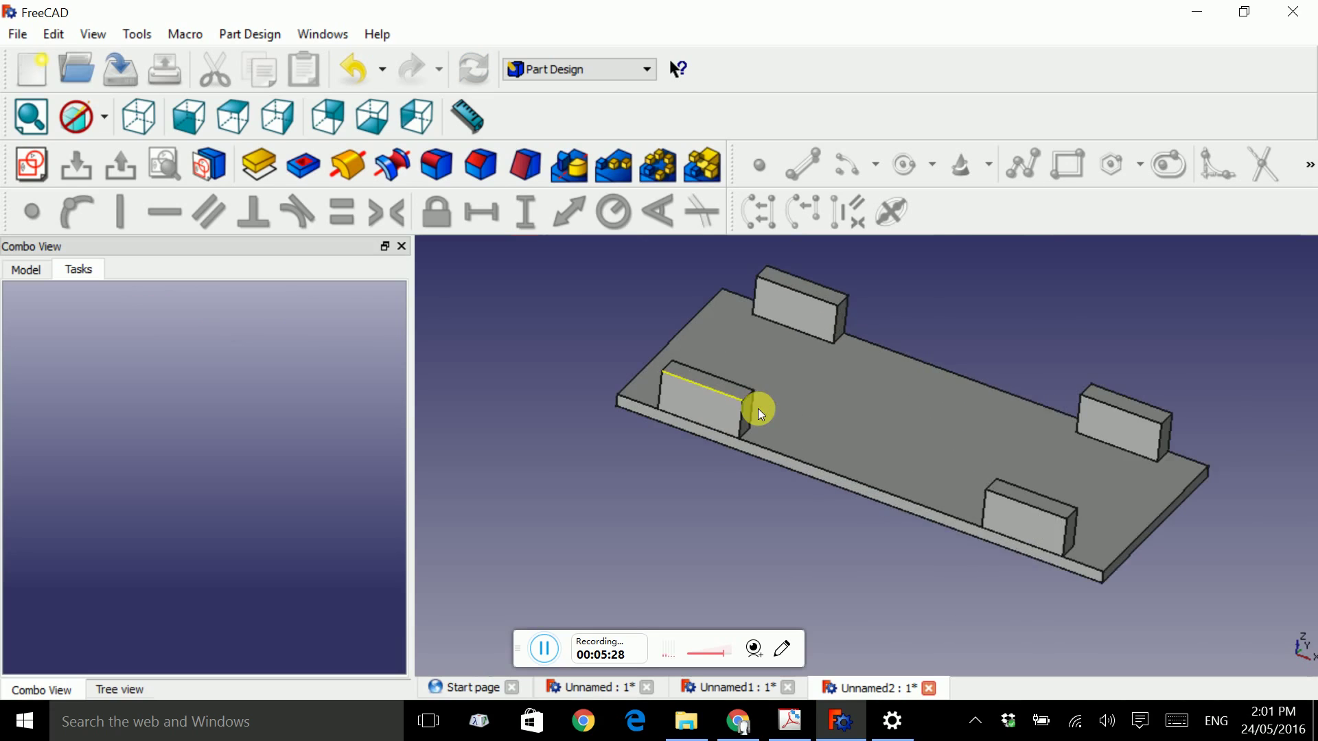
{"action": "left_click", "coordinate": [639, 385]}
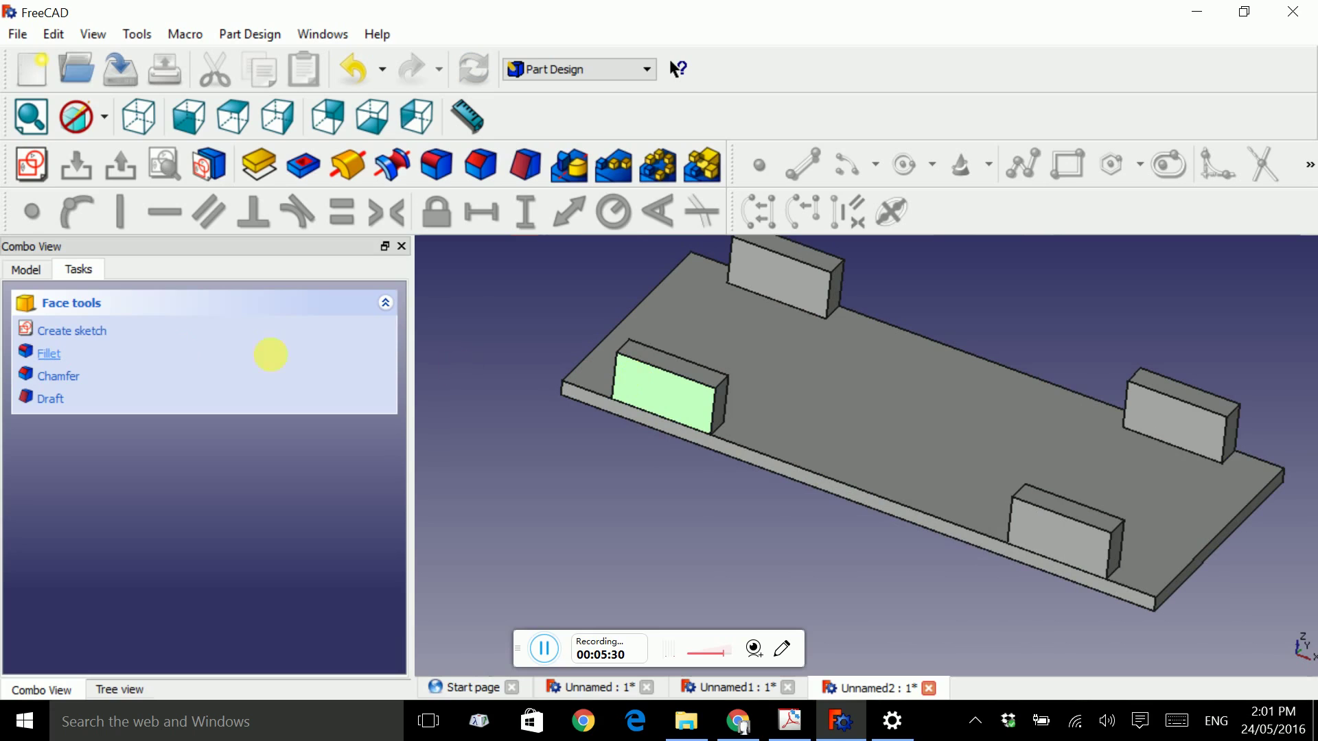
{"action": "left_click", "coordinate": [87, 332]}
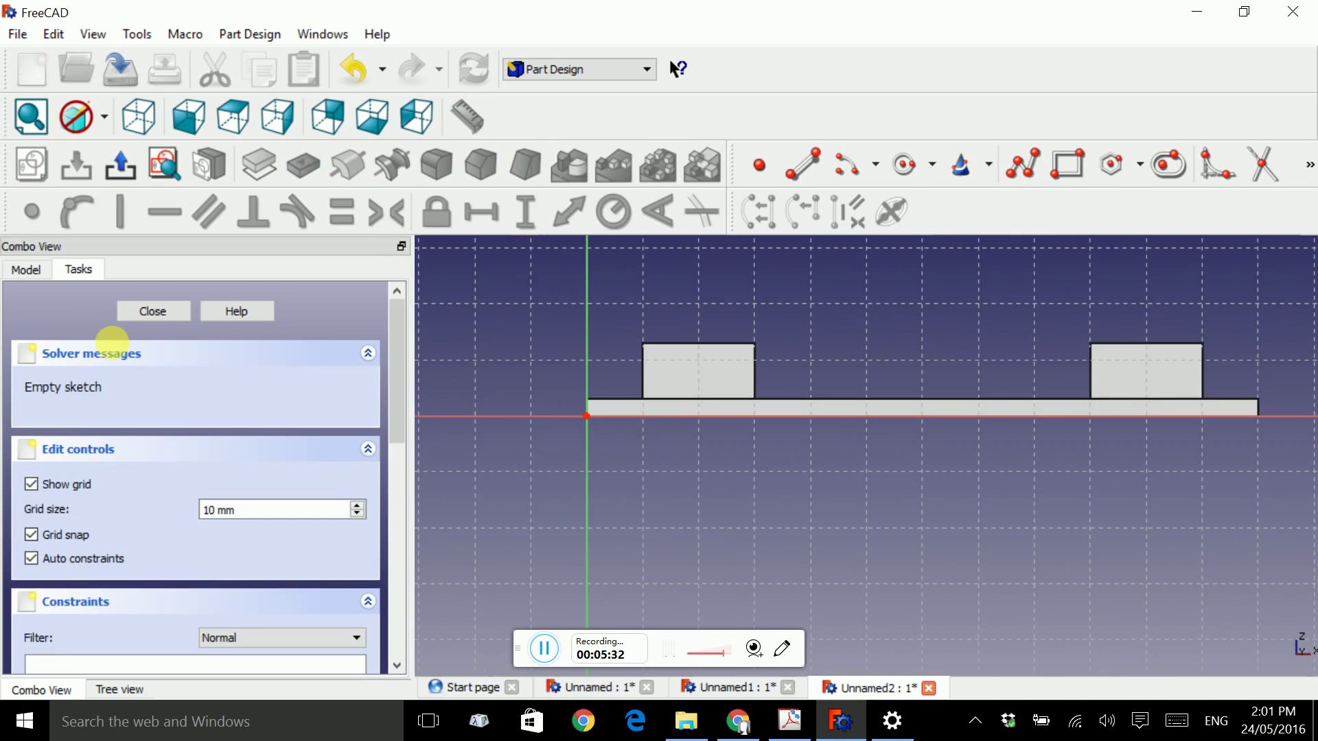
{"action": "left_click", "coordinate": [900, 169]}
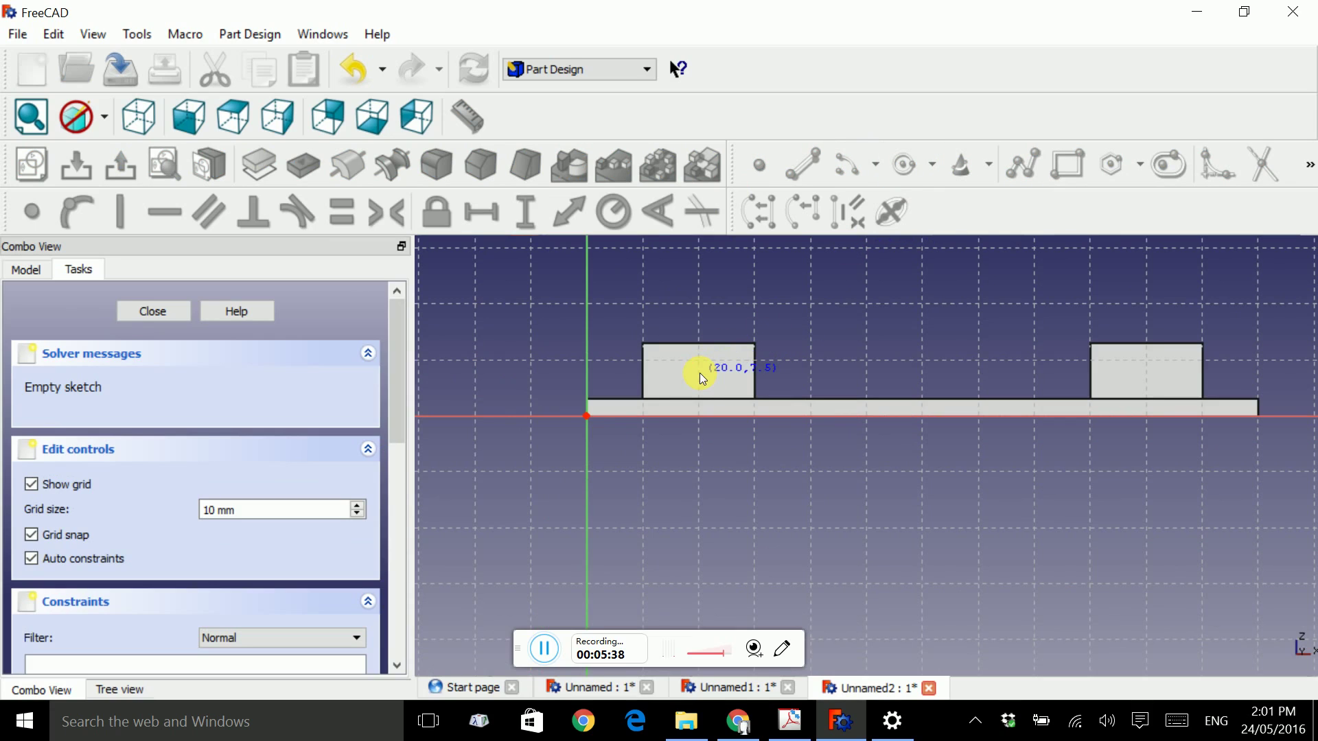
{"action": "left_click", "coordinate": [699, 373]}
{"action": "left_click", "coordinate": [715, 382]}
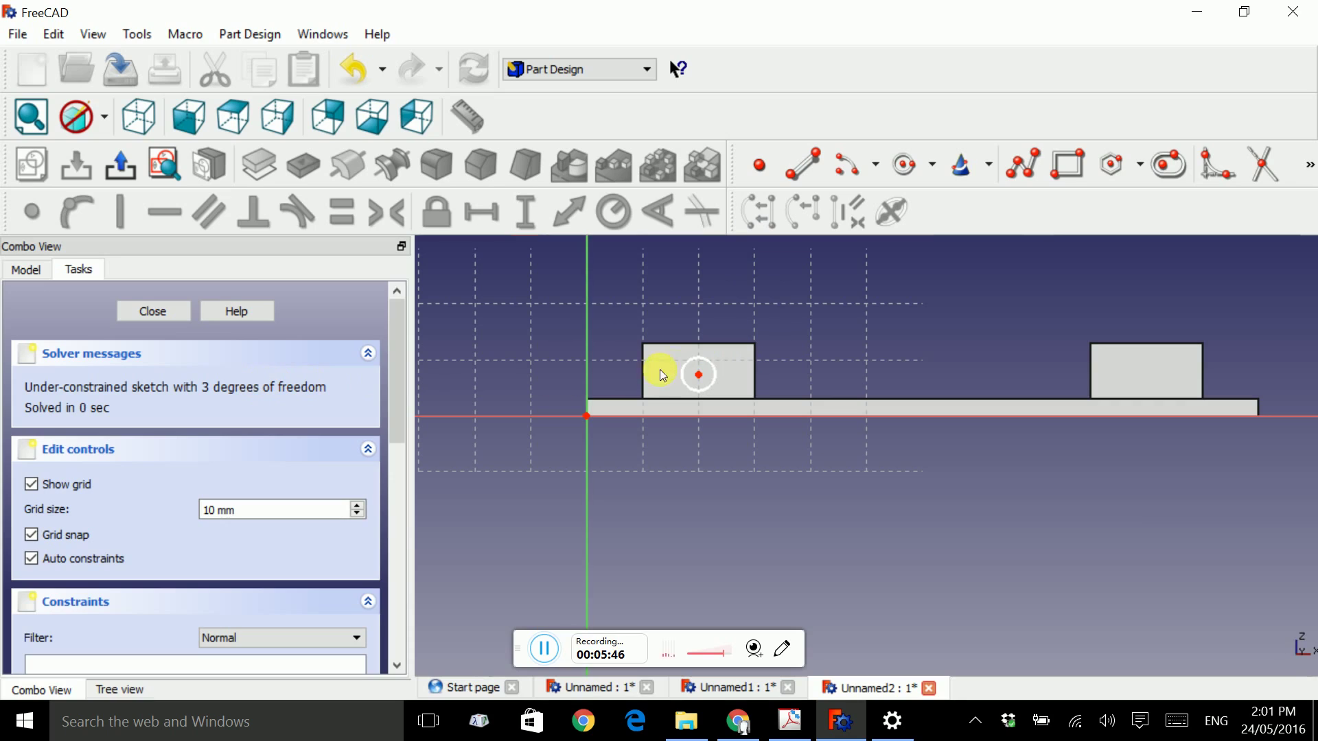
- Constrain the circle's radius to 2.2/2 mm and move the radius dimension label away from the circle
{"action": "left_click", "coordinate": [713, 365]}
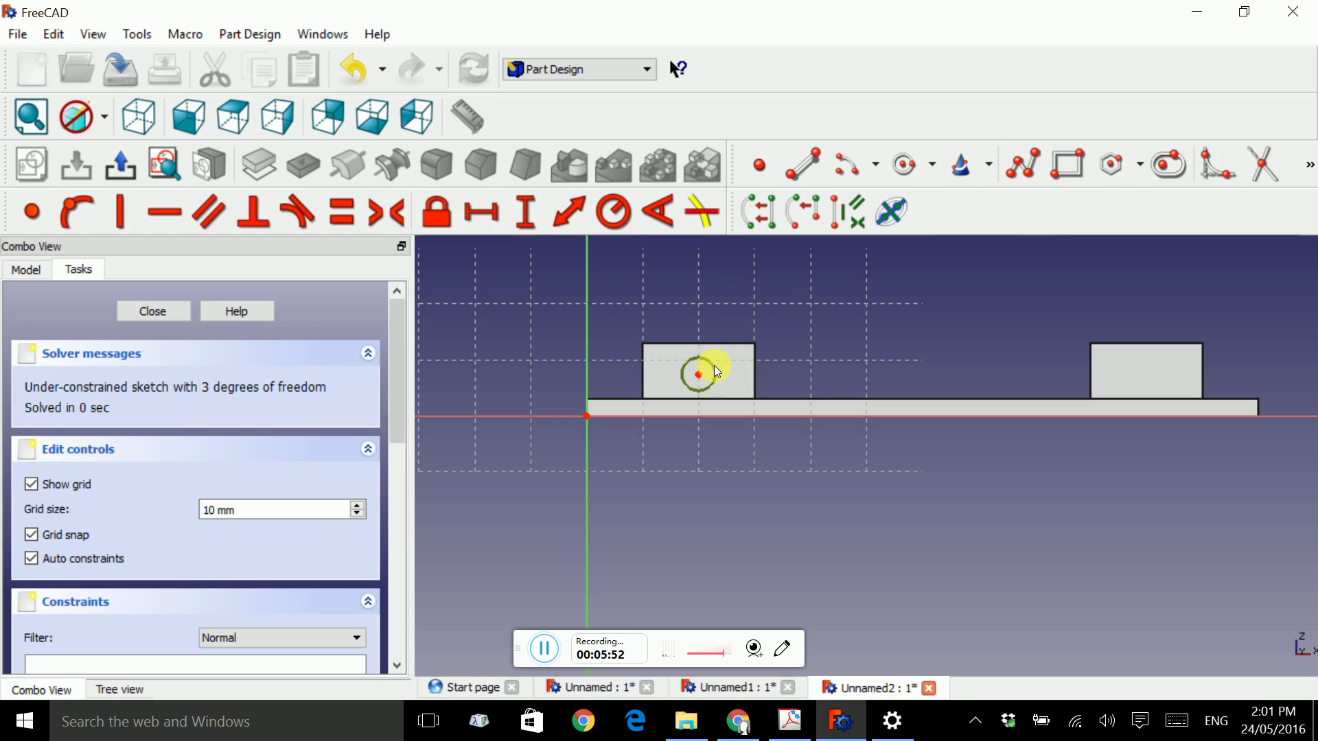
{"action": "left_click", "coordinate": [614, 210]}
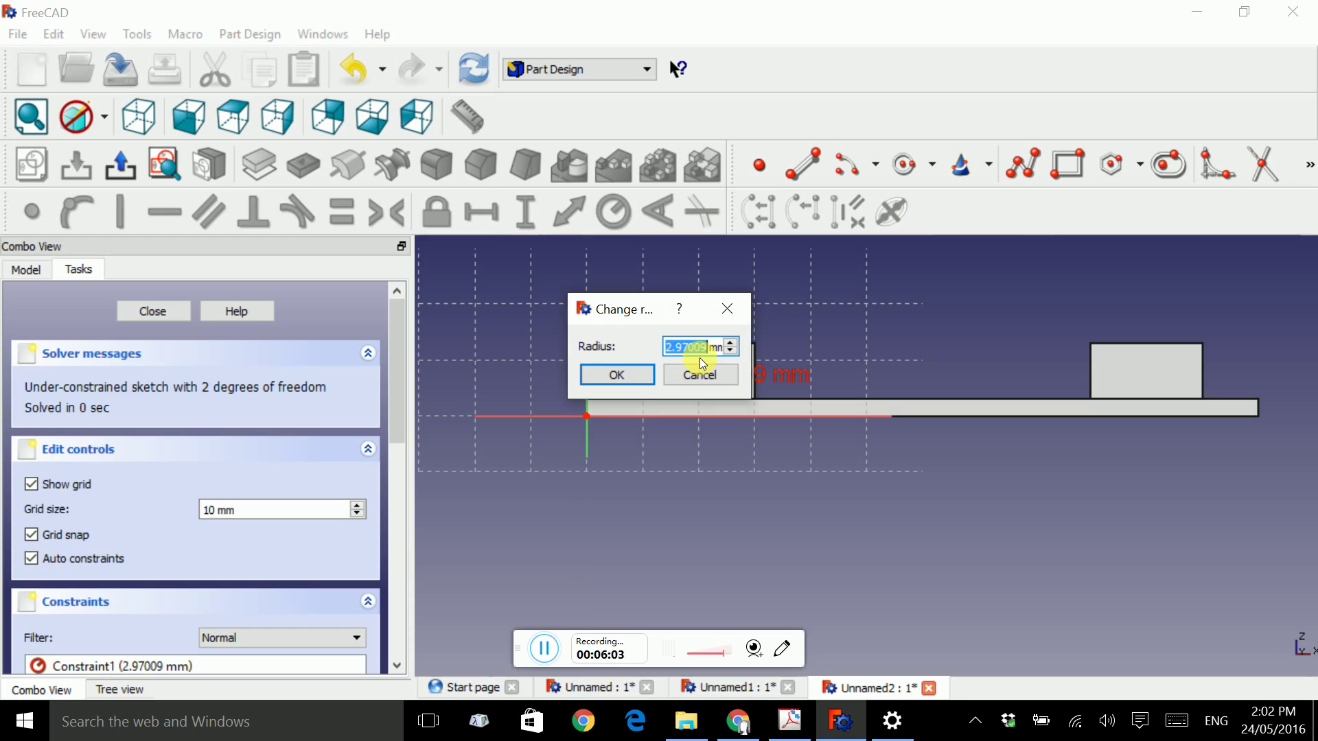
{"action": "type", "text": "2.2/2"}
{"action": "key", "text": "Return"}
{"action": "scroll", "coordinate": [702, 371], "scroll_direction": "down", "scroll_amount": 3}
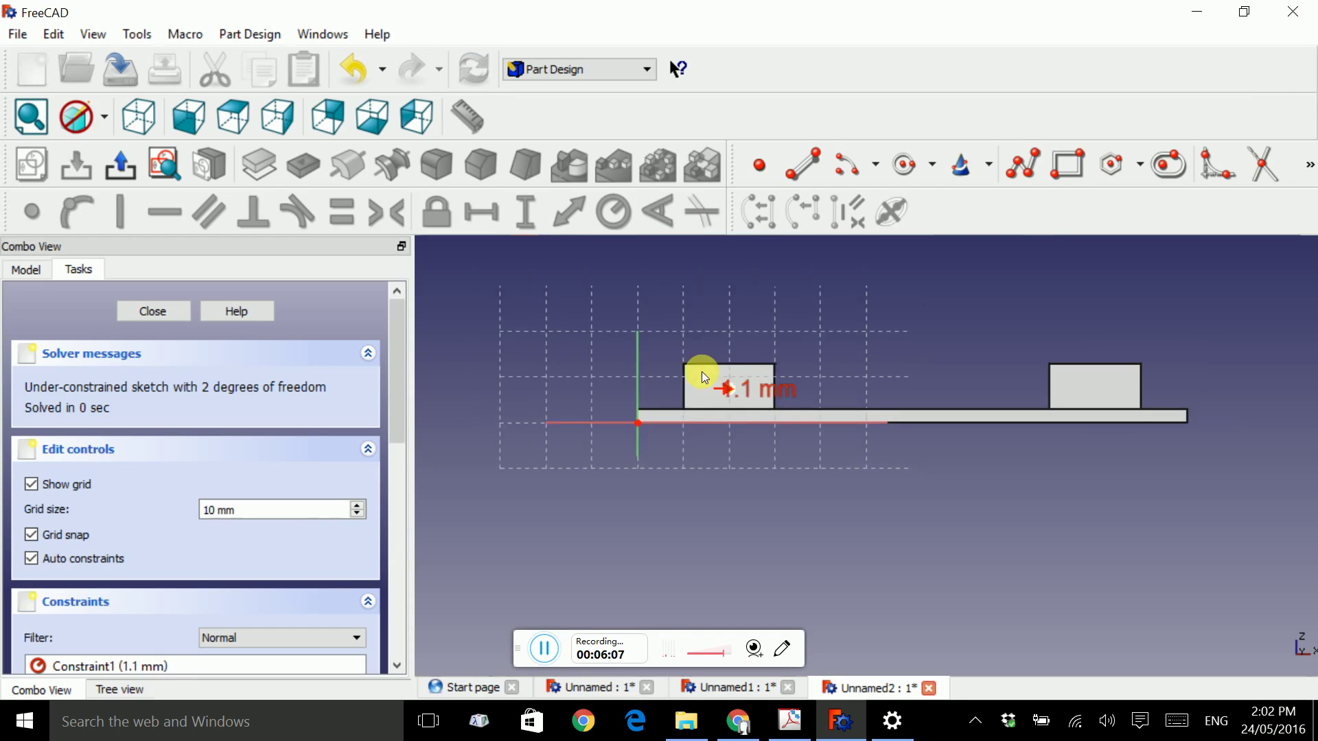
{"action": "scroll", "coordinate": [765, 402], "scroll_direction": "up", "scroll_amount": 4}
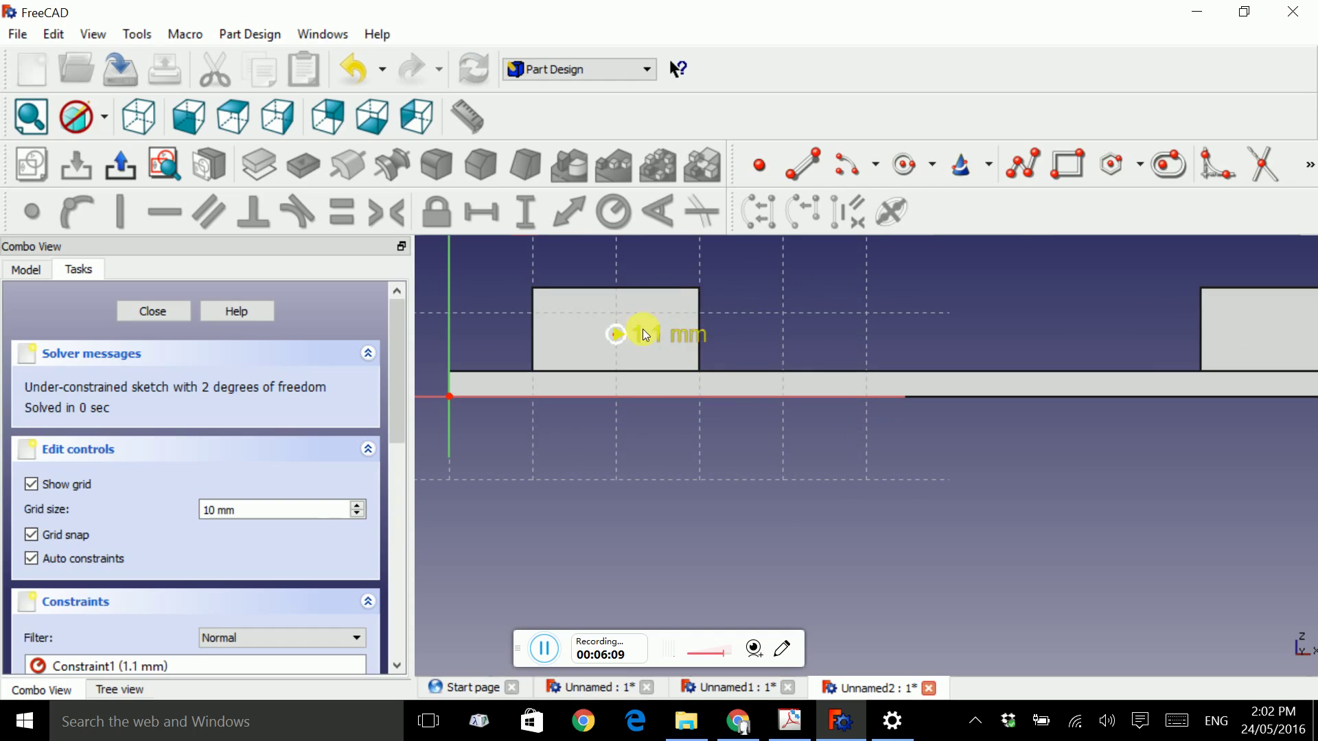
{"action": "left_click_drag", "start_coordinate": [643, 329], "coordinate": [676, 303]}
- Constrain the horizontal distance between the sketch origin and the circle's centre to 20 mm
{"action": "scroll", "coordinate": [615, 344], "scroll_direction": "up", "scroll_amount": 2}
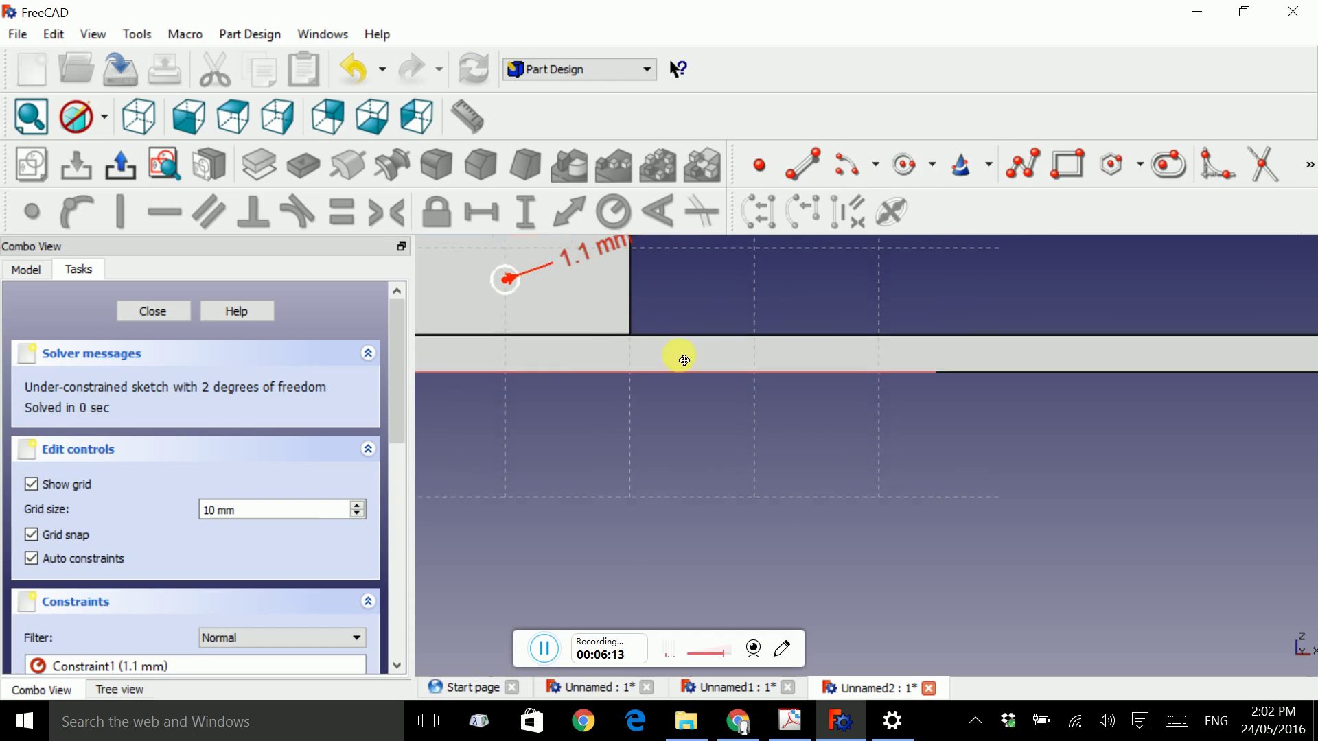
{"action": "middle_click_drag", "start_coordinate": [679, 356], "coordinate": [995, 402]}
{"action": "left_click", "coordinate": [888, 353]}
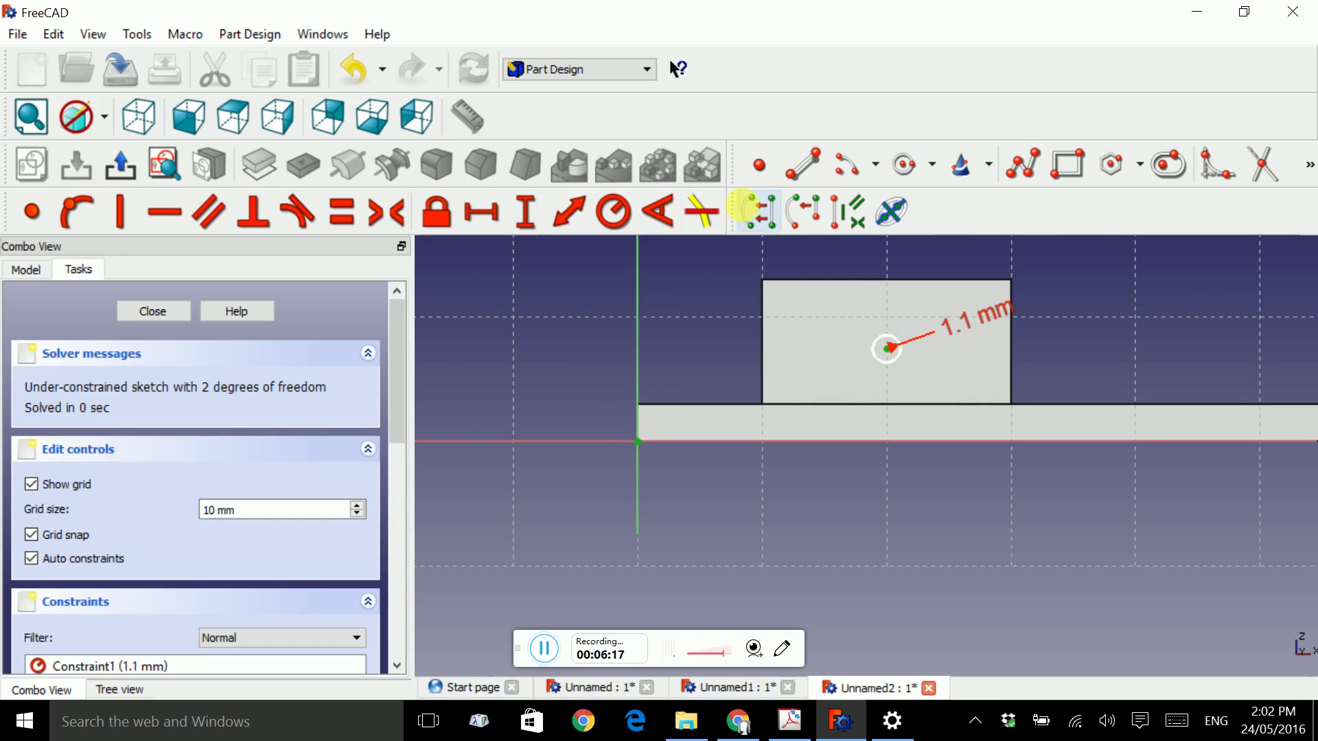
{"action": "left_click", "coordinate": [472, 210]}
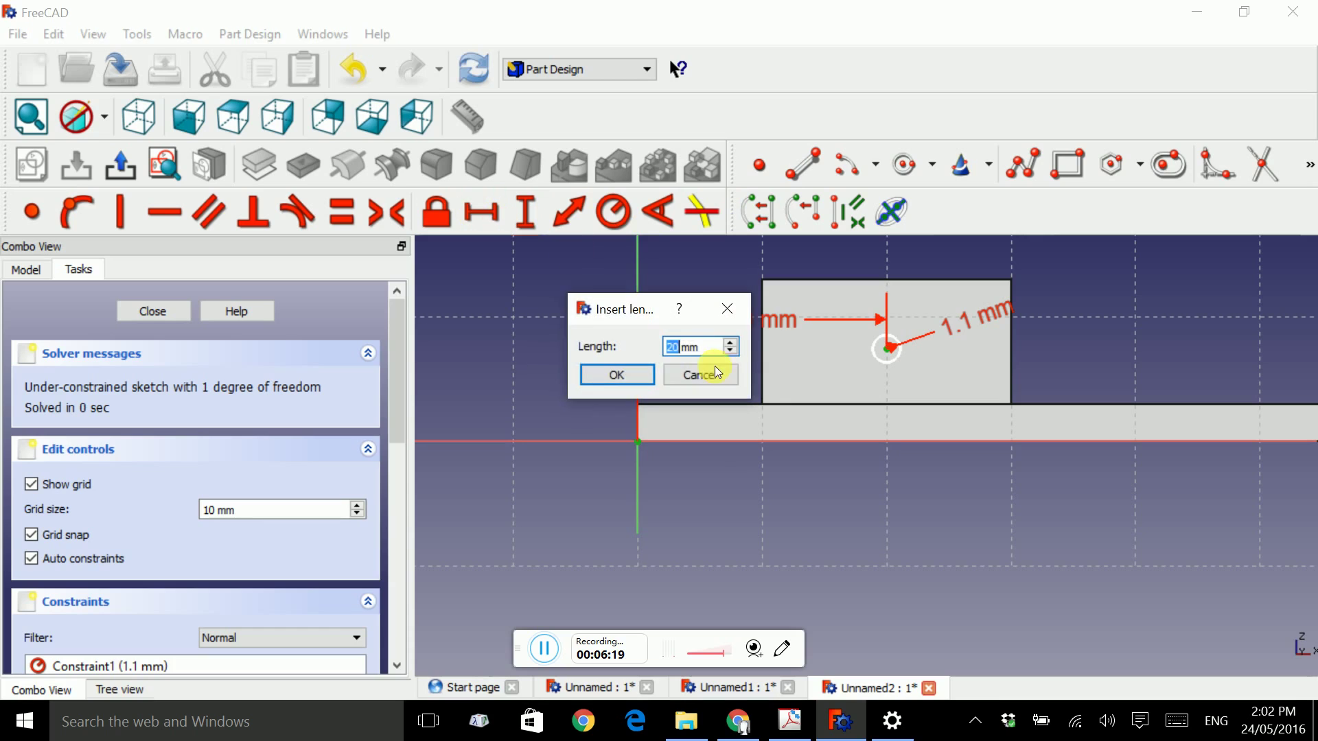
{"action": "left_click", "coordinate": [615, 375]}
- Constrain the vertical distance between the sketch origin and the circle's centre to 8 mm and close the sketch
{"action": "left_click", "coordinate": [888, 348]}
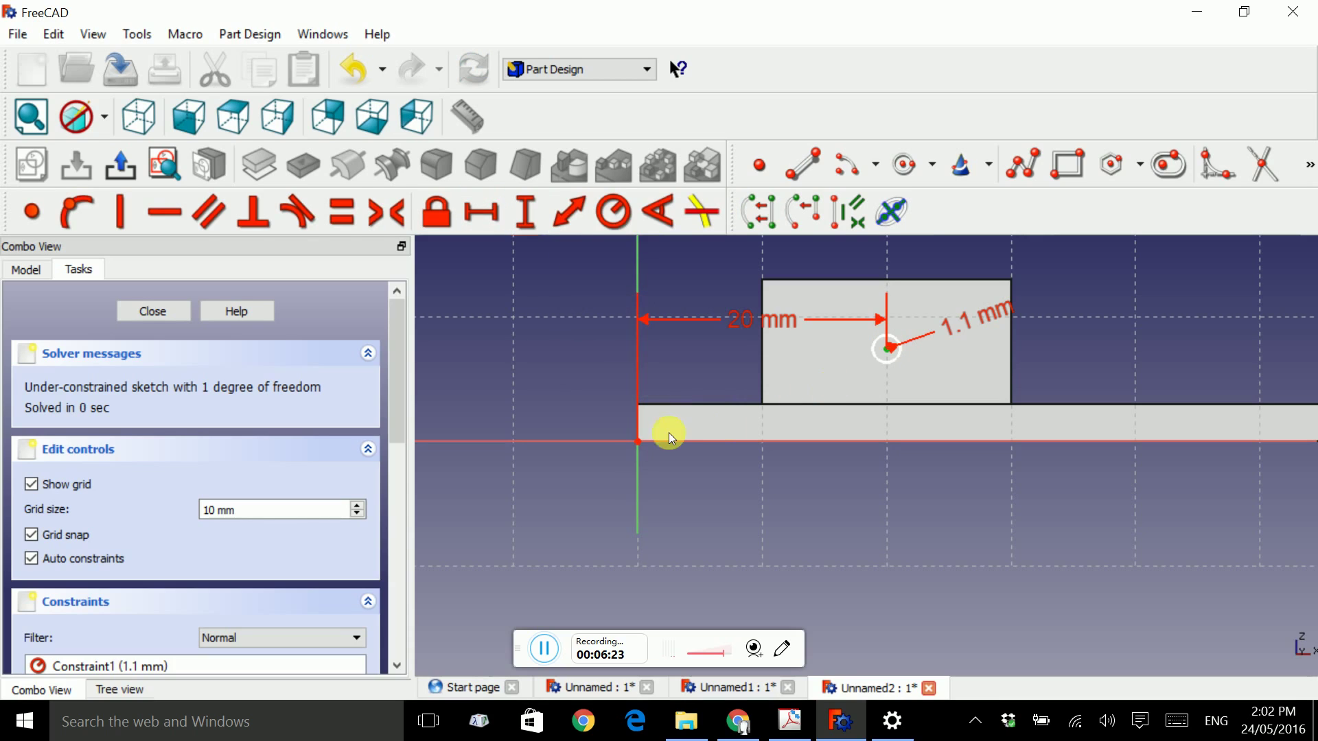
{"action": "left_click", "coordinate": [522, 214]}
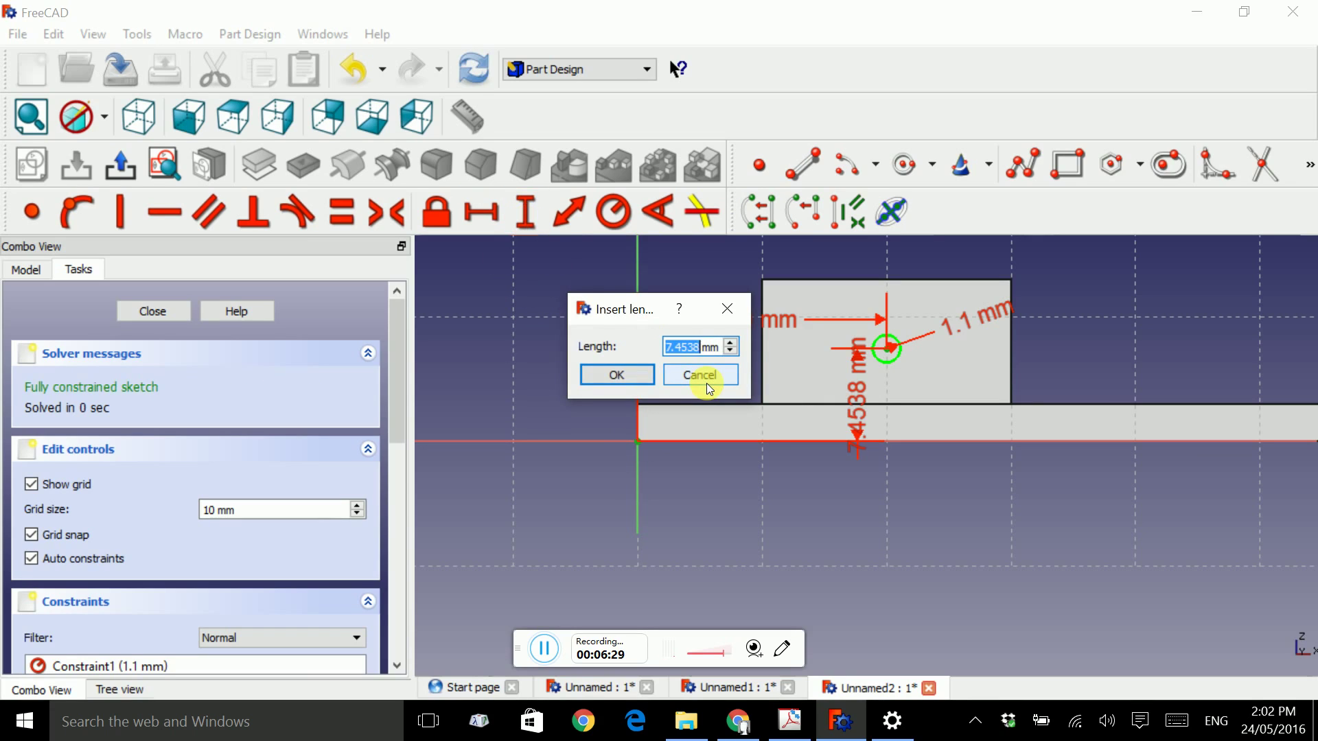
{"action": "type", "text": "8"}
{"action": "left_click", "coordinate": [630, 375]}
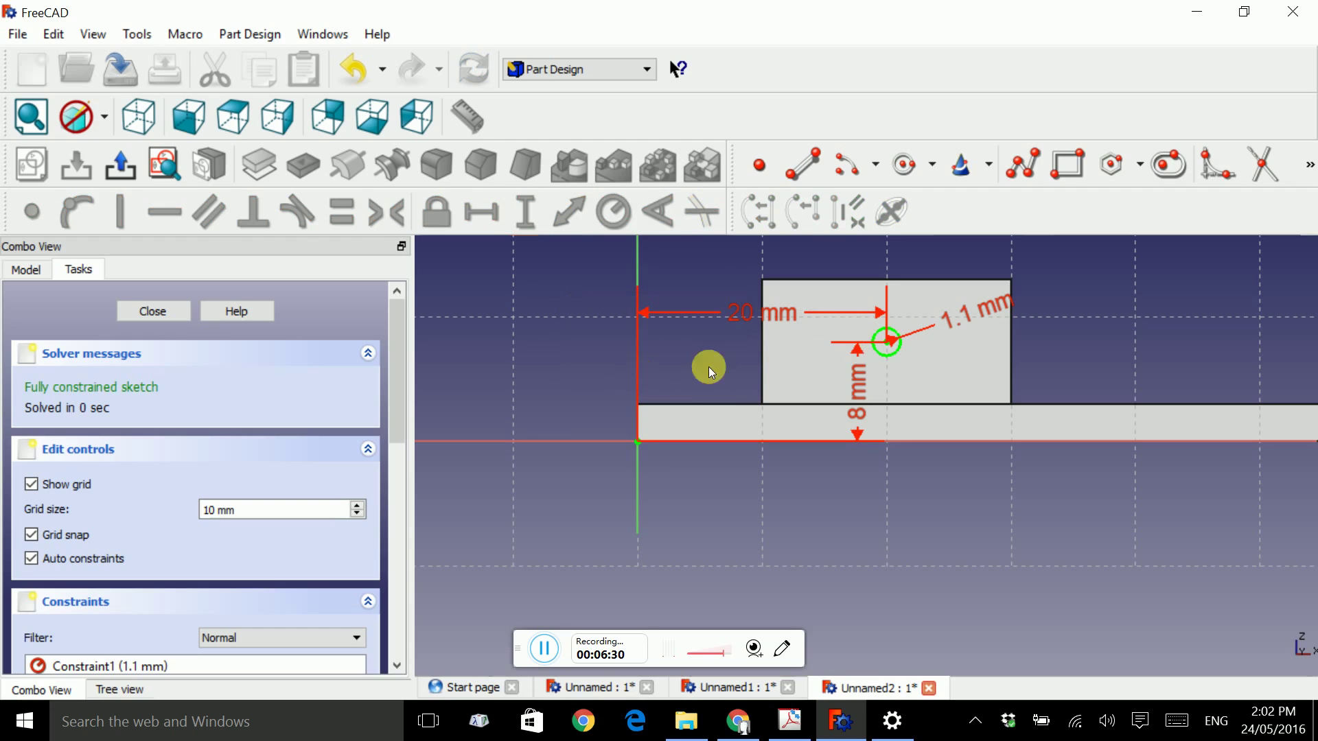
{"action": "left_click", "coordinate": [159, 311]}
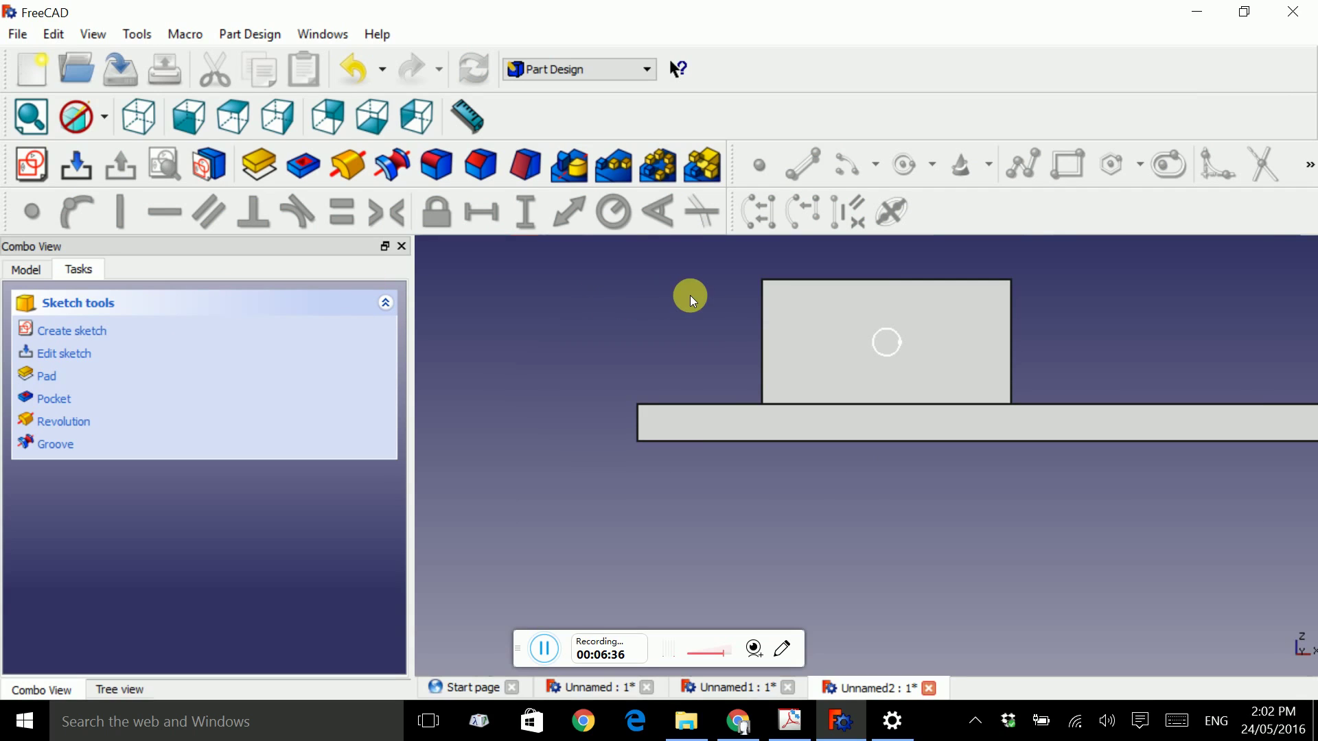
- Pocket the circle sketch with type Through all to cut the hole through the front and rear blocks
{"action": "scroll", "coordinate": [690, 295], "scroll_direction": "down", "scroll_amount": 5}
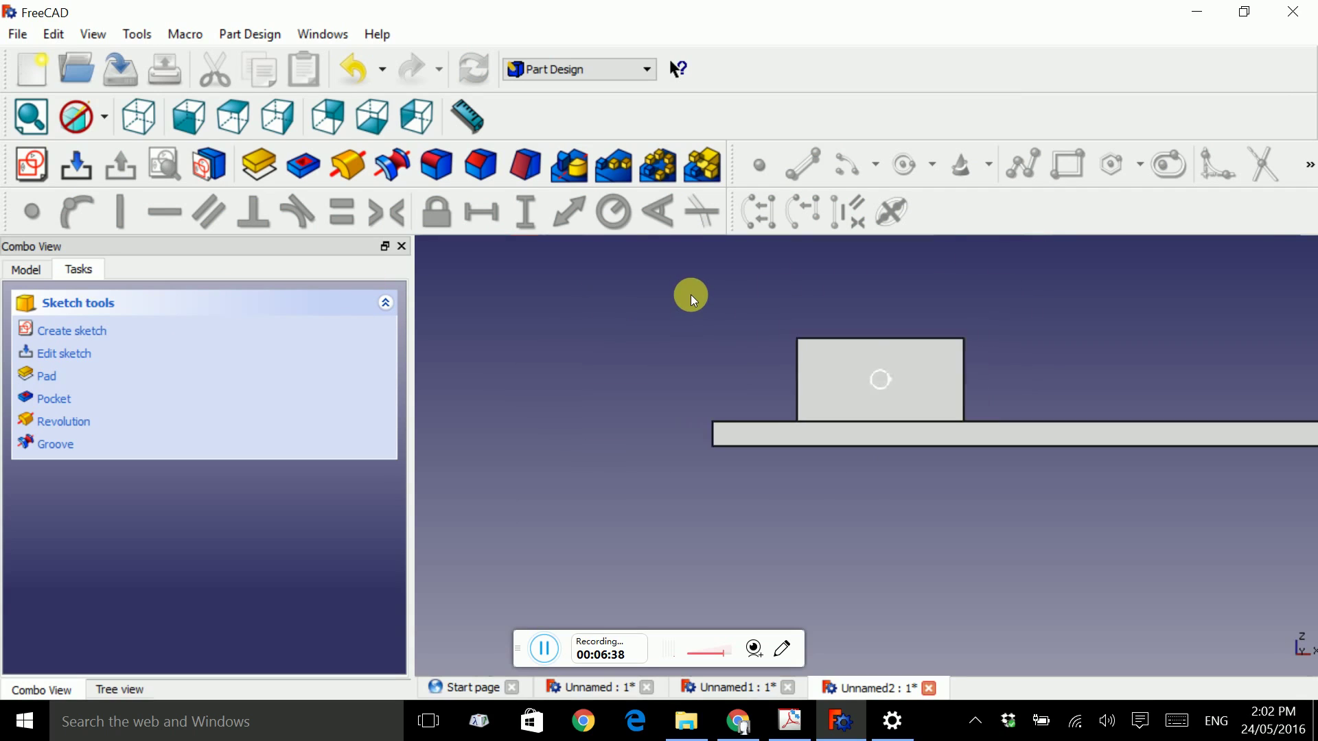
{"action": "scroll", "coordinate": [690, 294], "scroll_direction": "down", "scroll_amount": 1}
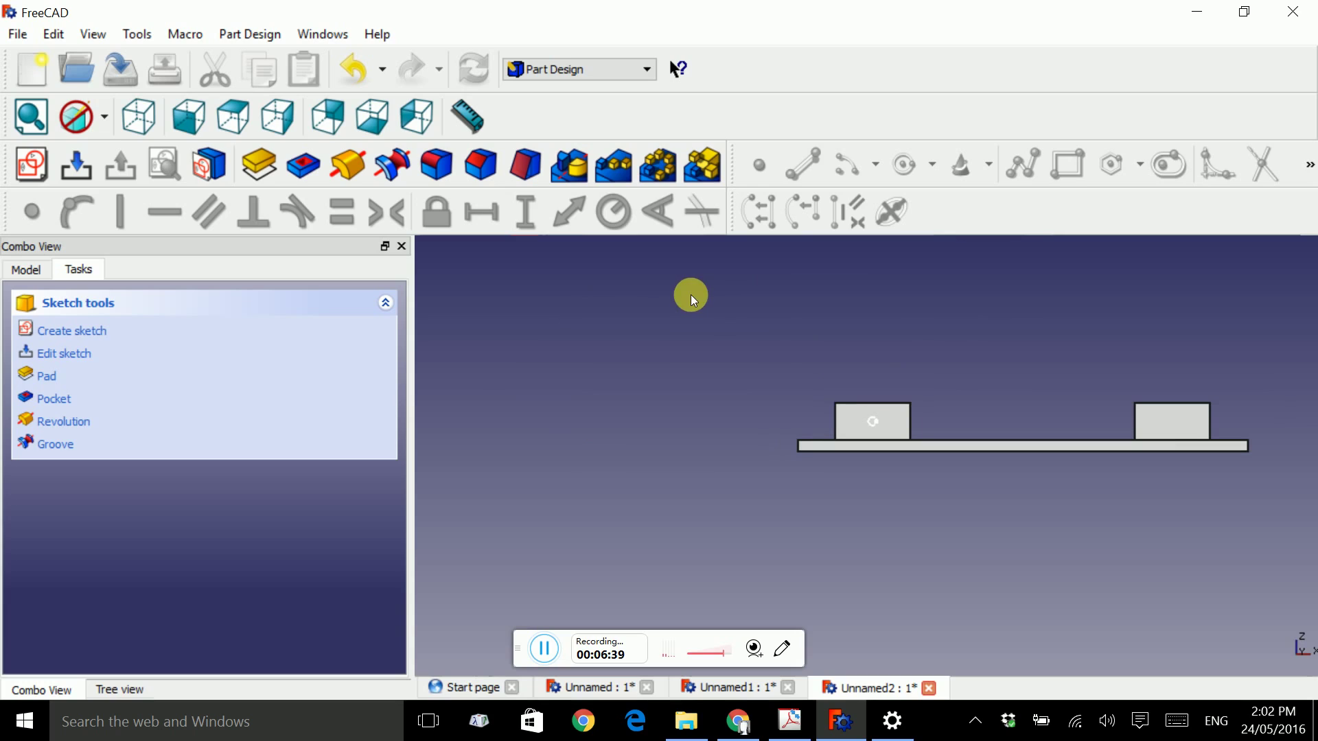
{"action": "left_click", "coordinate": [300, 167]}
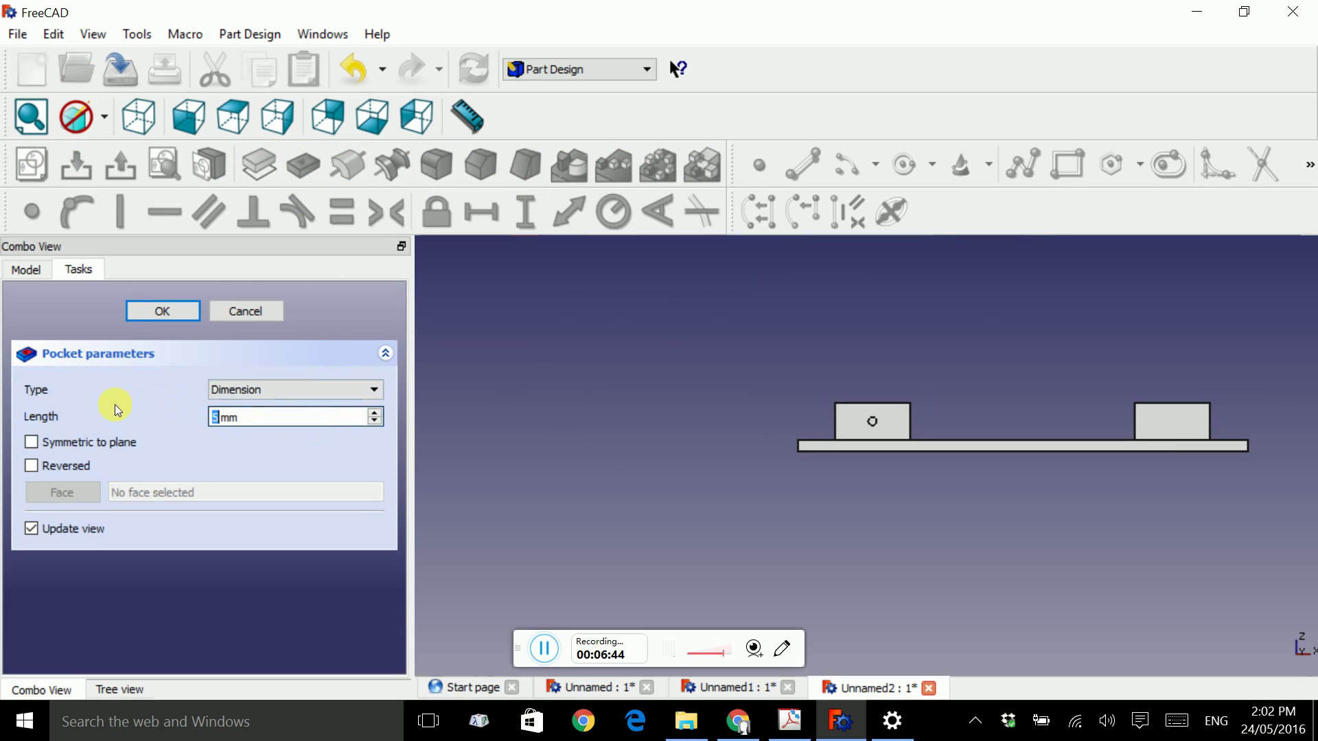
{"action": "left_click", "coordinate": [271, 390]}
{"action": "left_click", "coordinate": [276, 416]}
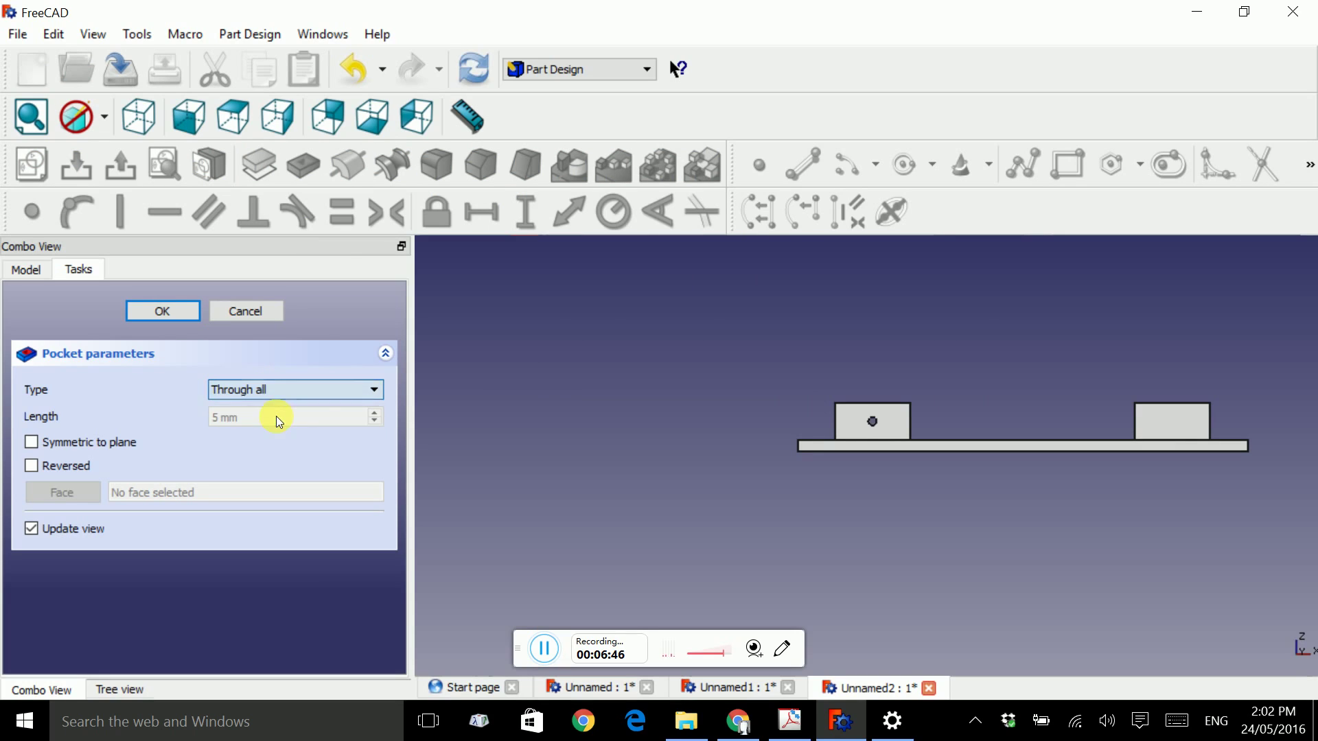
{"action": "left_click", "coordinate": [182, 311]}
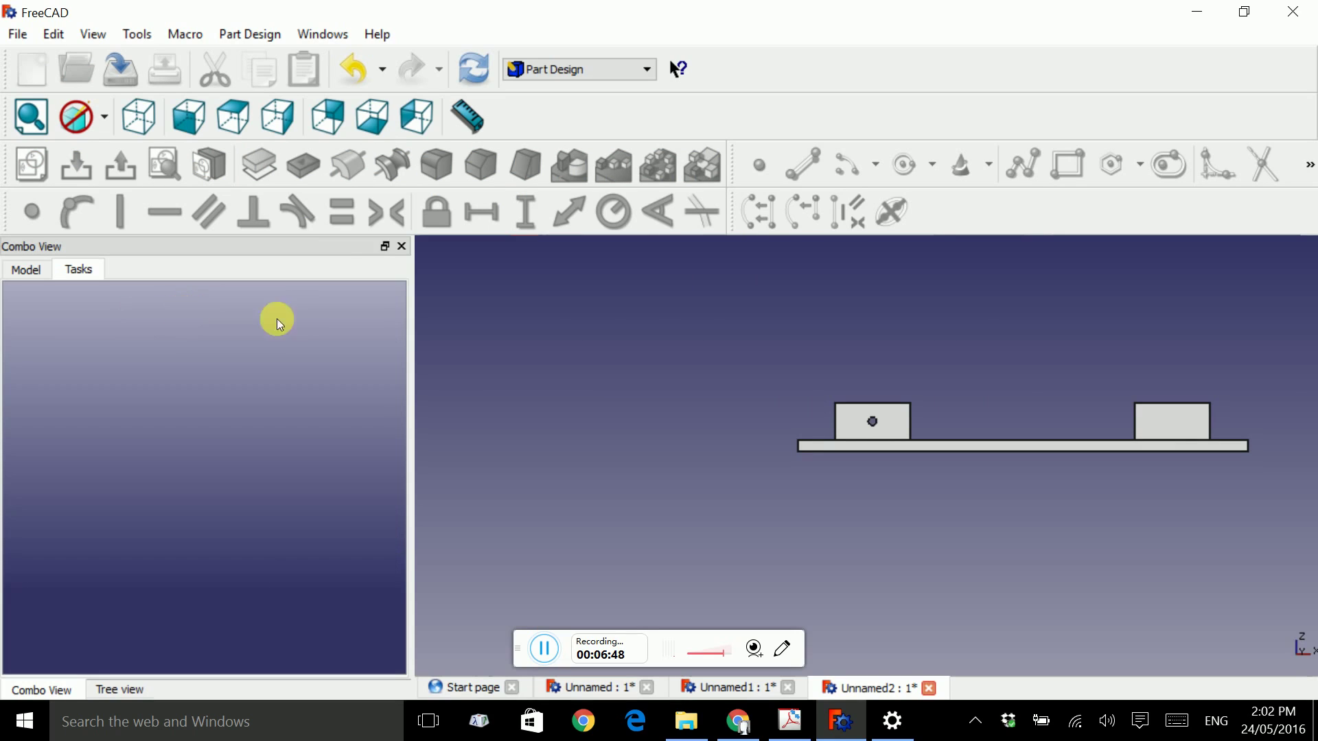
- Start a linear pattern of the hole's pocket along the horizontal sketch axis with length 80 mm and 2 occurrences
{"action": "left_click", "coordinate": [159, 127]}
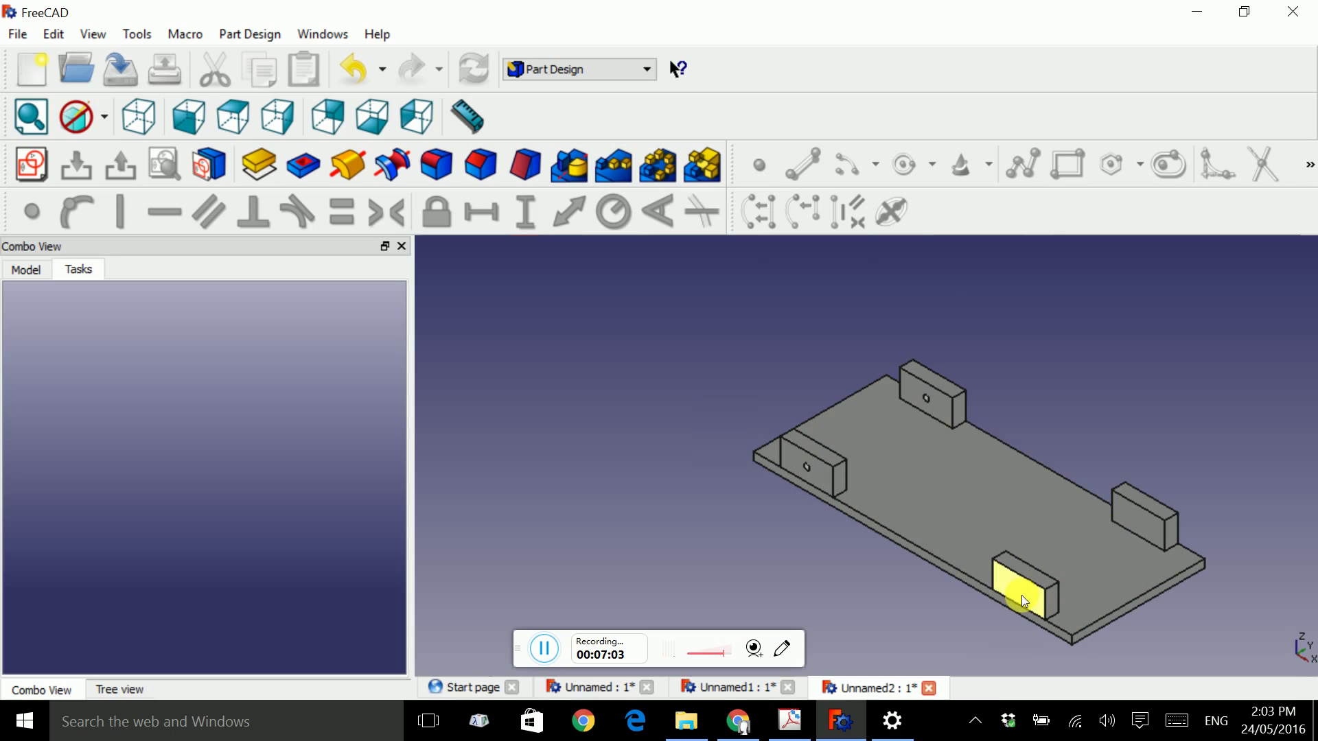
{"action": "left_click", "coordinate": [622, 171]}
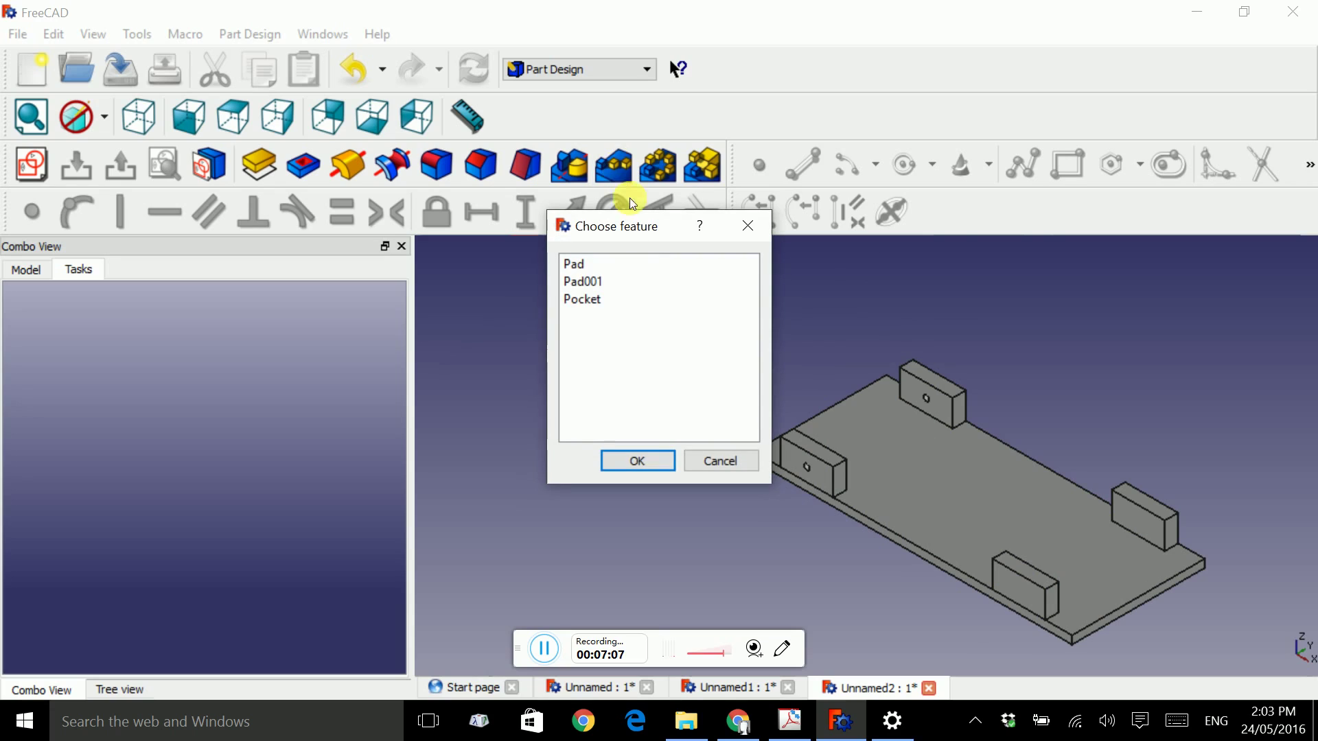
{"action": "left_click", "coordinate": [607, 299]}
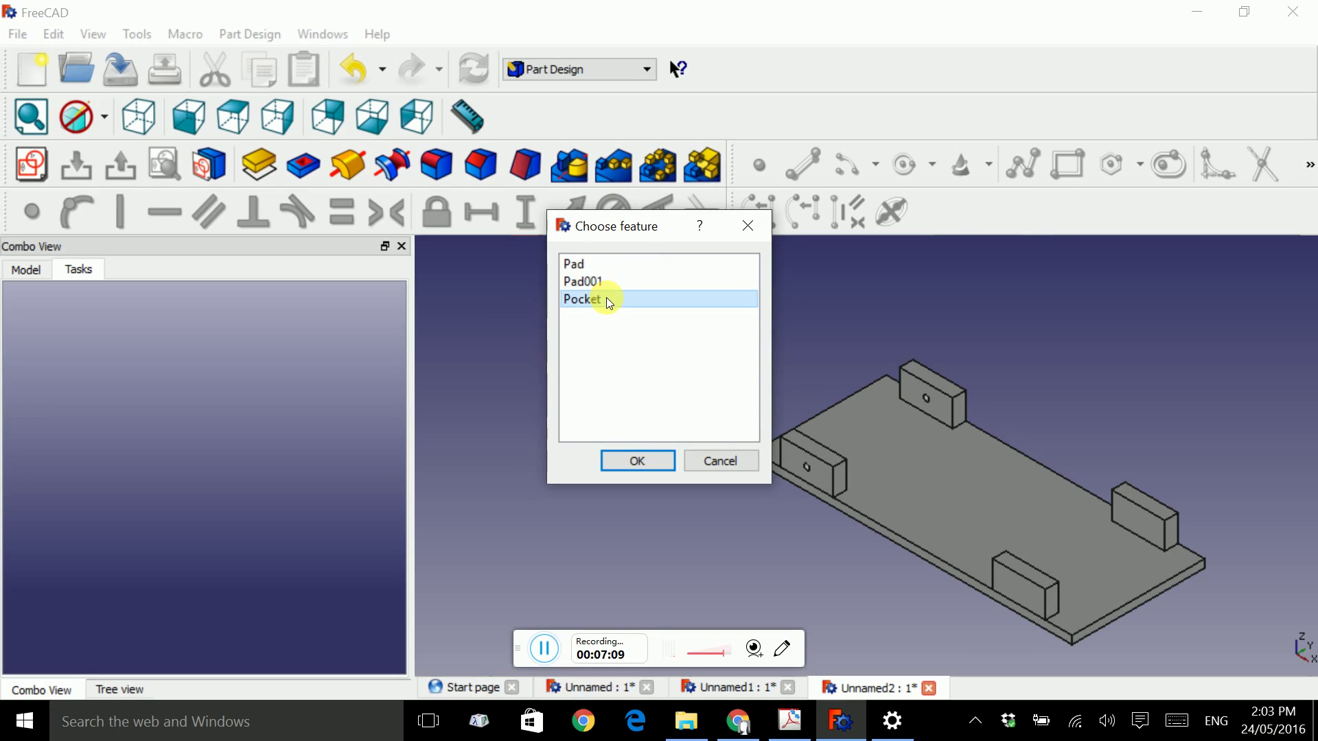
{"action": "left_click", "coordinate": [653, 469]}
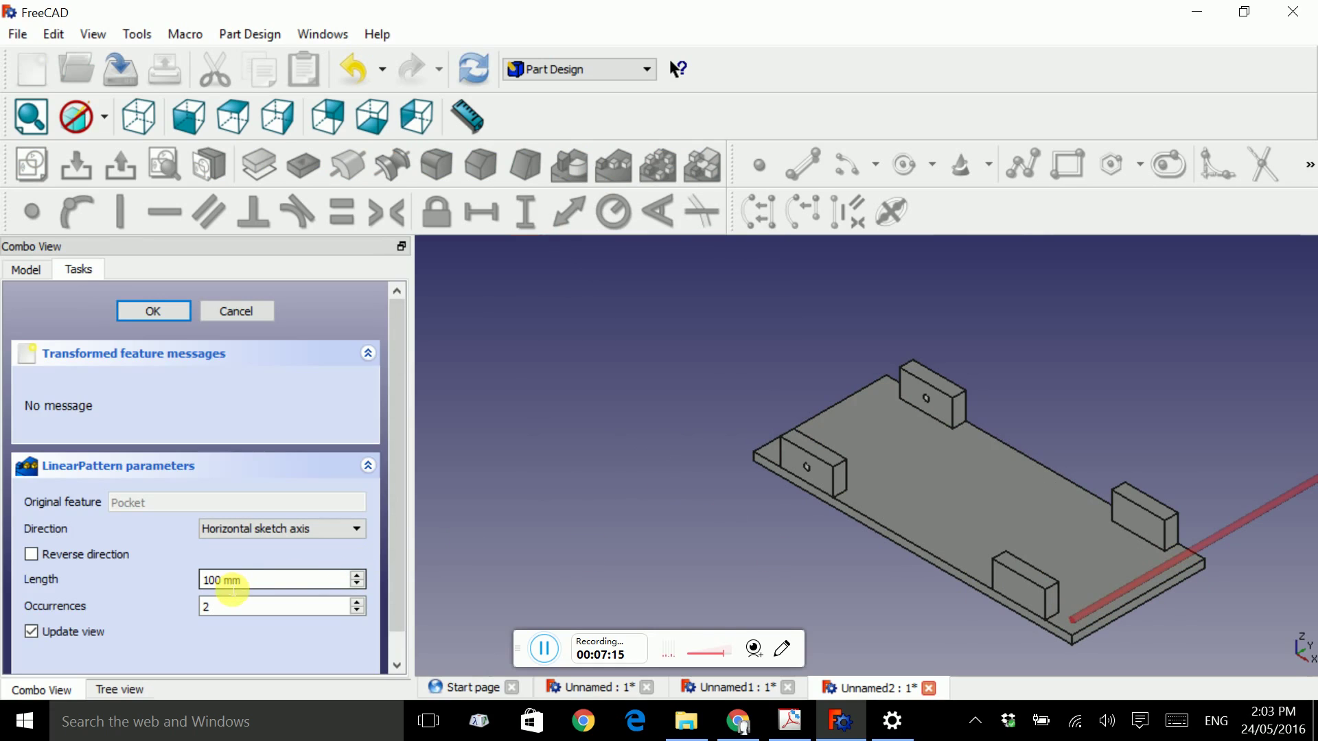
{"action": "left_click_drag", "start_coordinate": [216, 583], "coordinate": [187, 583]}
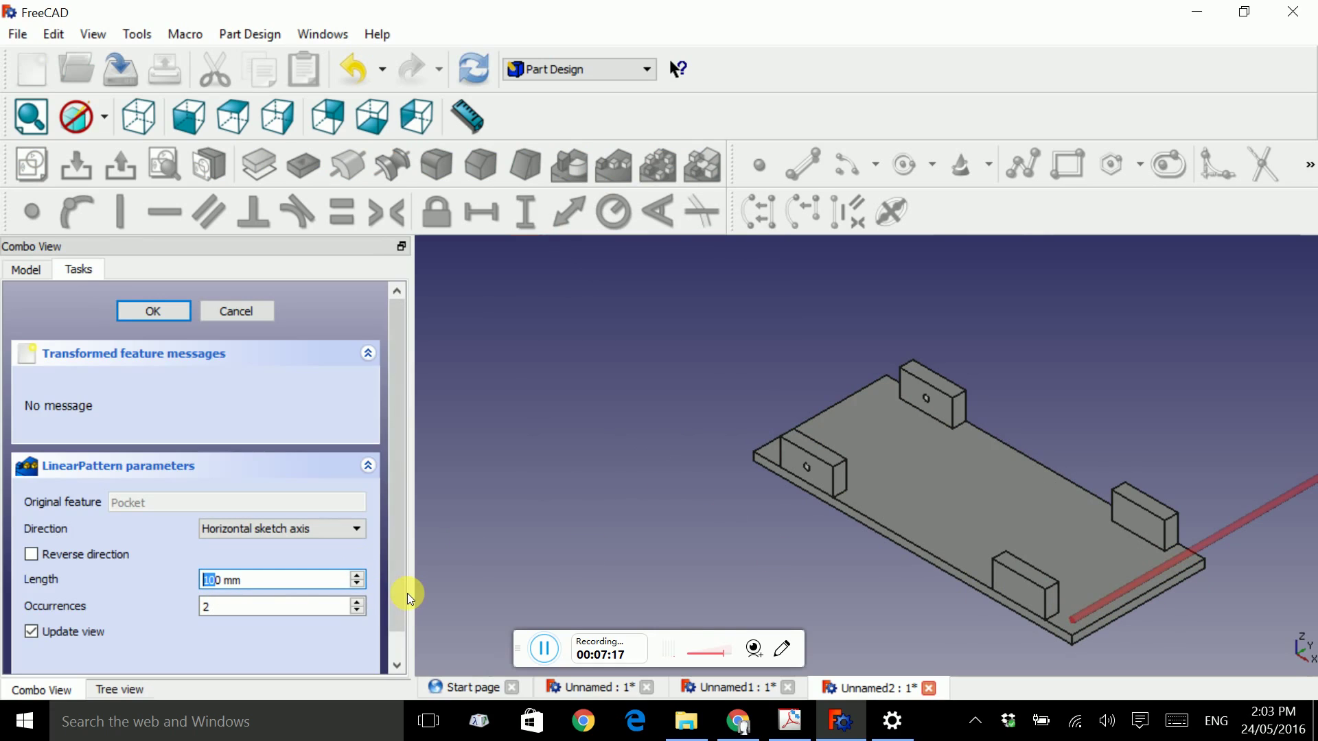
{"action": "type", "text": "8"}
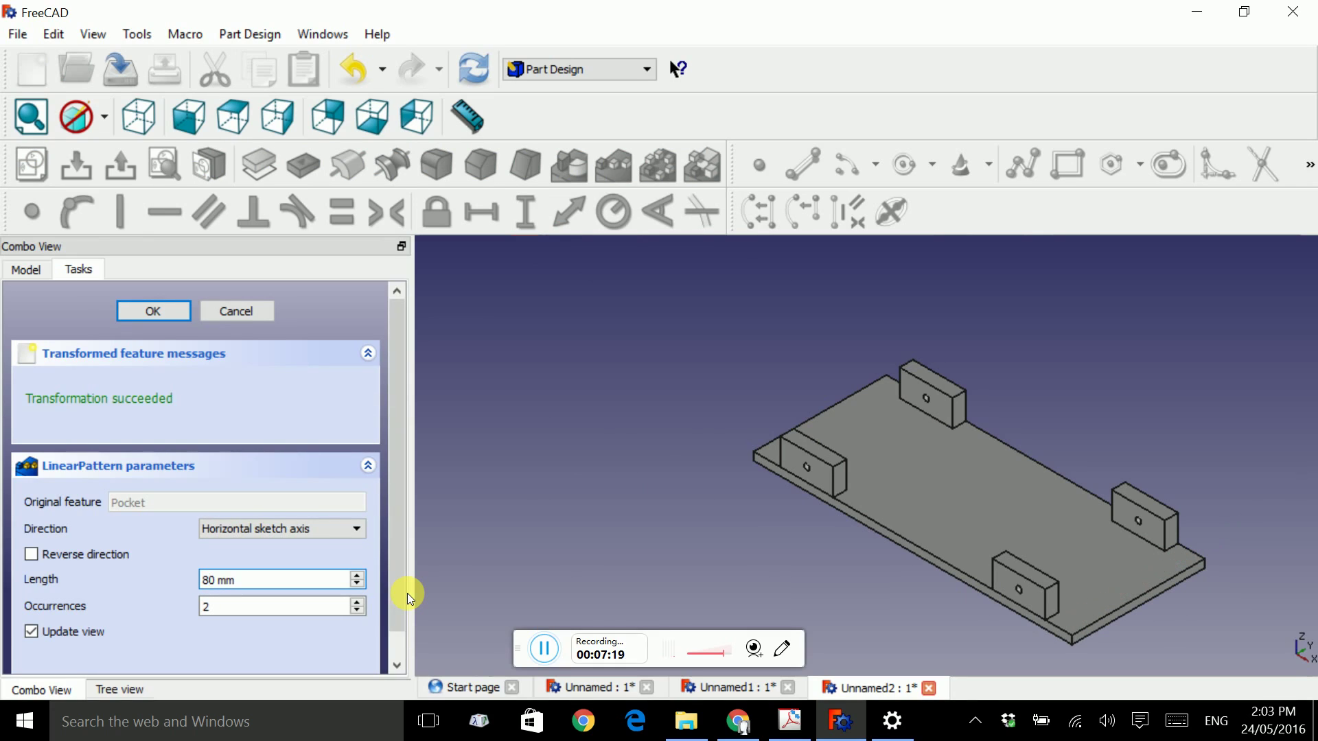
- Set the pattern direction to the horizontal sketch axis again and finish the linear pattern of the pocket
{"action": "scroll", "coordinate": [345, 508], "scroll_direction": "down", "scroll_amount": 3}
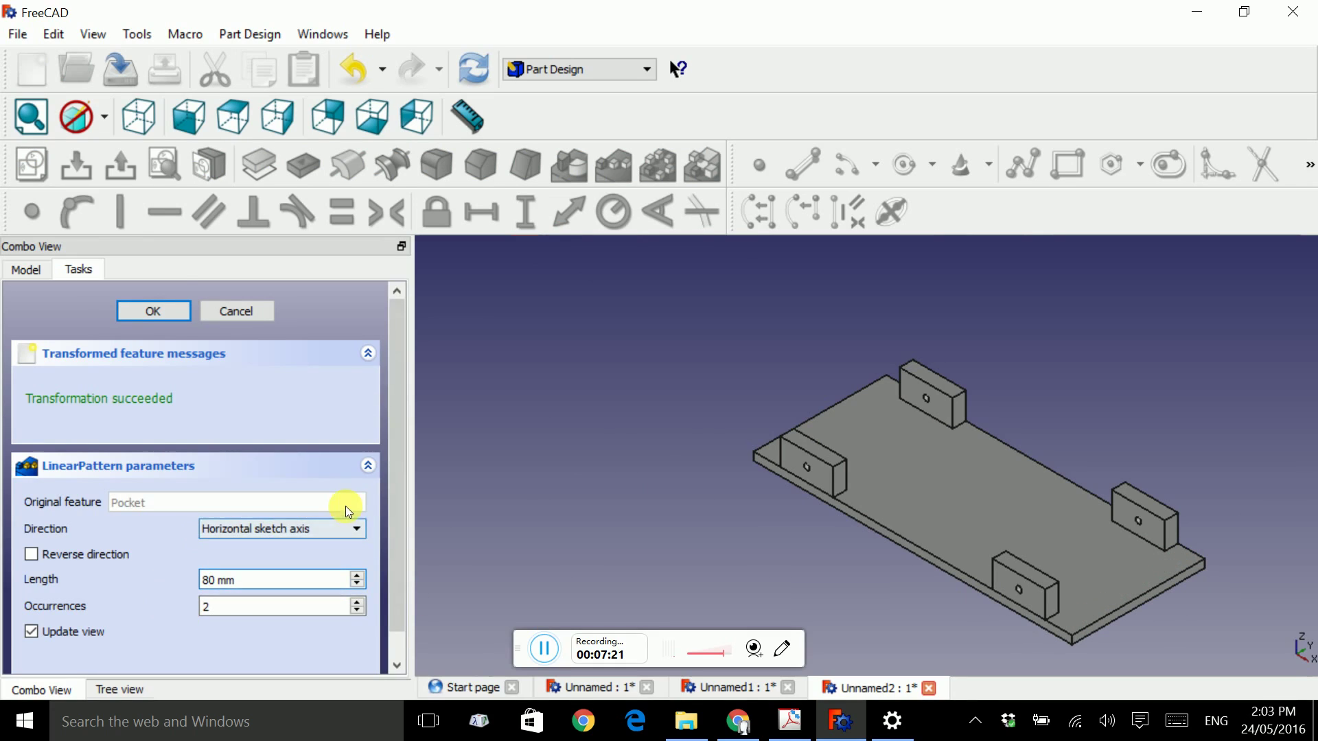
{"action": "scroll", "coordinate": [179, 480], "scroll_direction": "up", "scroll_amount": 2}
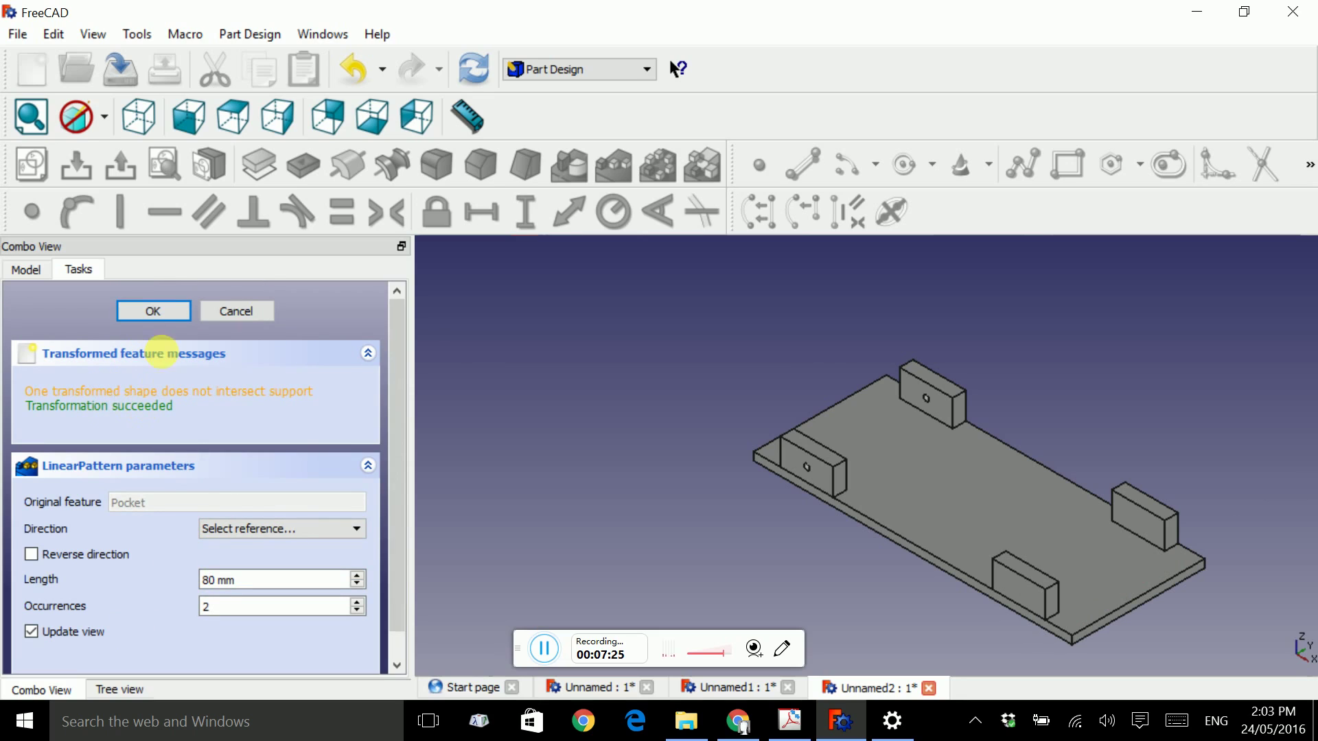
{"action": "left_click", "coordinate": [171, 311]}
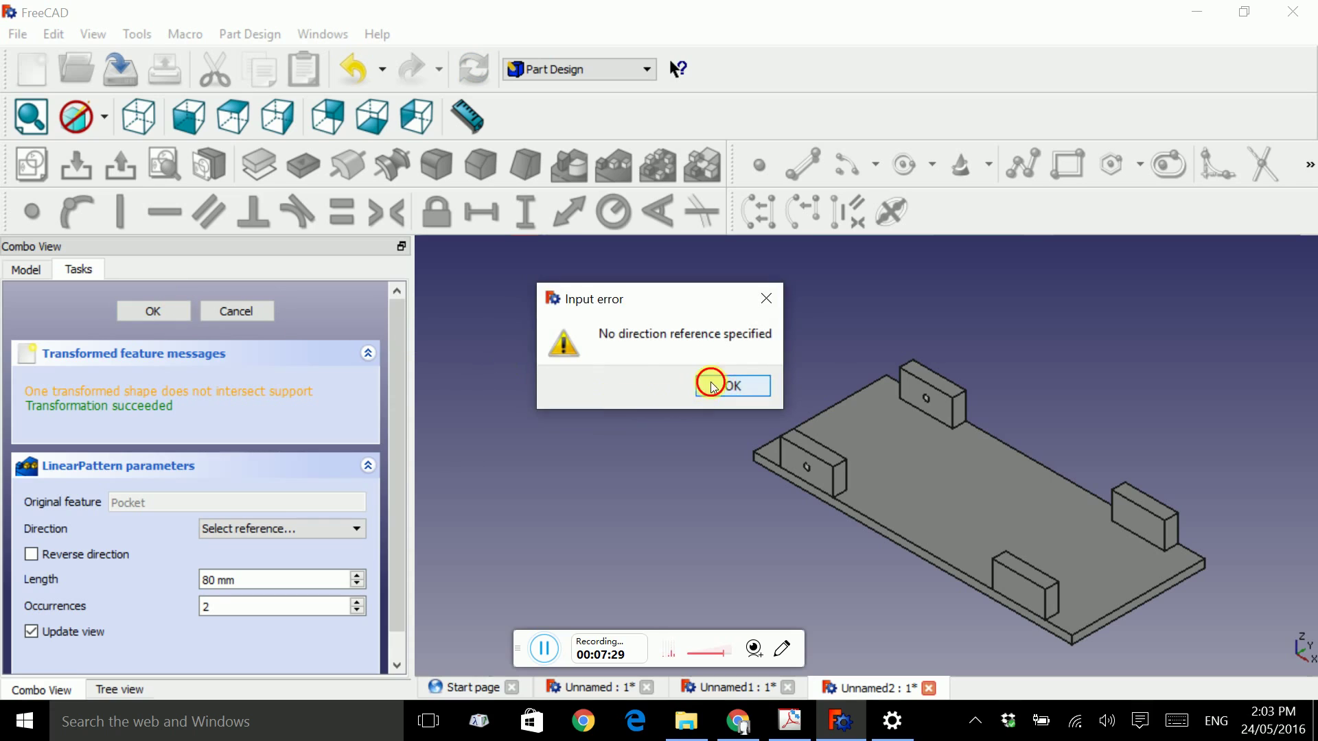
{"action": "left_click", "coordinate": [733, 386]}
{"action": "left_click", "coordinate": [298, 528]}
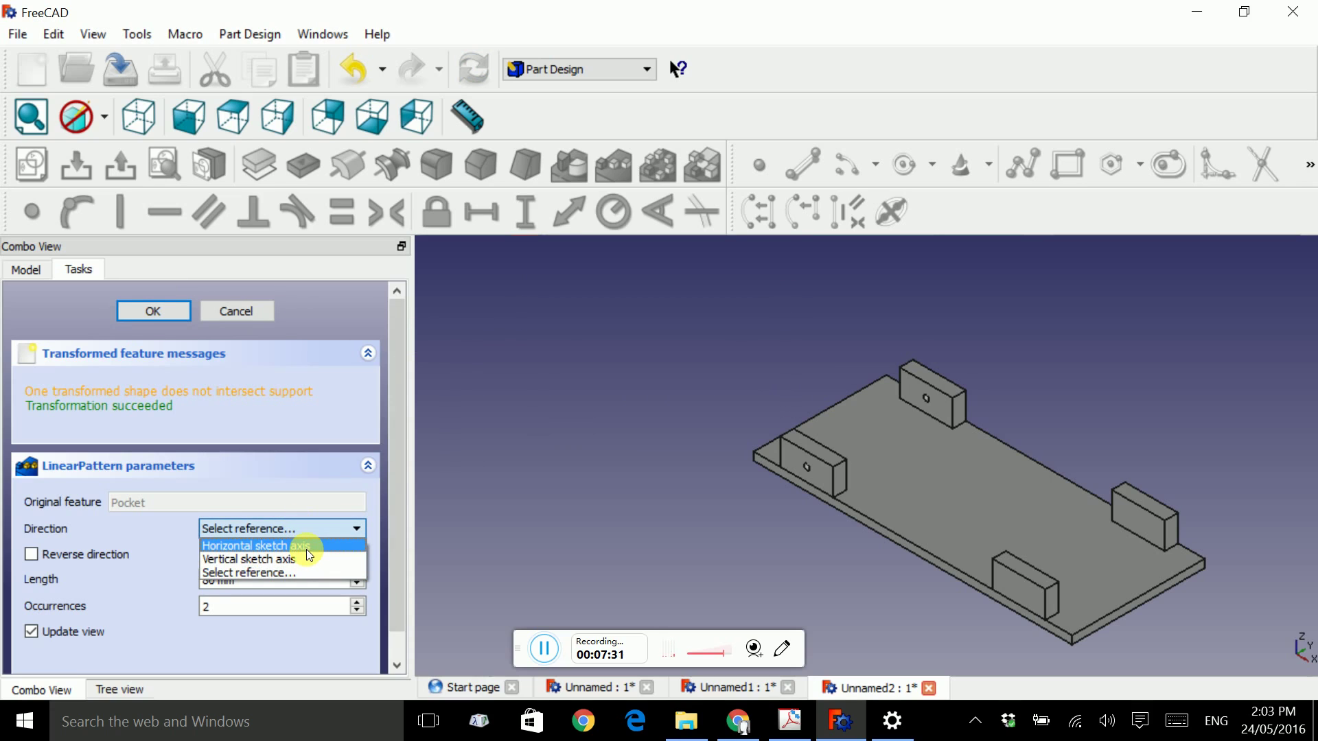
{"action": "left_click", "coordinate": [306, 547]}
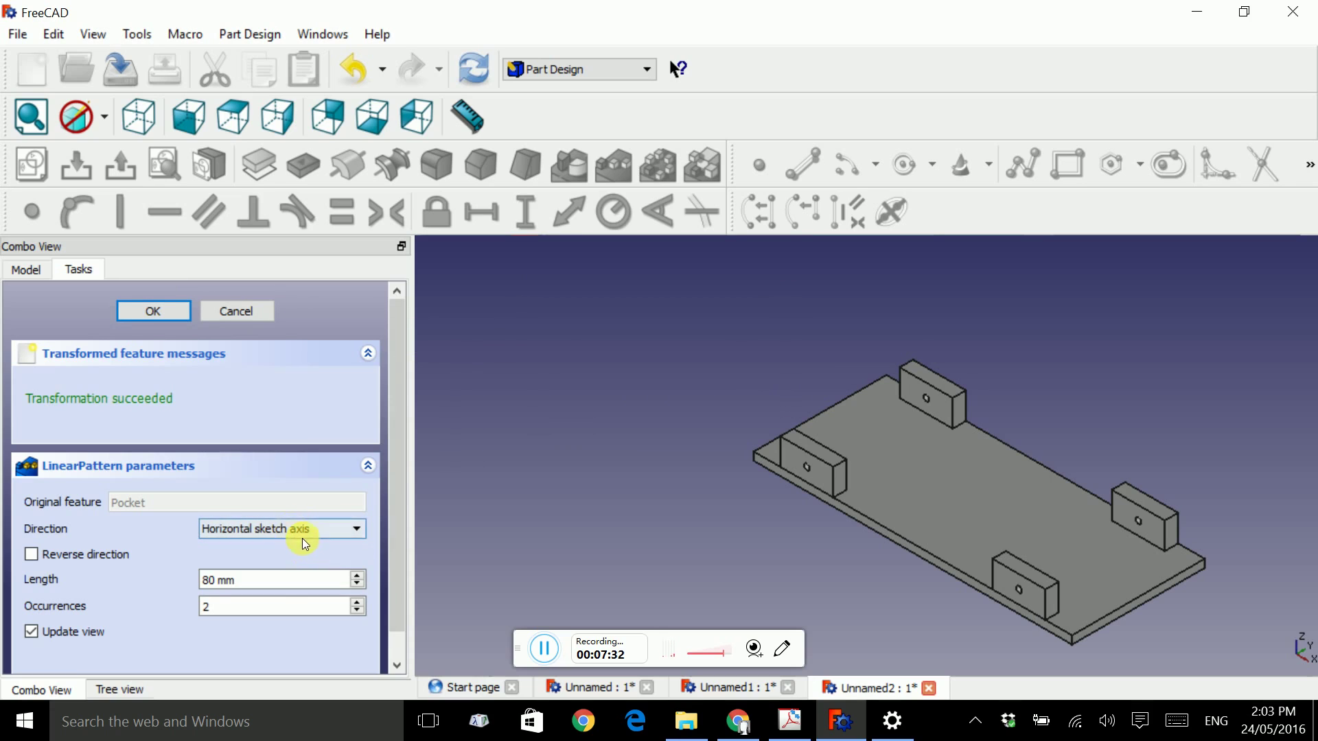
{"action": "left_click", "coordinate": [148, 309]}
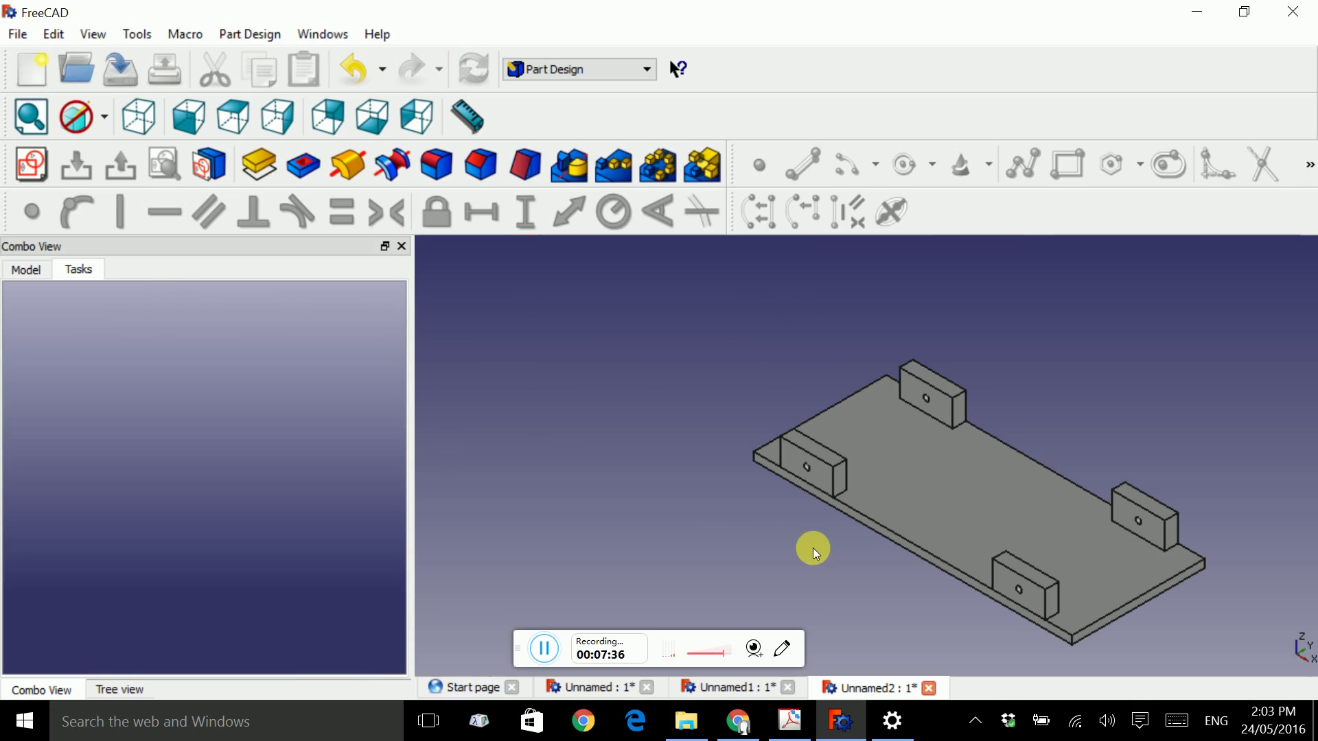
- Create a sketch on the plate's upper face and draw an upright rectangle about 10 × 20 mm near its middle
{"action": "middle_click_drag", "start_coordinate": [809, 544], "coordinate": [702, 504]}
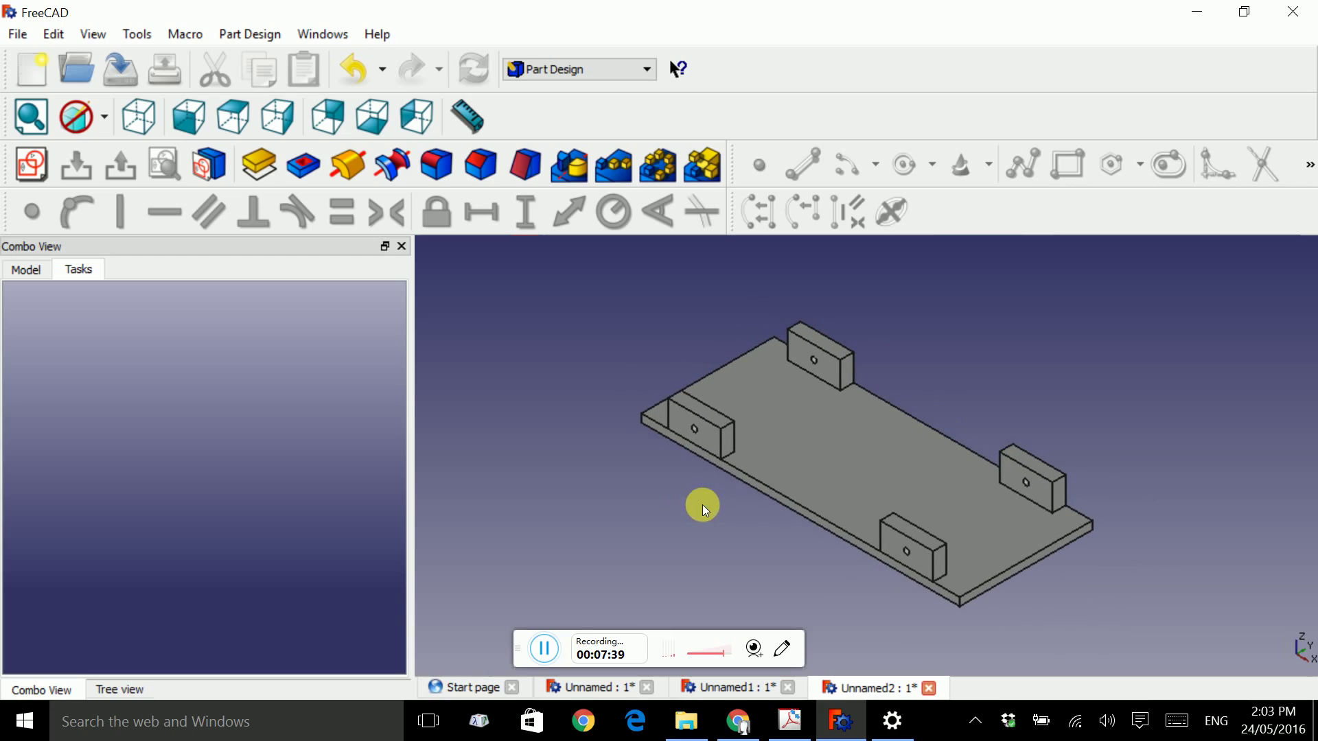
{"action": "left_click", "coordinate": [813, 442]}
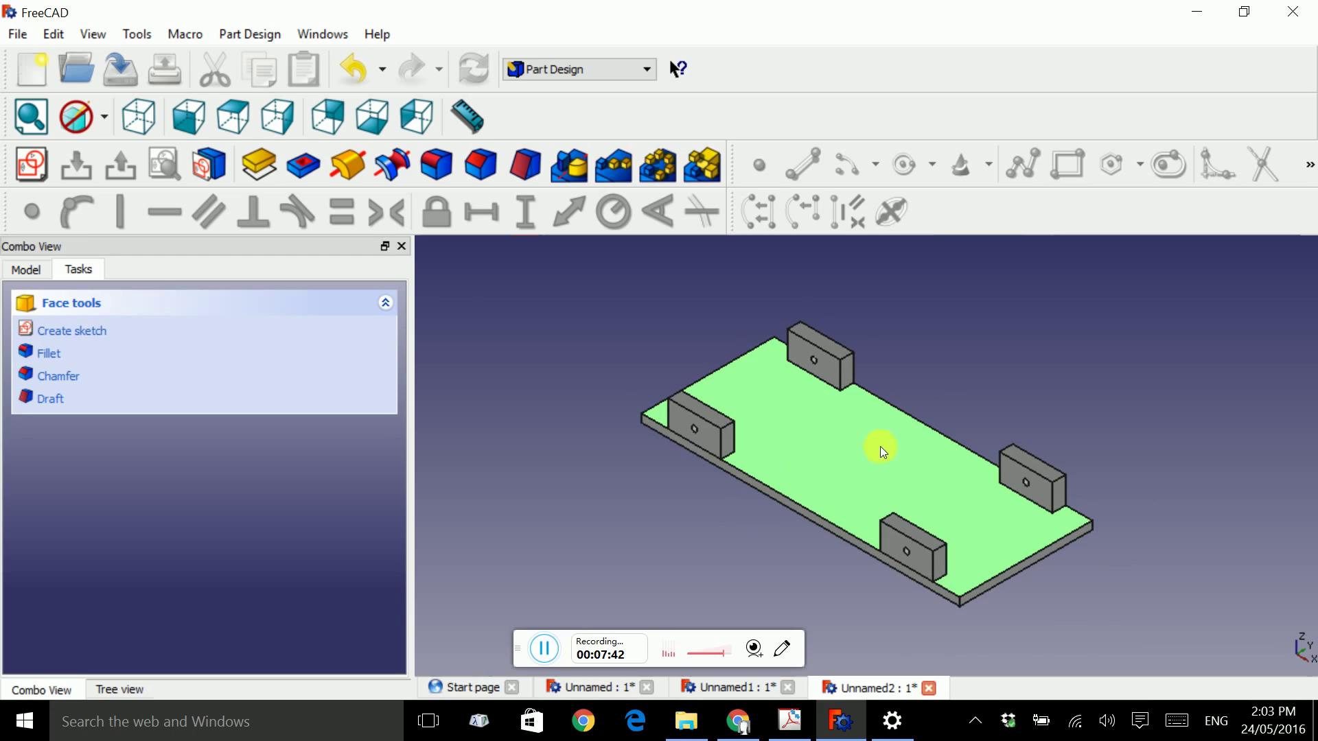
{"action": "left_click", "coordinate": [99, 335]}
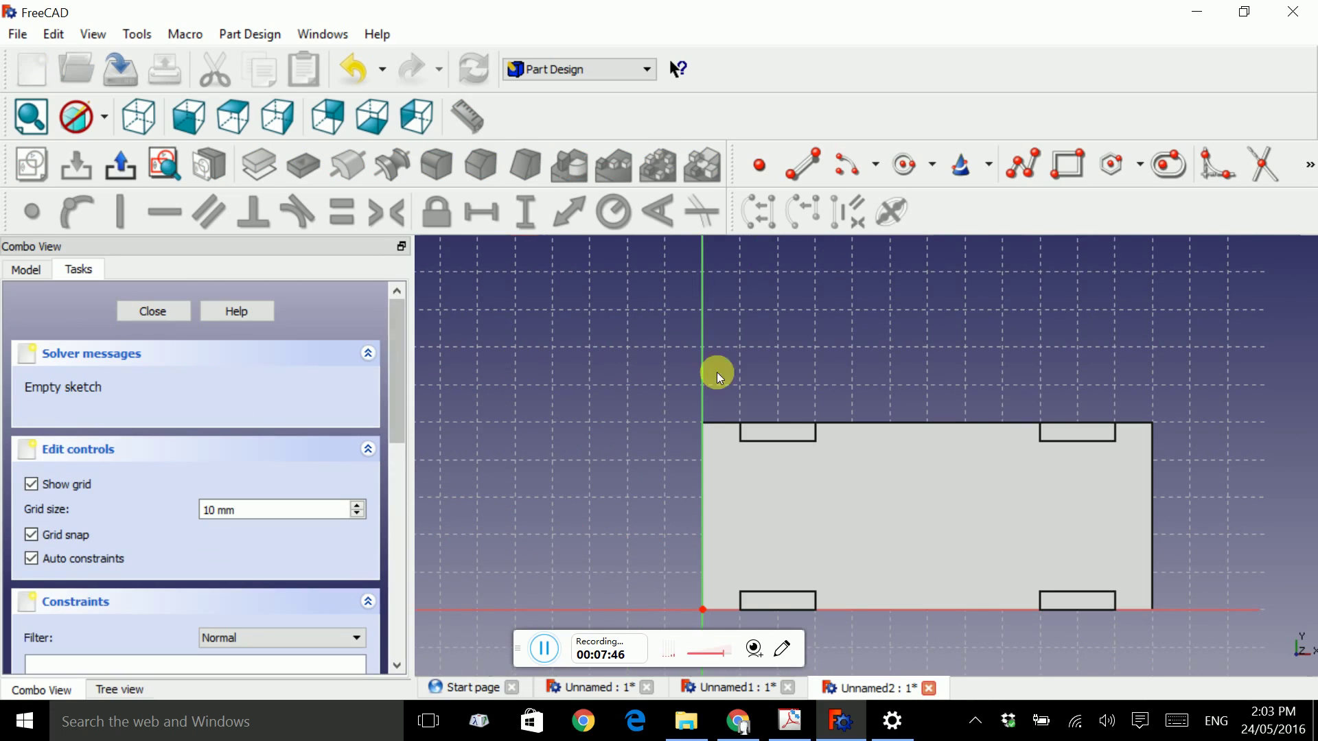
{"action": "left_click", "coordinate": [1069, 171]}
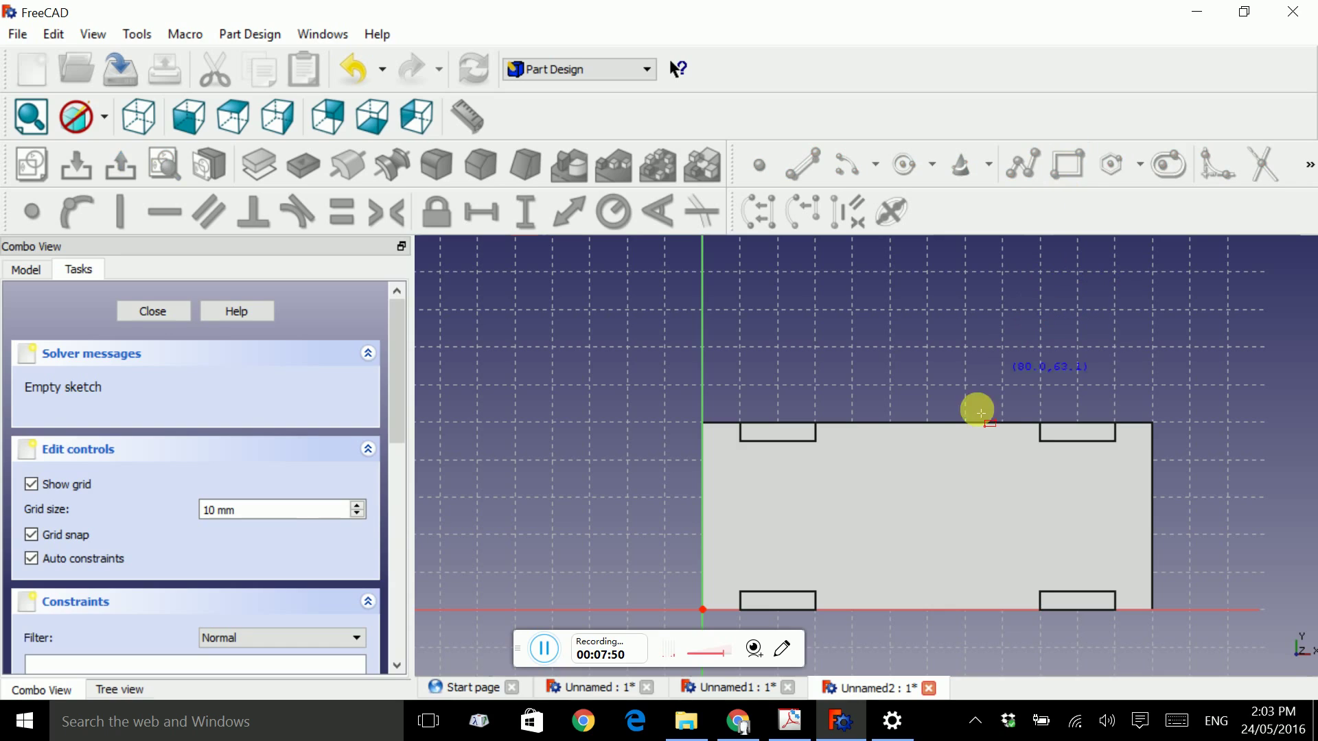
{"action": "left_click", "coordinate": [912, 478]}
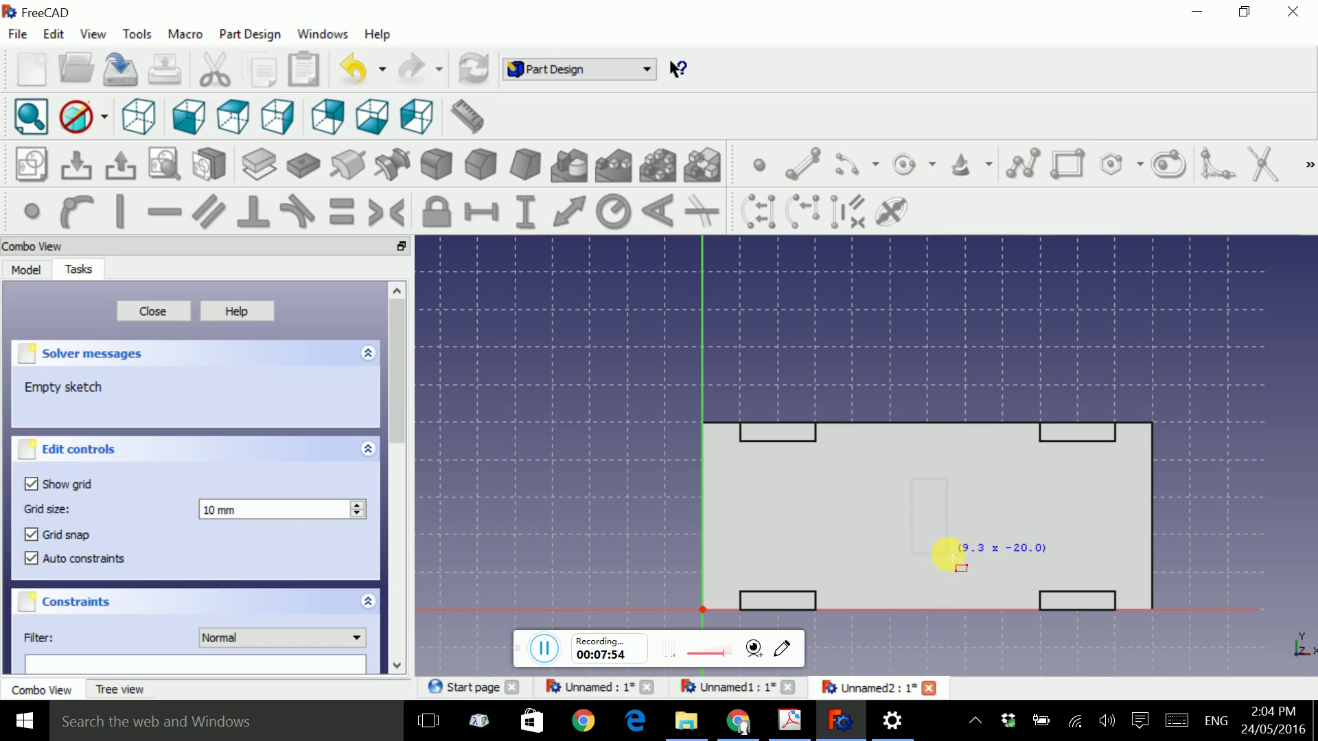
{"action": "left_click", "coordinate": [947, 555]}
- Constrain the rectangle's vertical side to 20 mm and its horizontal side to 5 mm
{"action": "middle_click_drag", "start_coordinate": [924, 366], "coordinate": [833, 277]}
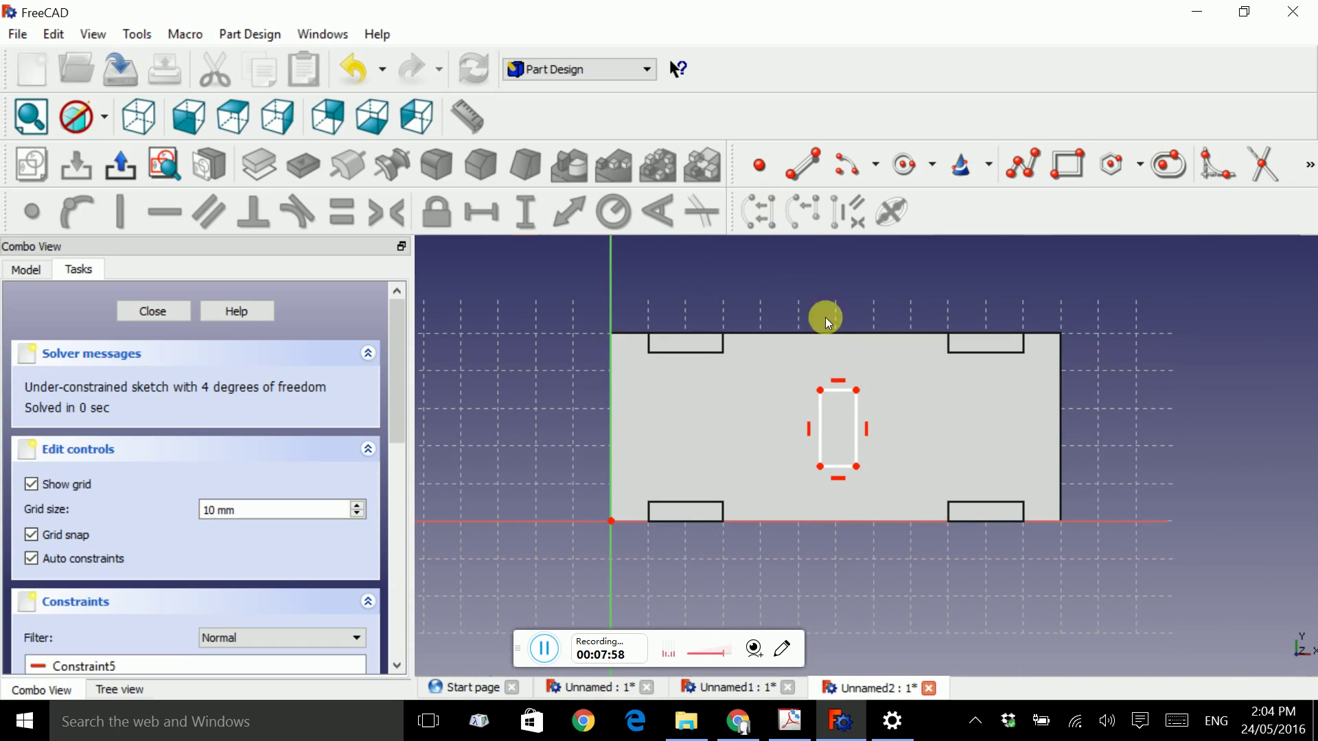
{"action": "left_click", "coordinate": [821, 409]}
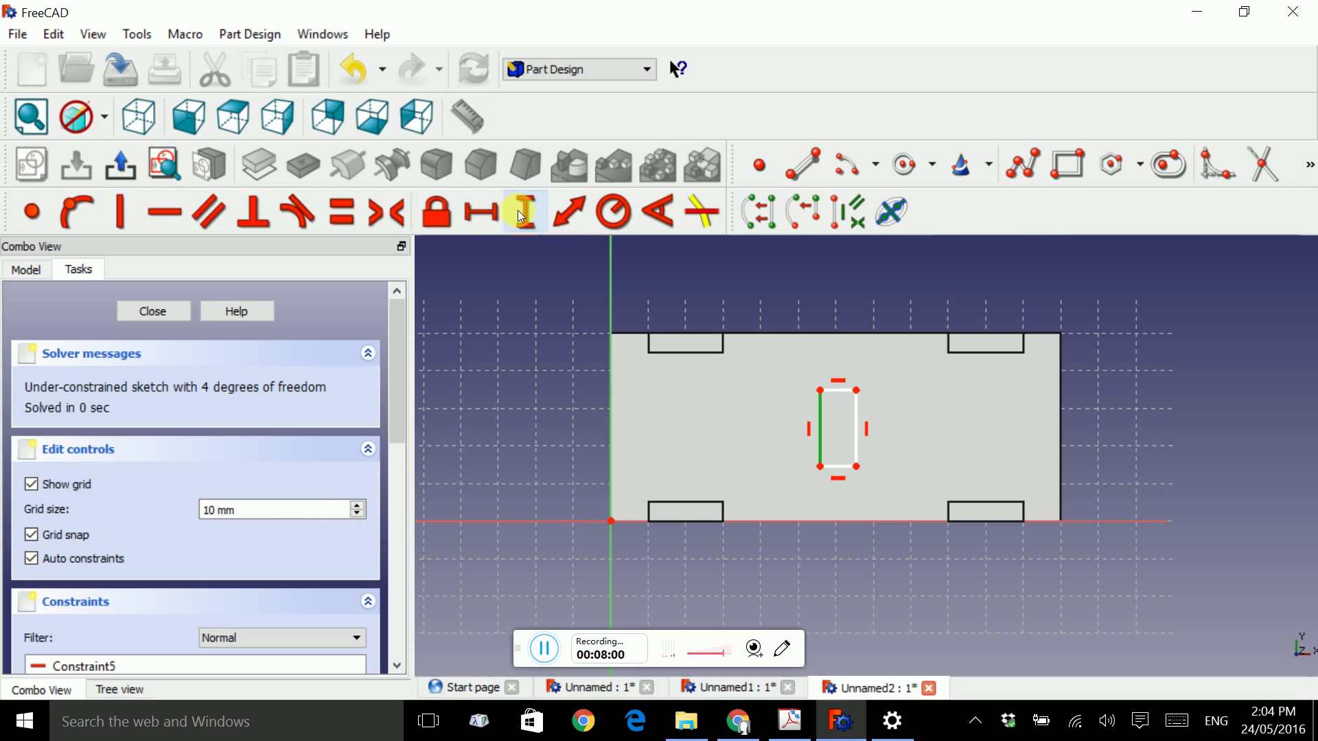
{"action": "left_click", "coordinate": [523, 212]}
{"action": "type", "text": "20mm"}
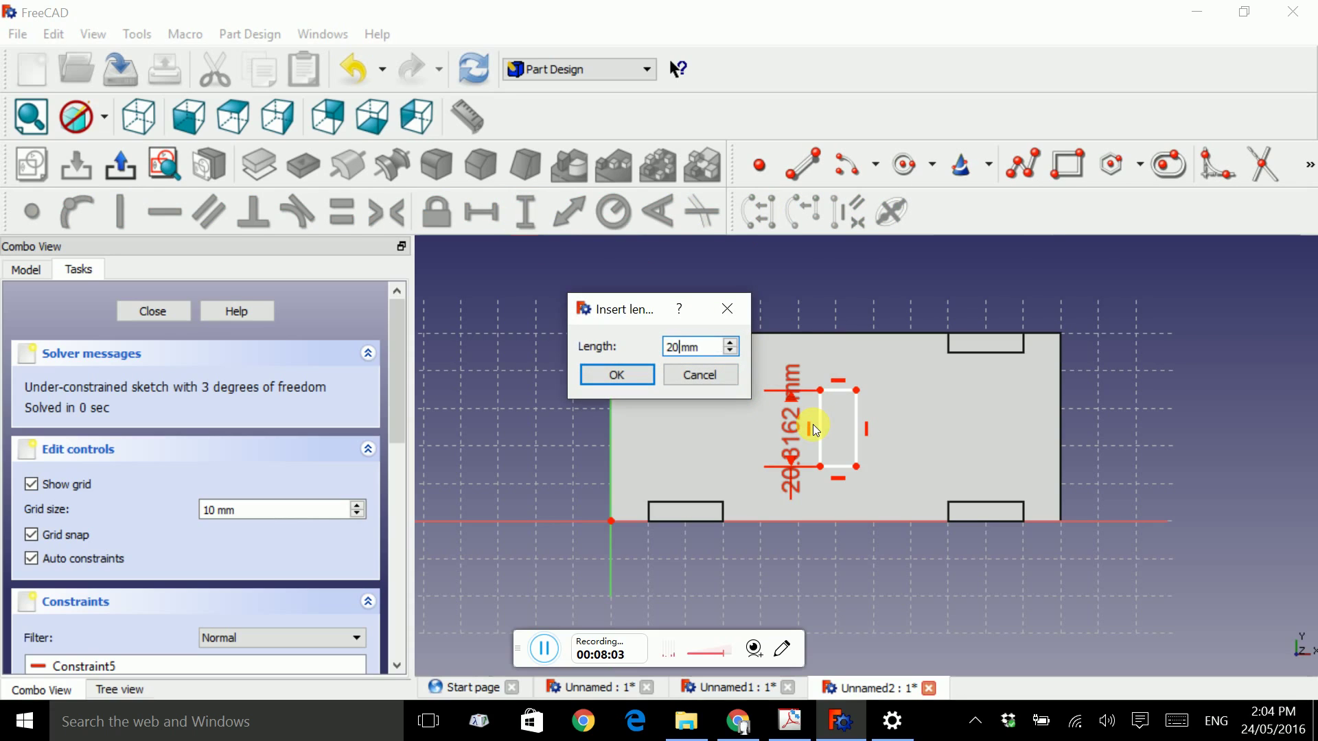
{"action": "key", "text": "Return"}
{"action": "left_click", "coordinate": [847, 393]}
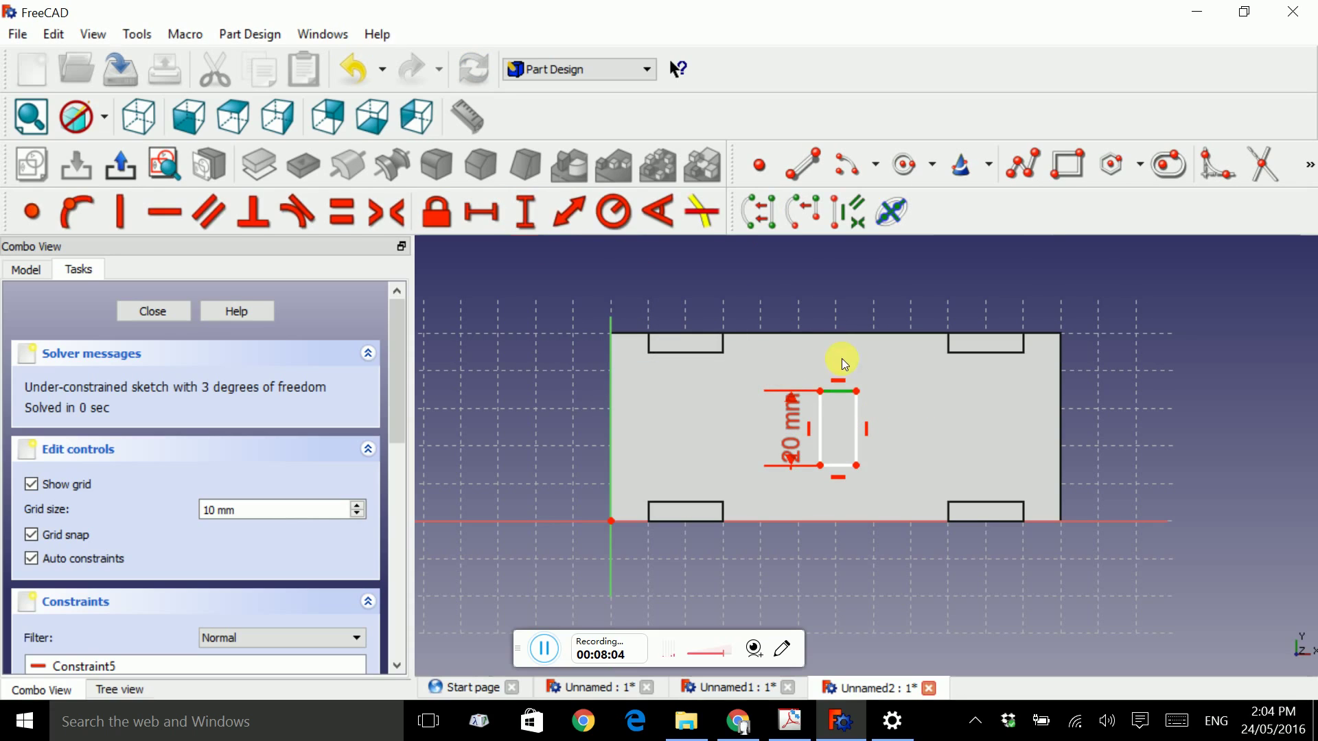
{"action": "left_click", "coordinate": [483, 212]}
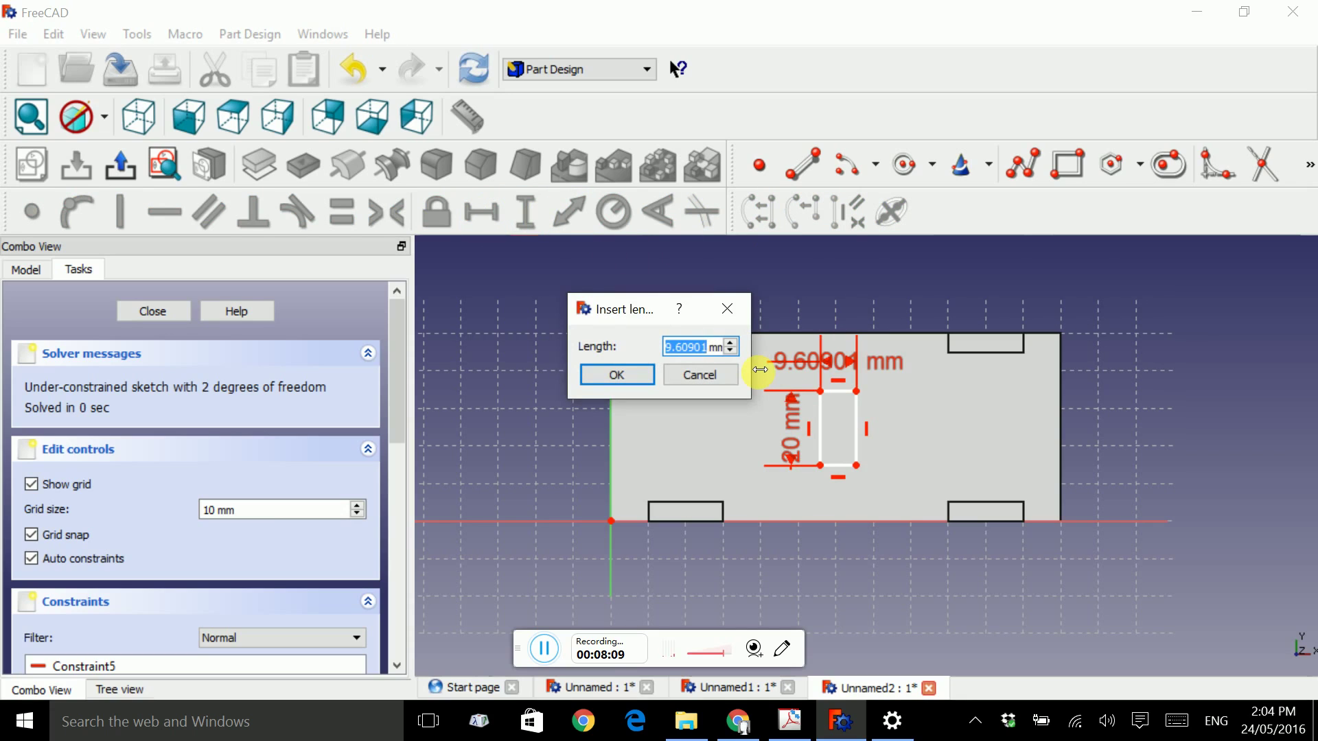
{"action": "type", "text": "5"}
{"action": "left_click", "coordinate": [621, 375]}
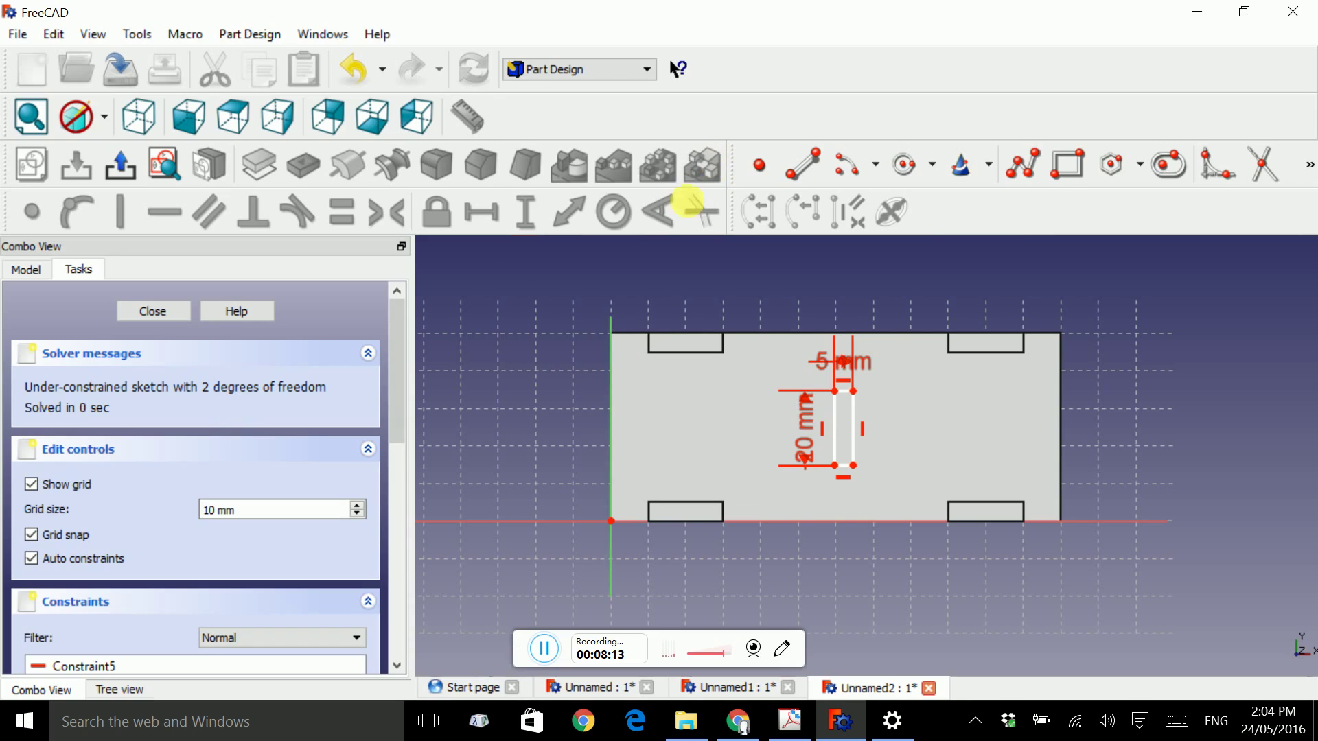
- Constrain the horizontal distance between the sketch origin and the rectangle's lower-left corner to 55 mm
{"action": "left_click", "coordinate": [835, 465]}
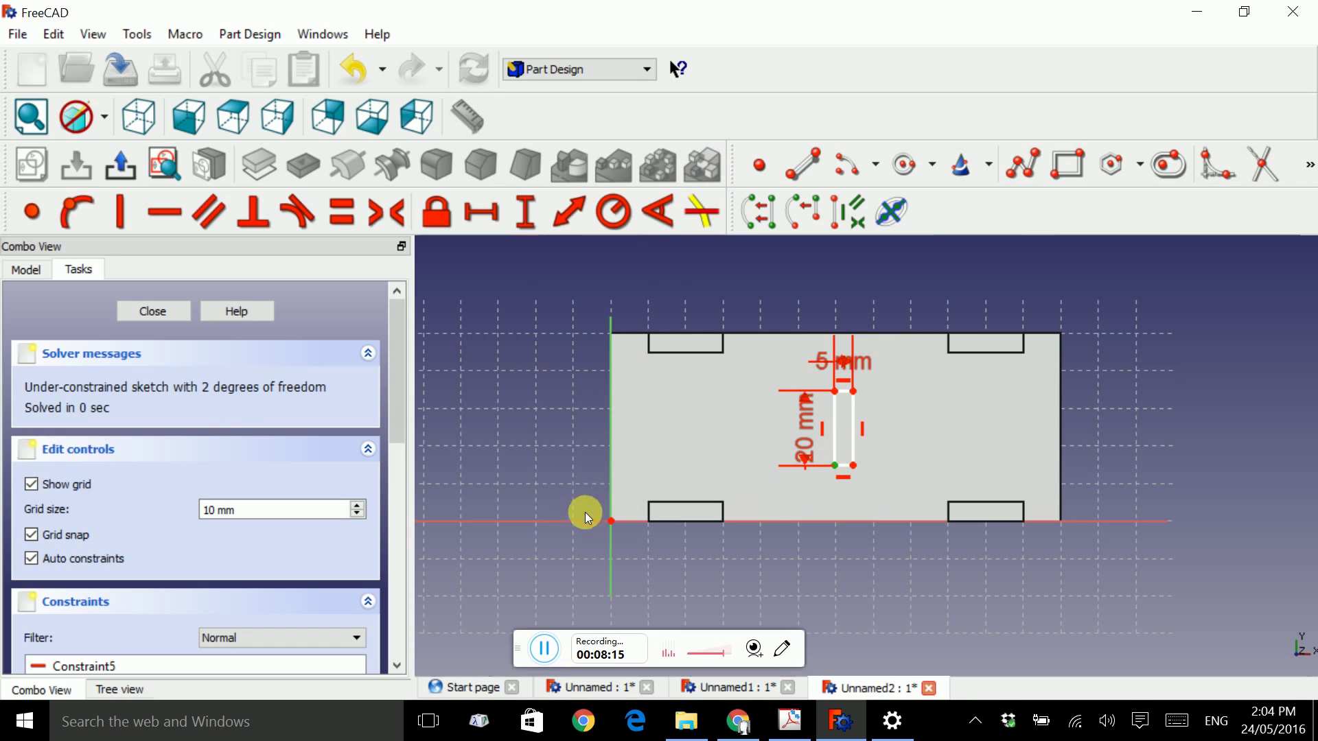
{"action": "left_click", "coordinate": [611, 522]}
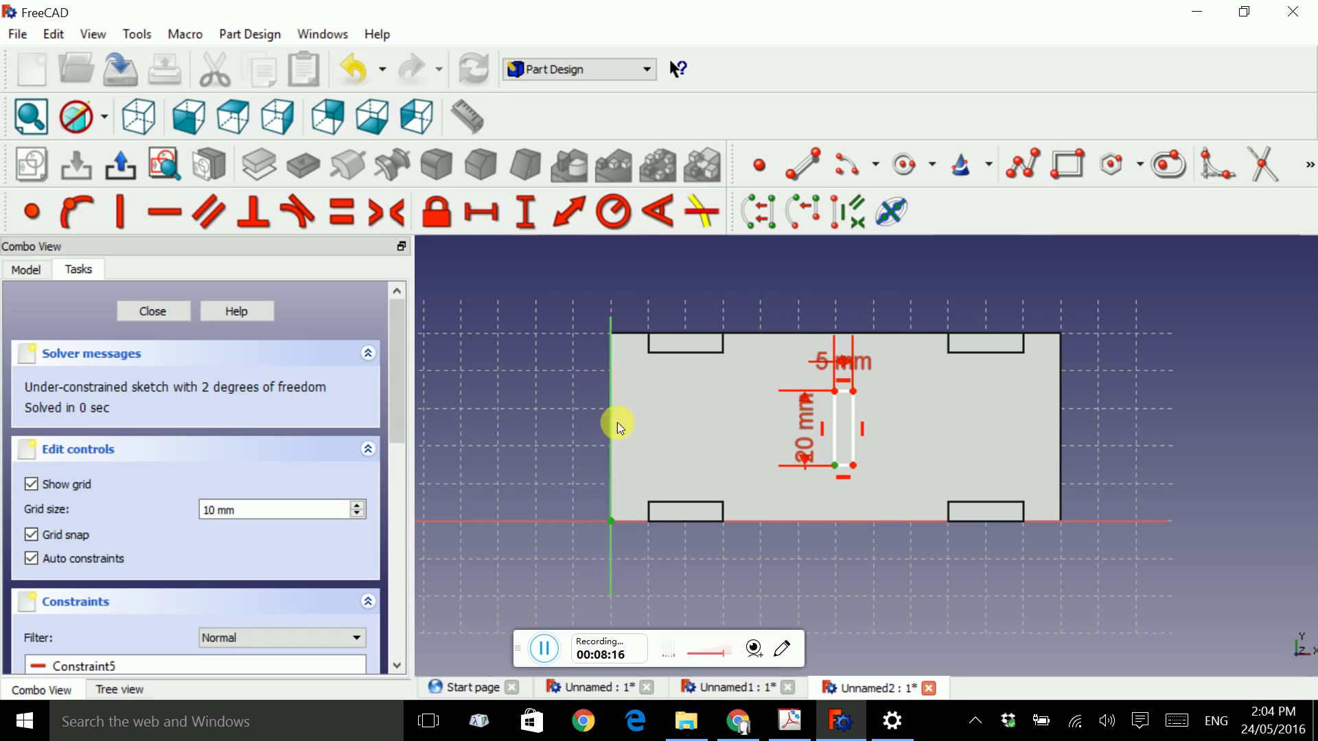
{"action": "left_click", "coordinate": [485, 206]}
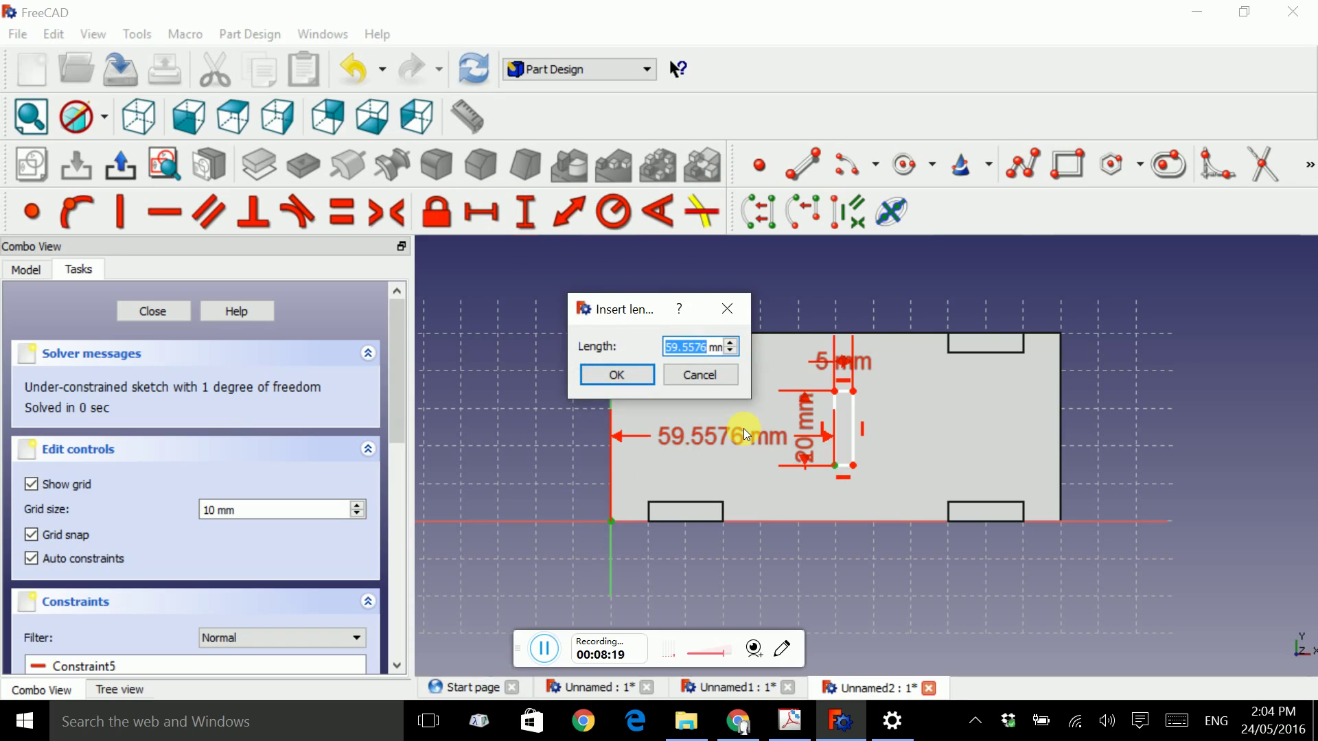
{"action": "type", "text": "55"}
{"action": "left_click", "coordinate": [627, 373]}
- Constrain the rectangle's lower-left corner 15 mm vertically from the origin and move the overlapping dimension labels apart
{"action": "left_click", "coordinate": [819, 466]}
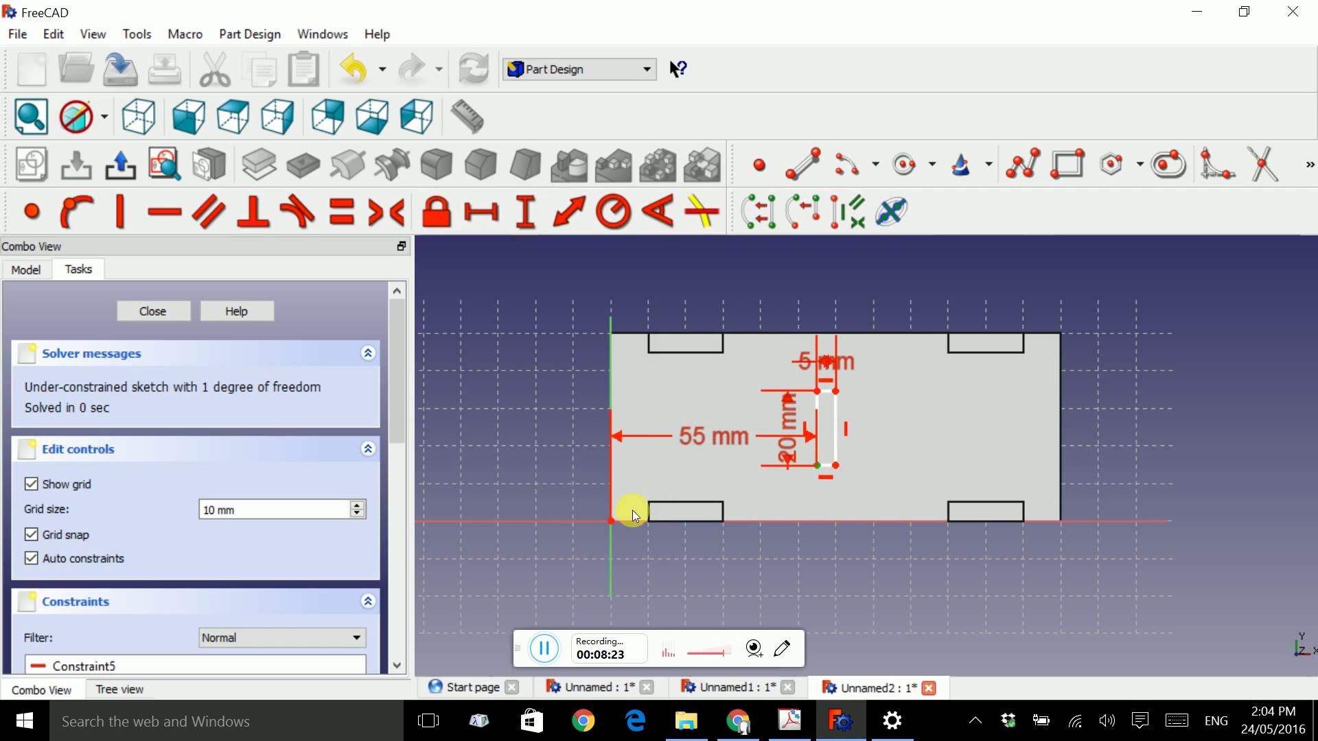
{"action": "left_click", "coordinate": [611, 521]}
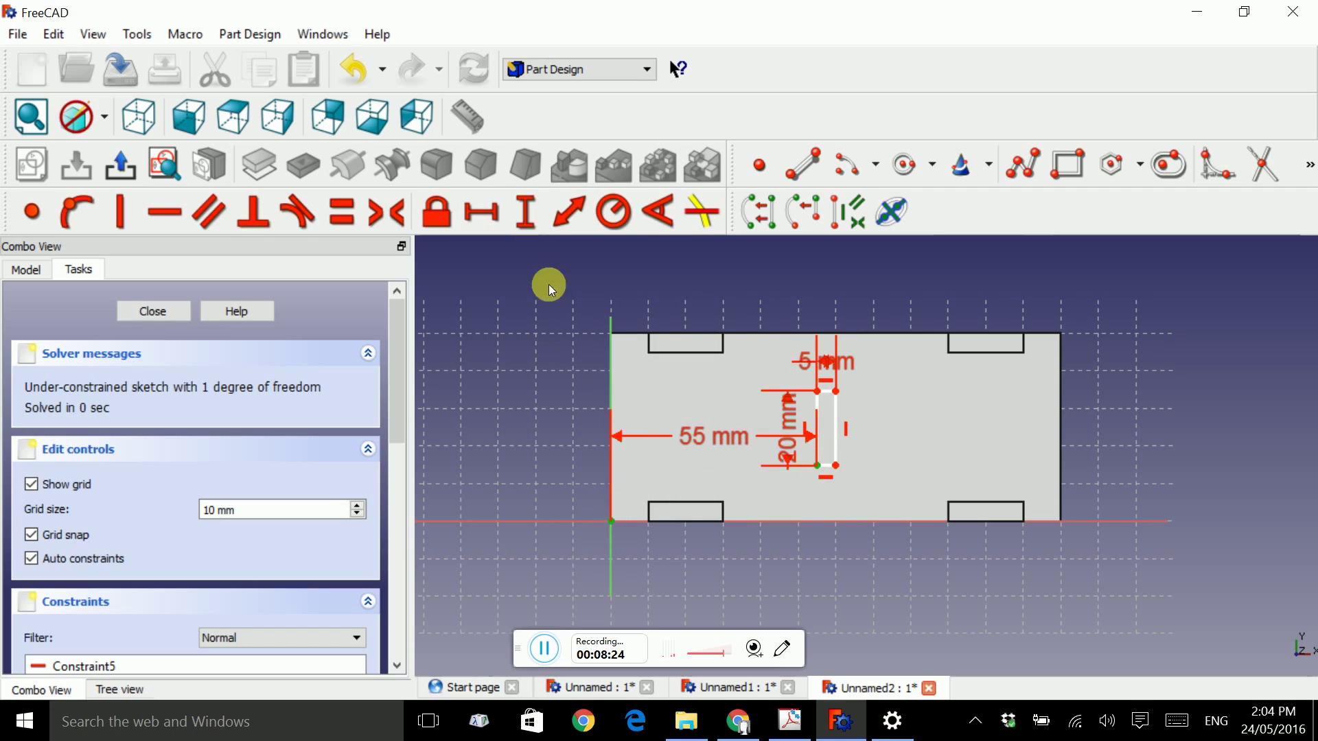
{"action": "left_click", "coordinate": [525, 211]}
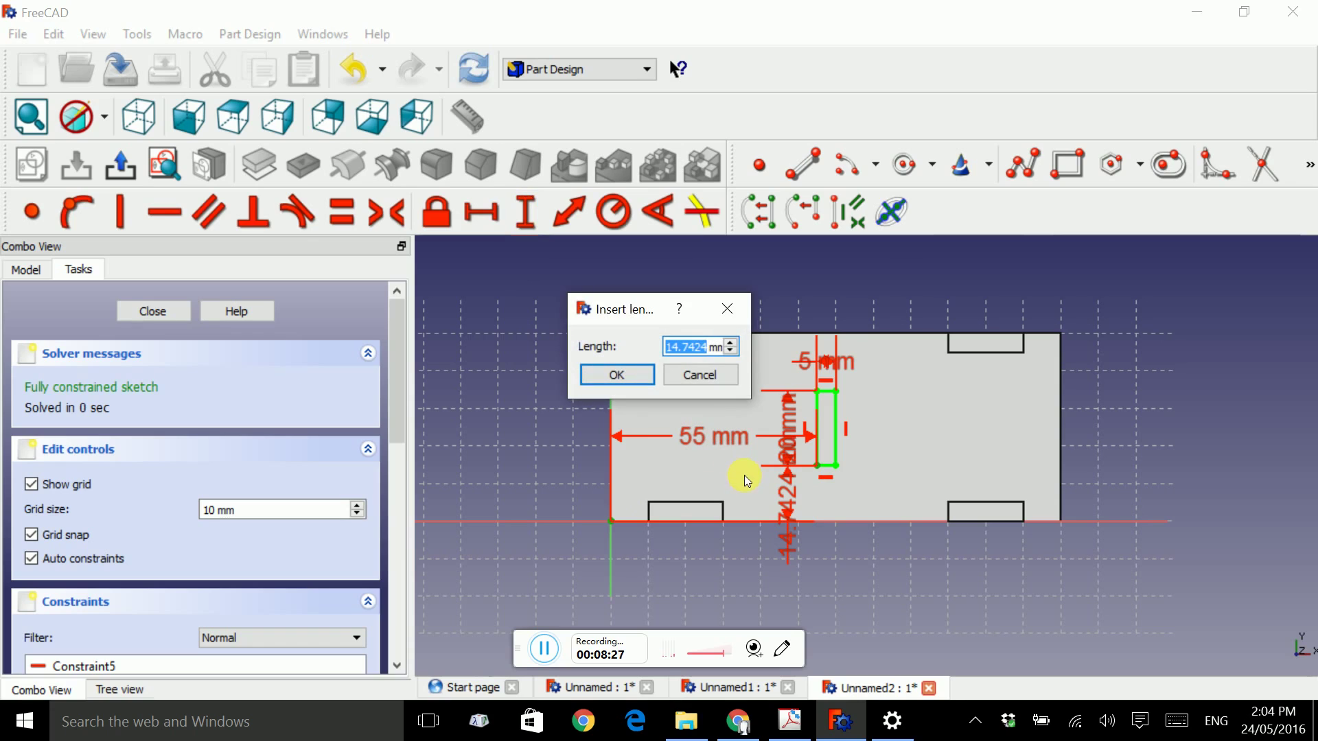
{"action": "type", "text": "15"}
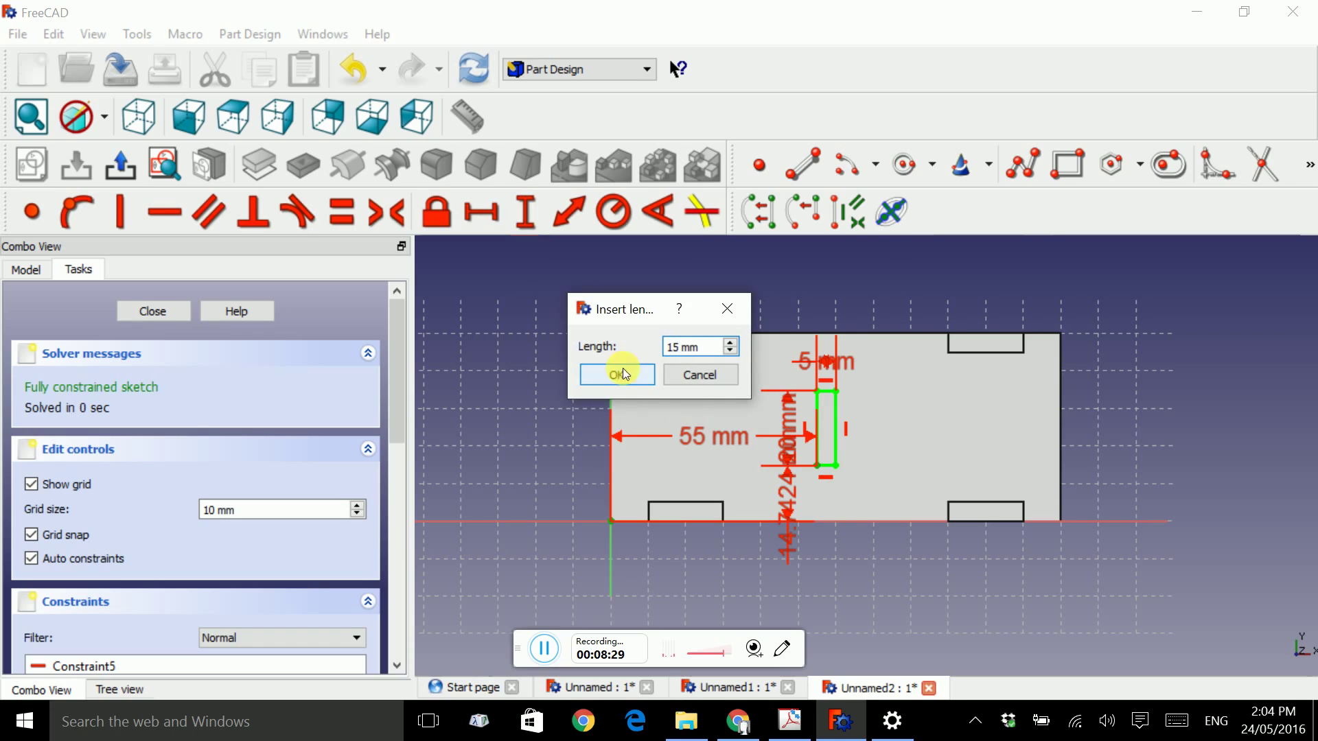
{"action": "left_click", "coordinate": [621, 372]}
{"action": "left_click_drag", "start_coordinate": [804, 473], "coordinate": [754, 491]}
{"action": "left_click_drag", "start_coordinate": [720, 437], "coordinate": [720, 482]}
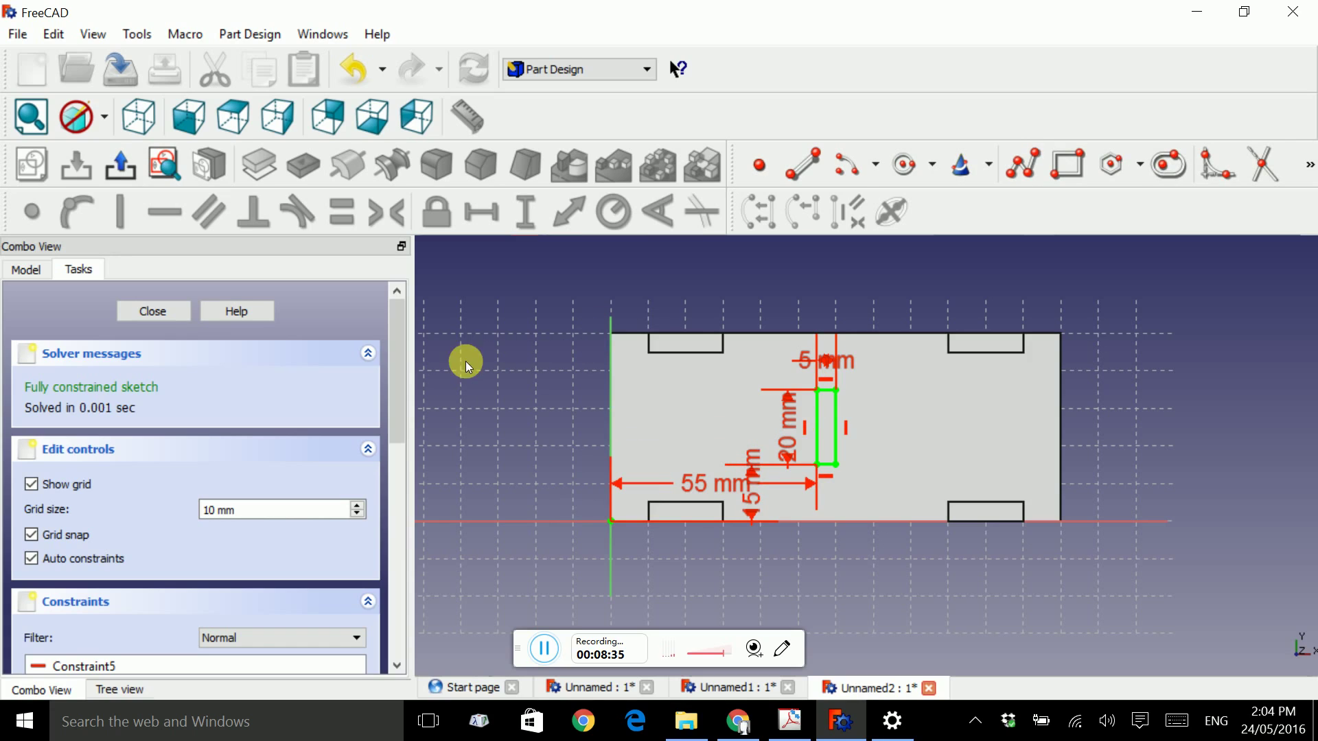
- Close the sketch and pad the central rectangle with a length of 10 mm
{"action": "left_click", "coordinate": [169, 311]}
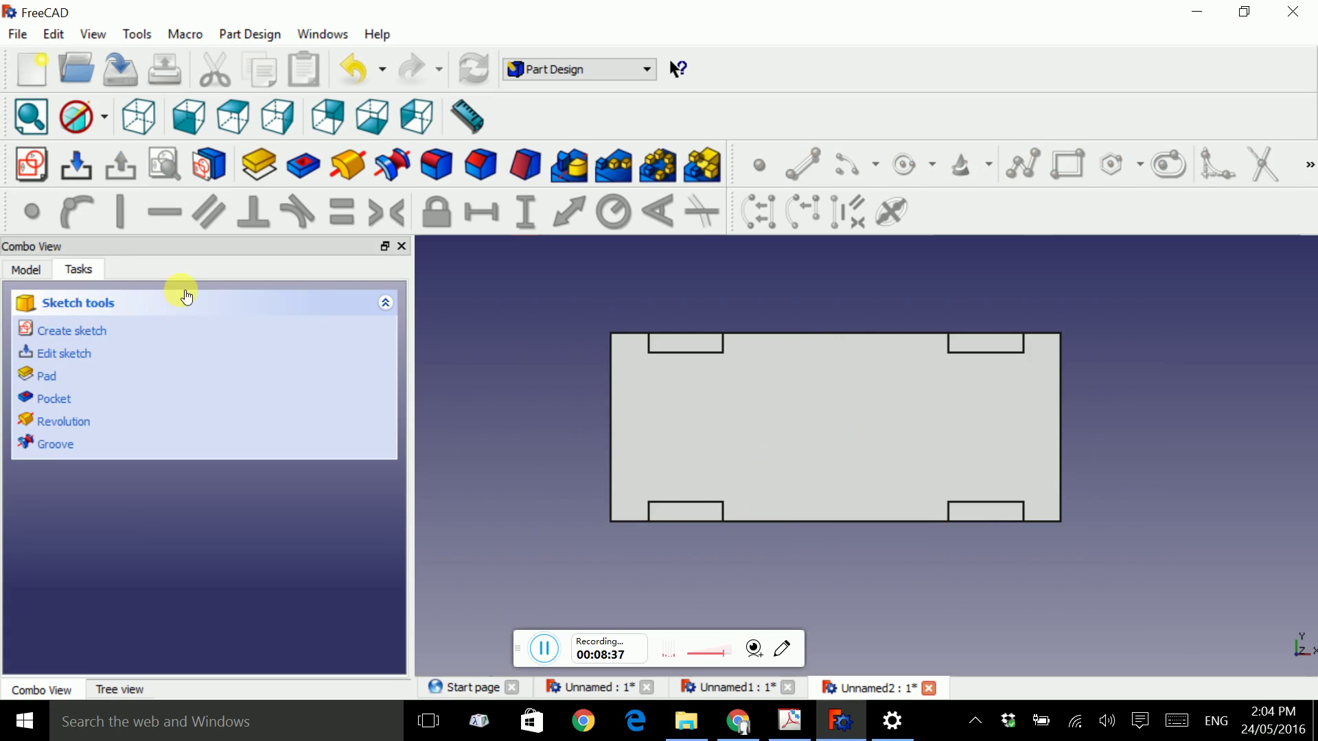
{"action": "left_click", "coordinate": [257, 166]}
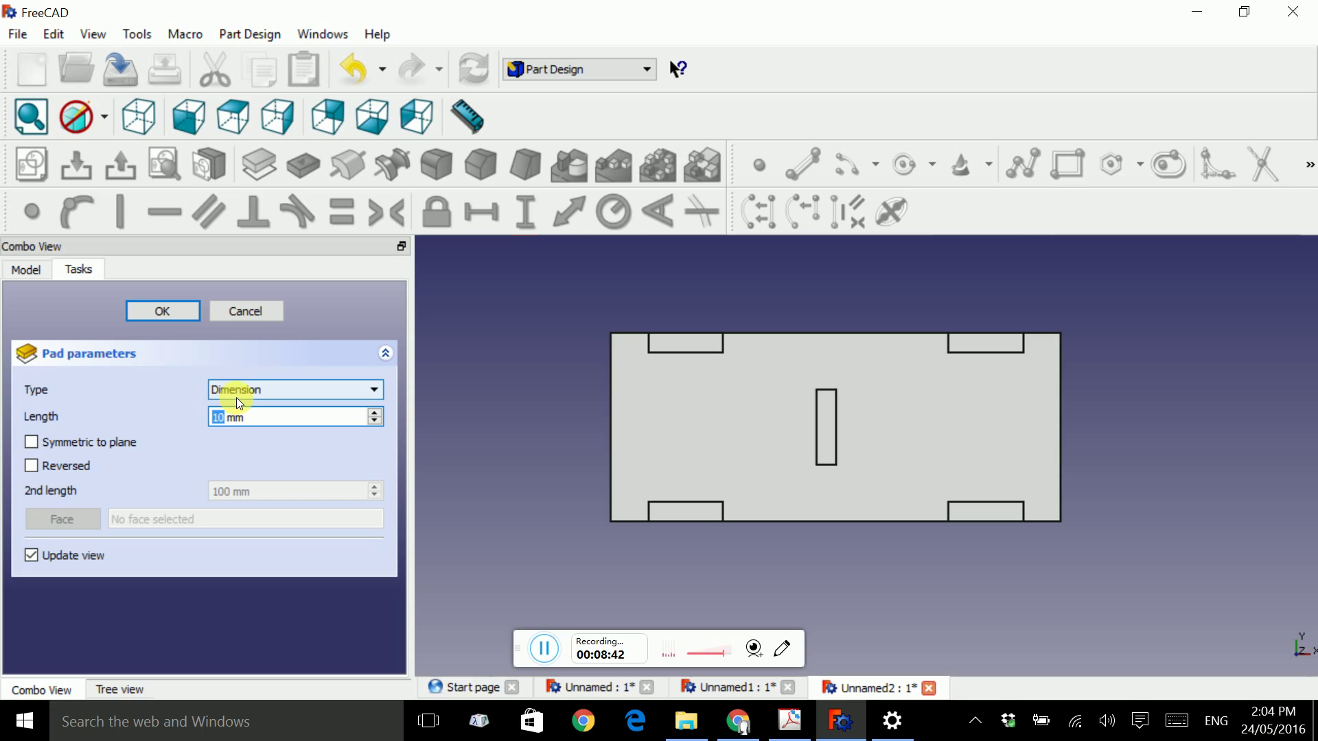
{"action": "left_click", "coordinate": [184, 310]}
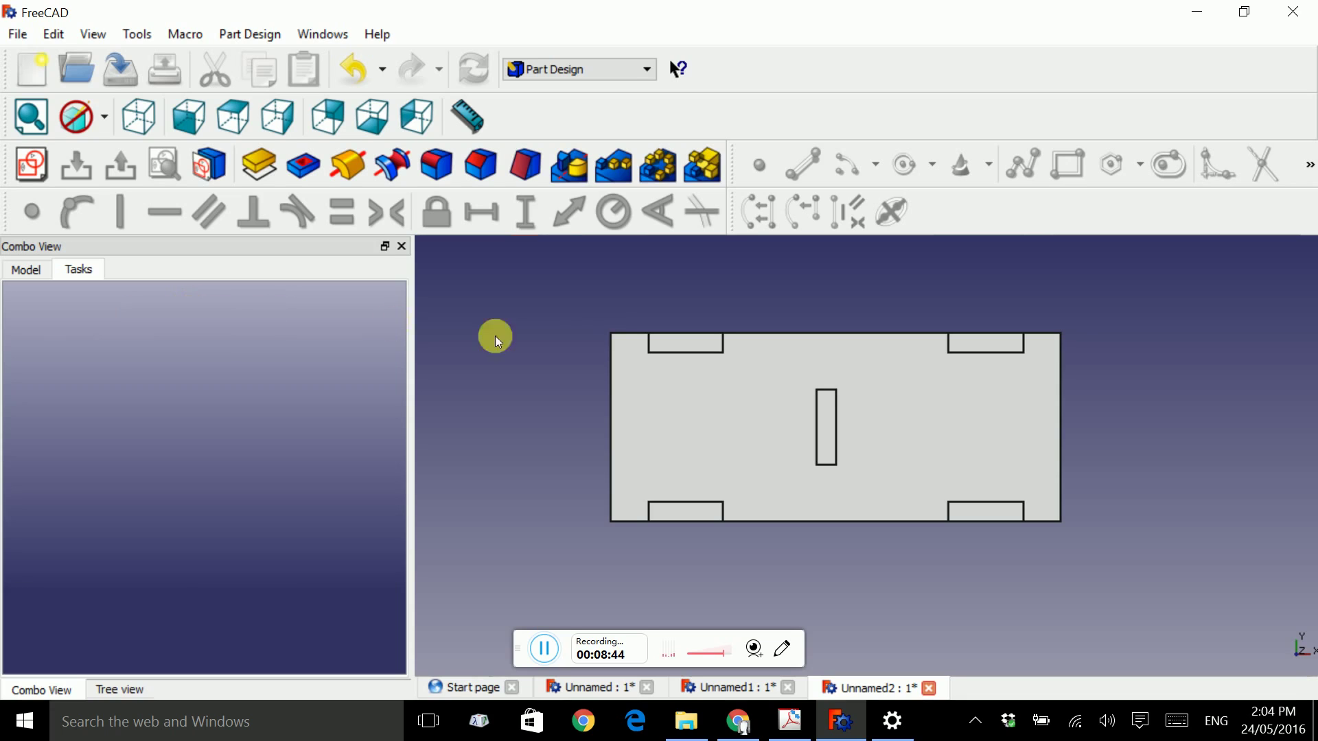
- Create a sketch on the plate's underside and draw a horizontal rectangle about 24 × 10 mm near the origin
{"action": "left_click", "coordinate": [139, 116]}
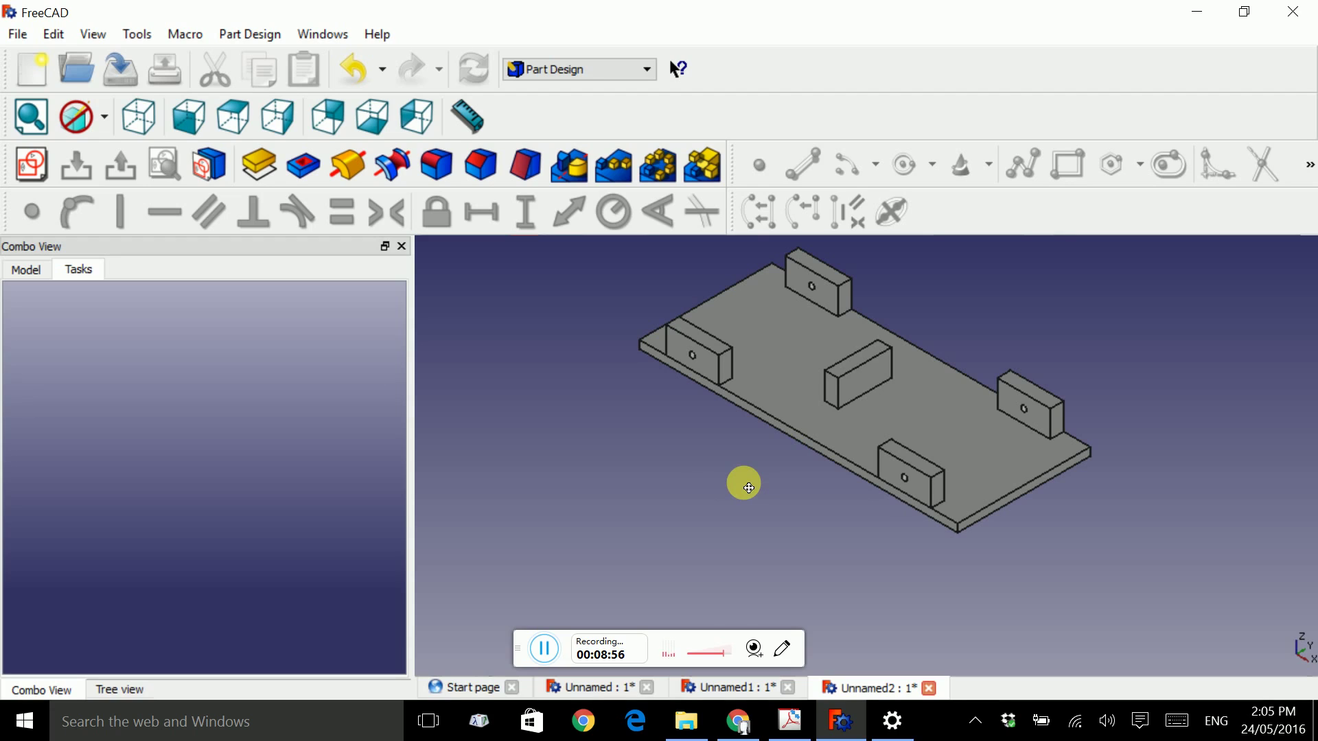
{"action": "middle_click_drag", "start_coordinate": [749, 488], "coordinate": [797, 343]}
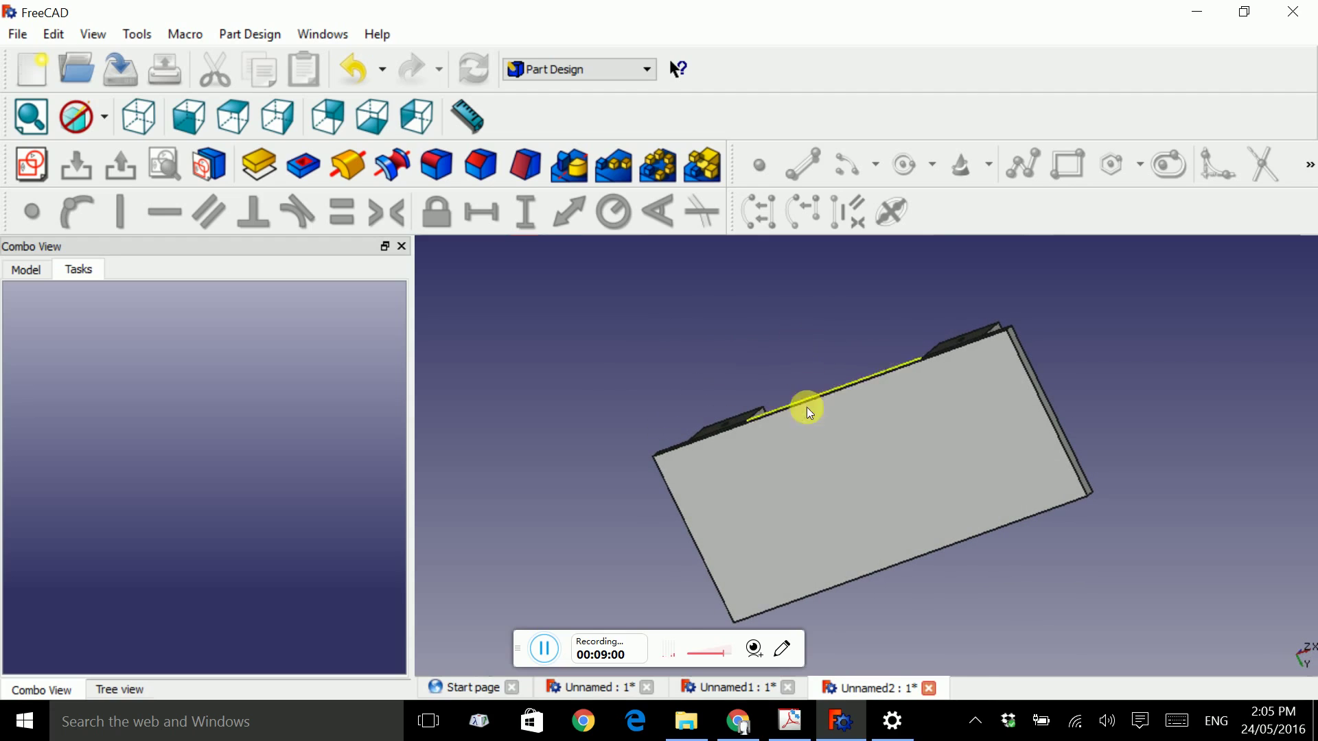
{"action": "left_click", "coordinate": [806, 448]}
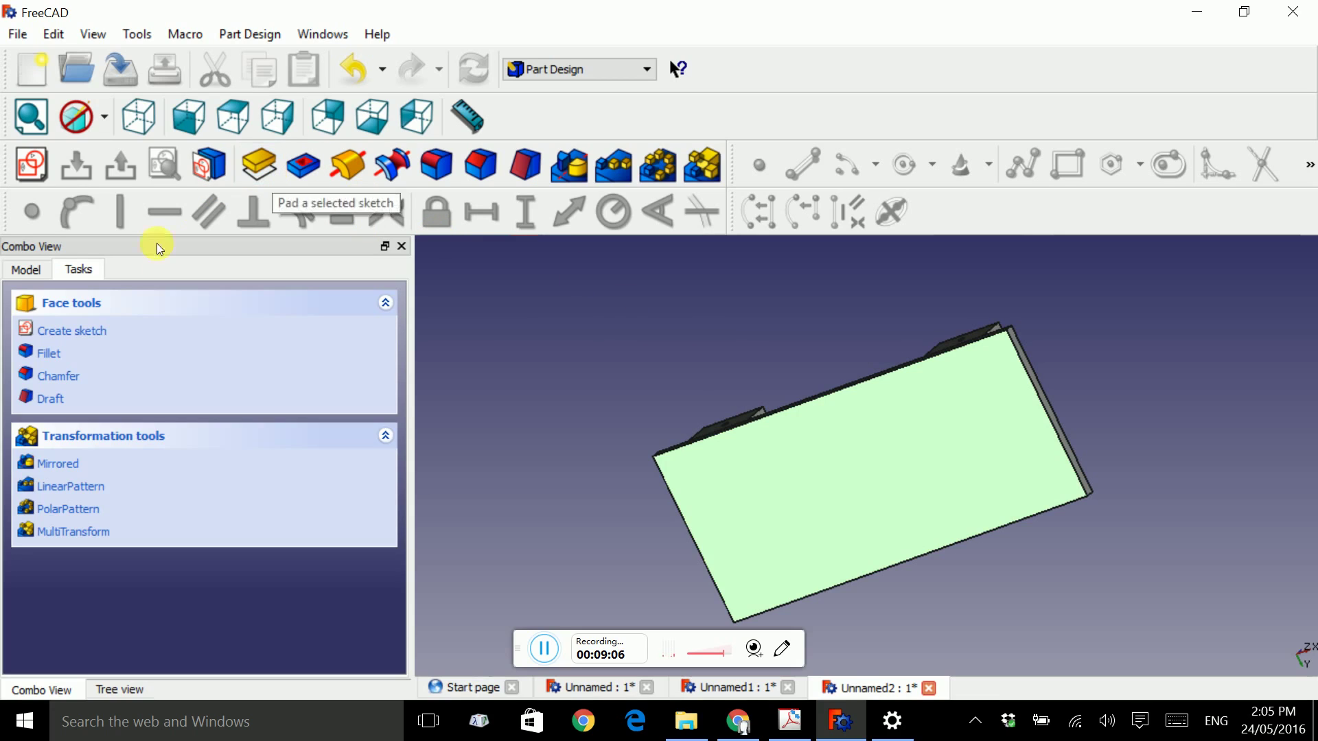
{"action": "left_click", "coordinate": [86, 333]}
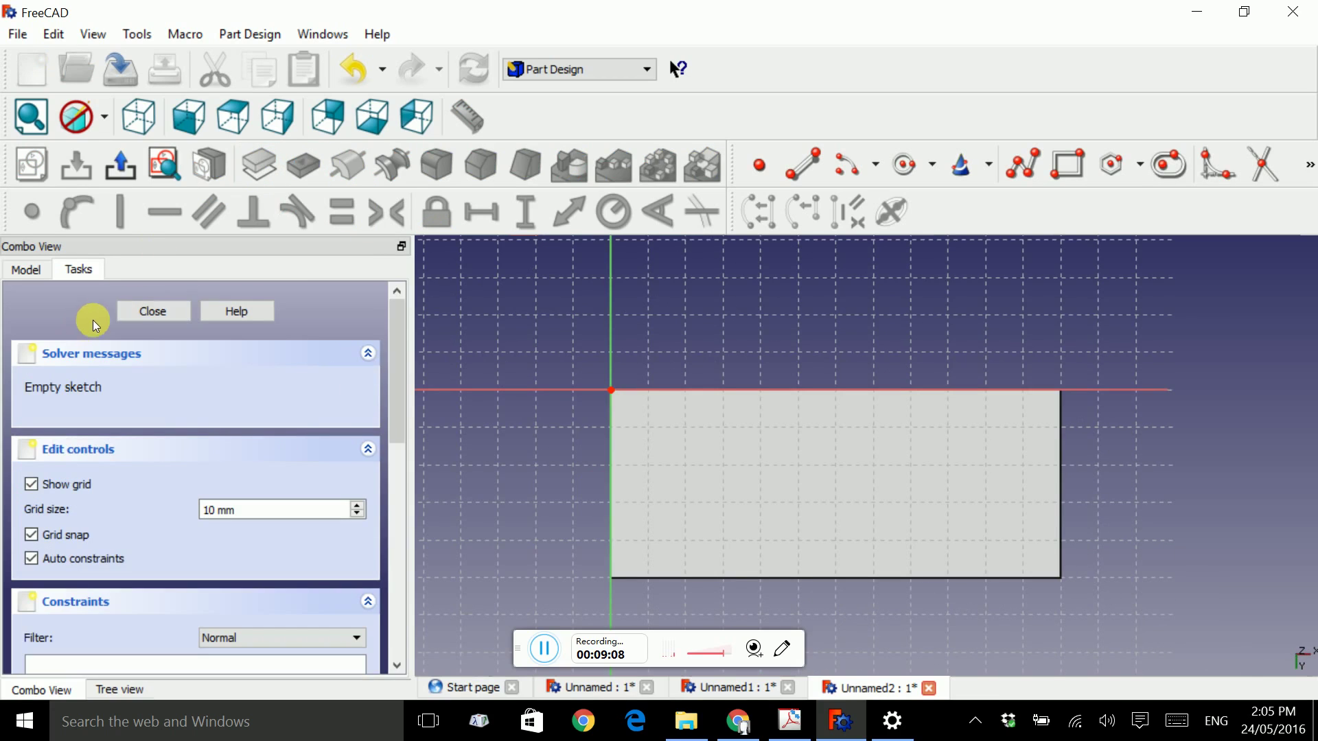
{"action": "left_click", "coordinate": [1073, 168]}
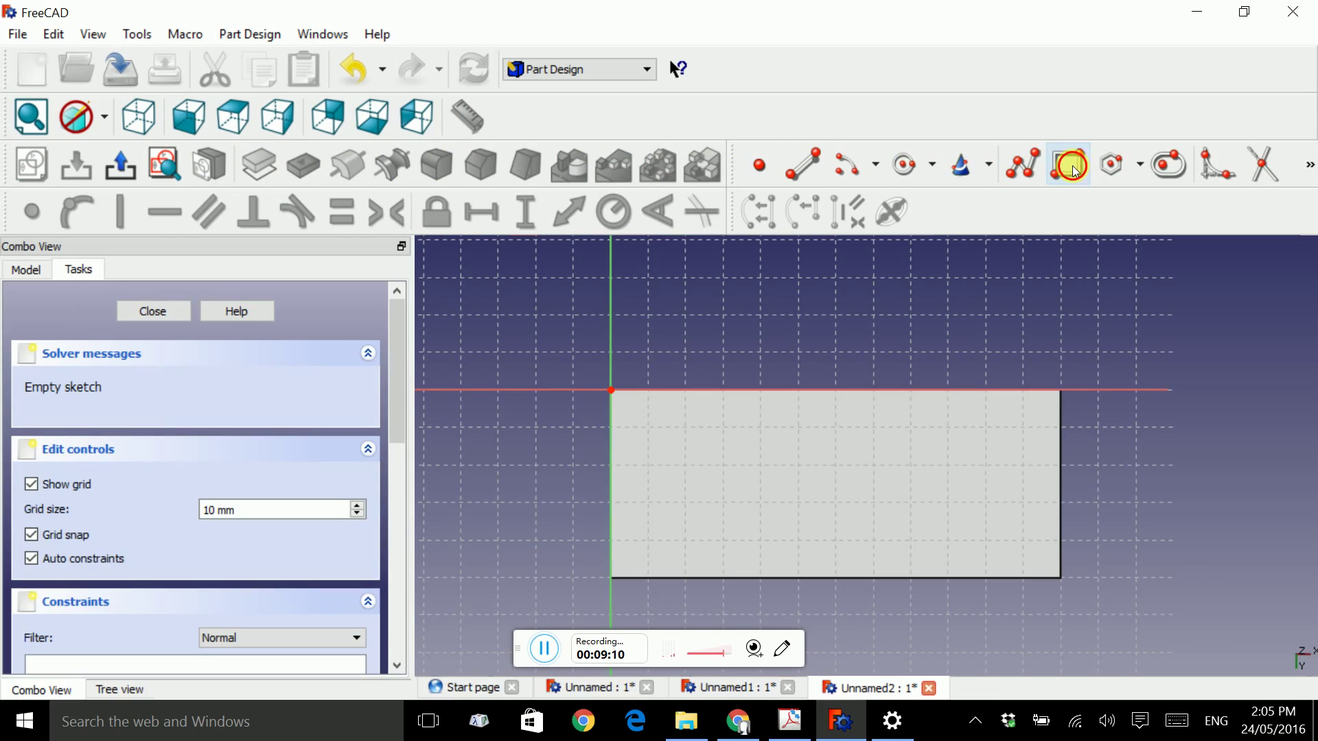
{"action": "left_click", "coordinate": [685, 464]}
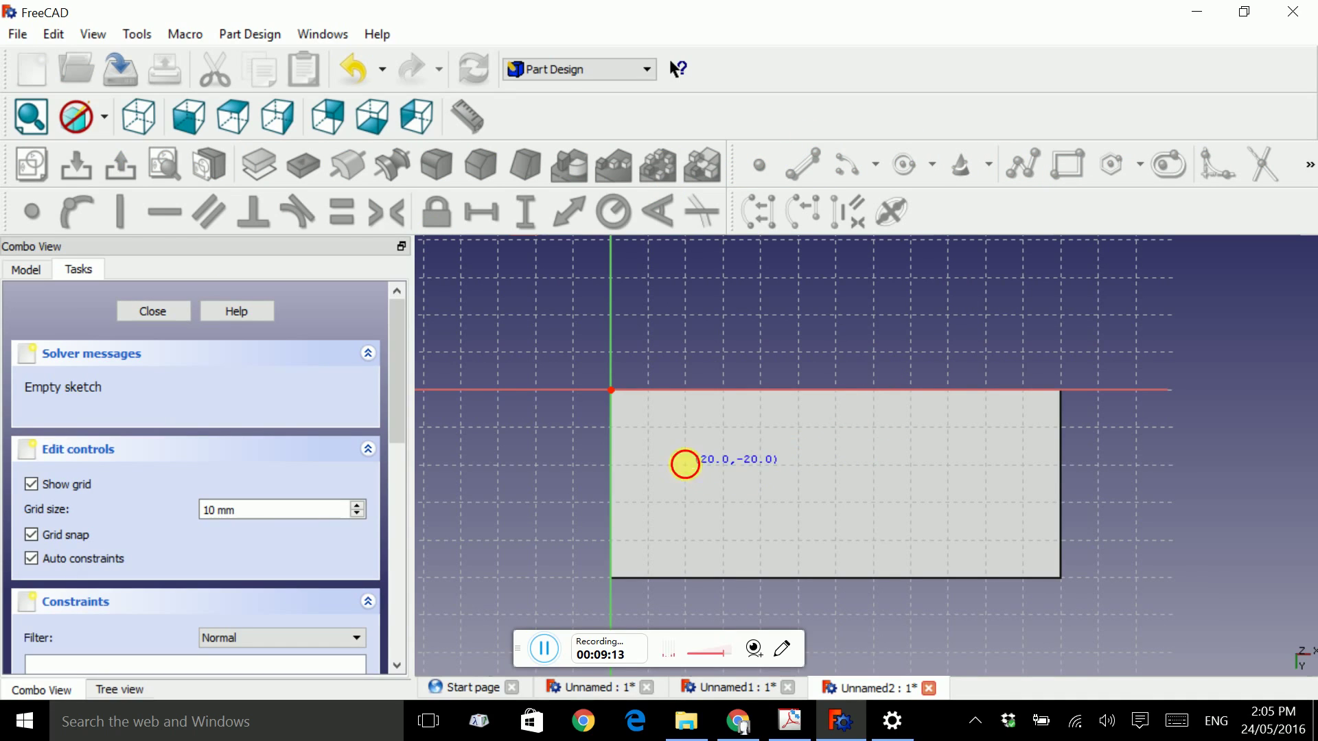
{"action": "left_click", "coordinate": [777, 503]}
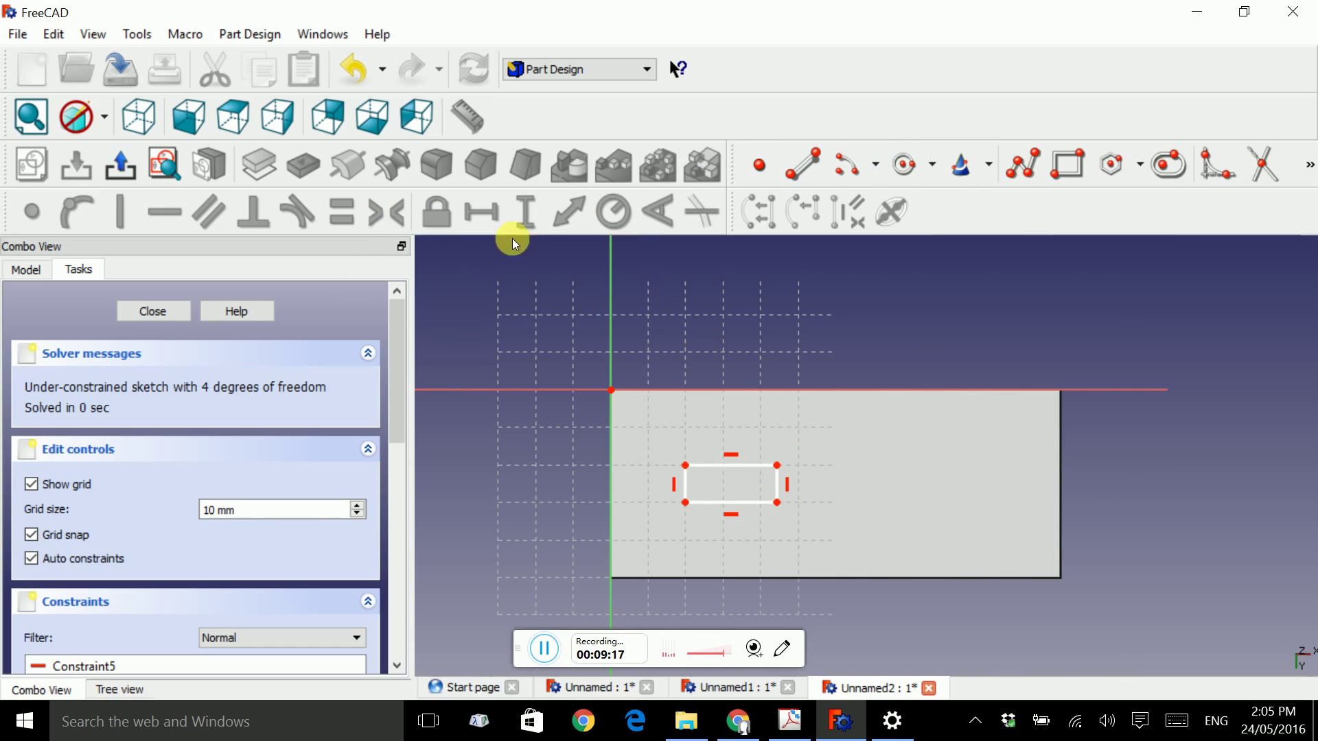
- Constrain the underside rectangle's horizontal side to 20 mm and its vertical side to 10 mm
{"action": "left_click", "coordinate": [722, 464]}
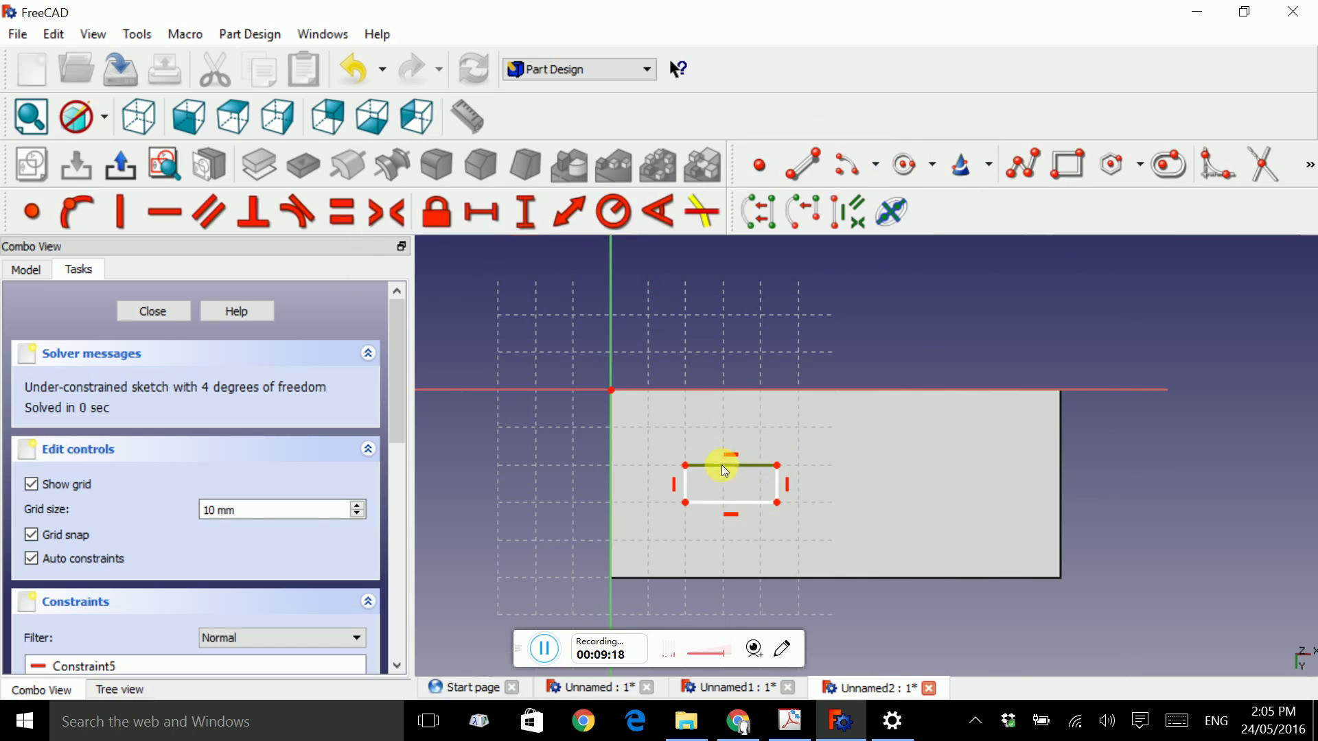
{"action": "left_click", "coordinate": [484, 212]}
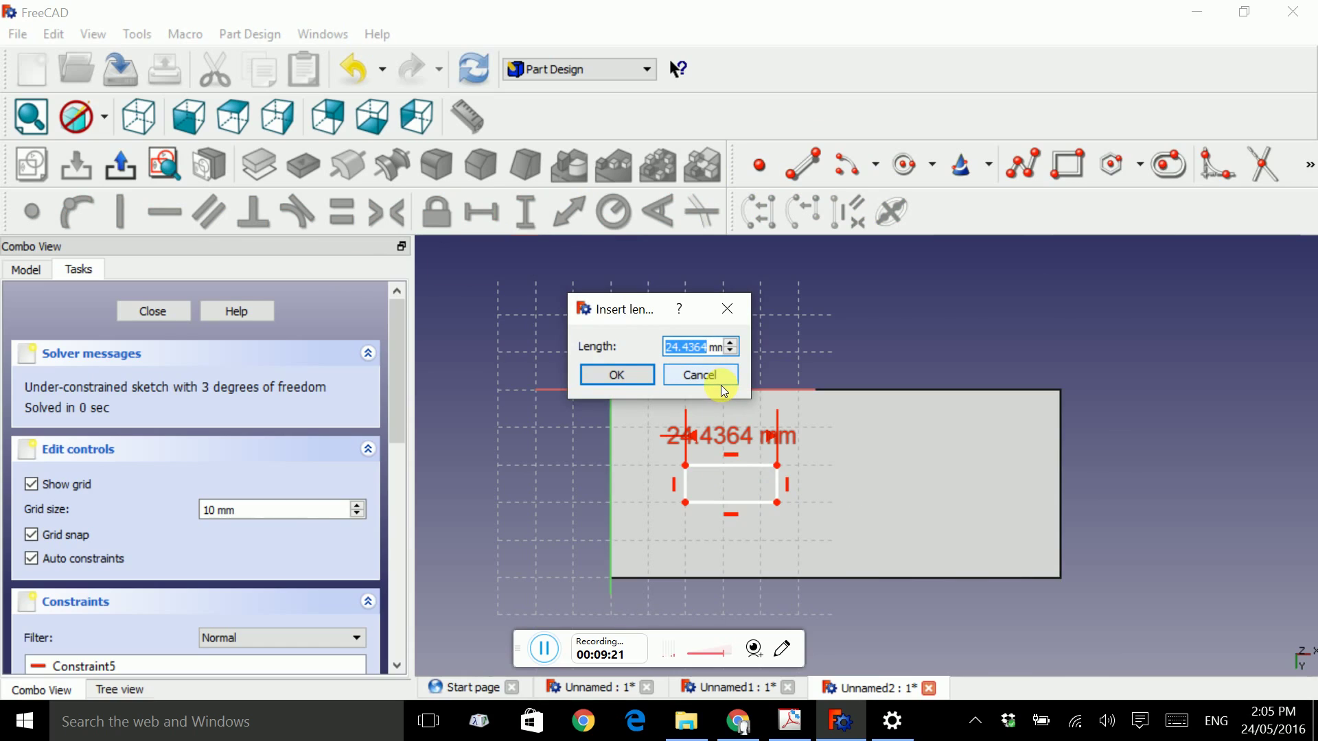
{"action": "type", "text": "20"}
{"action": "key", "text": "Return"}
{"action": "left_click", "coordinate": [690, 484]}
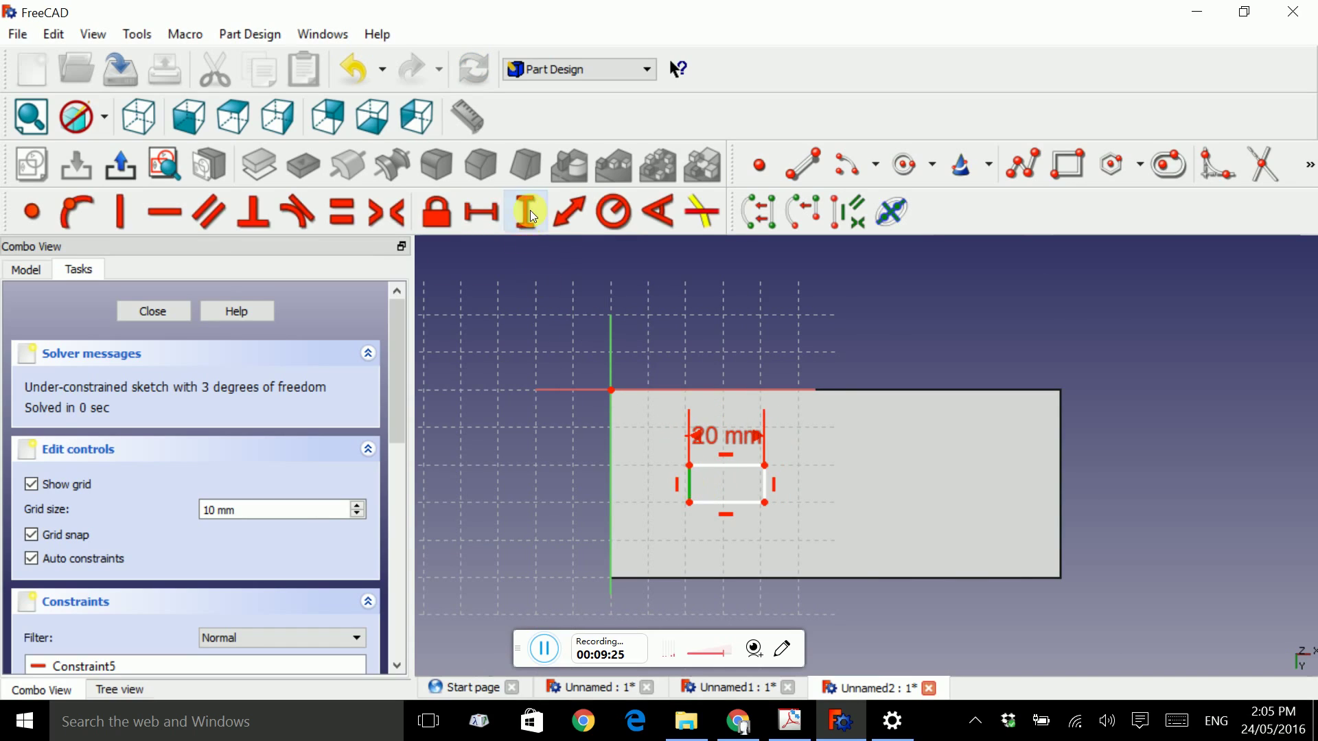
{"action": "left_click", "coordinate": [527, 212]}
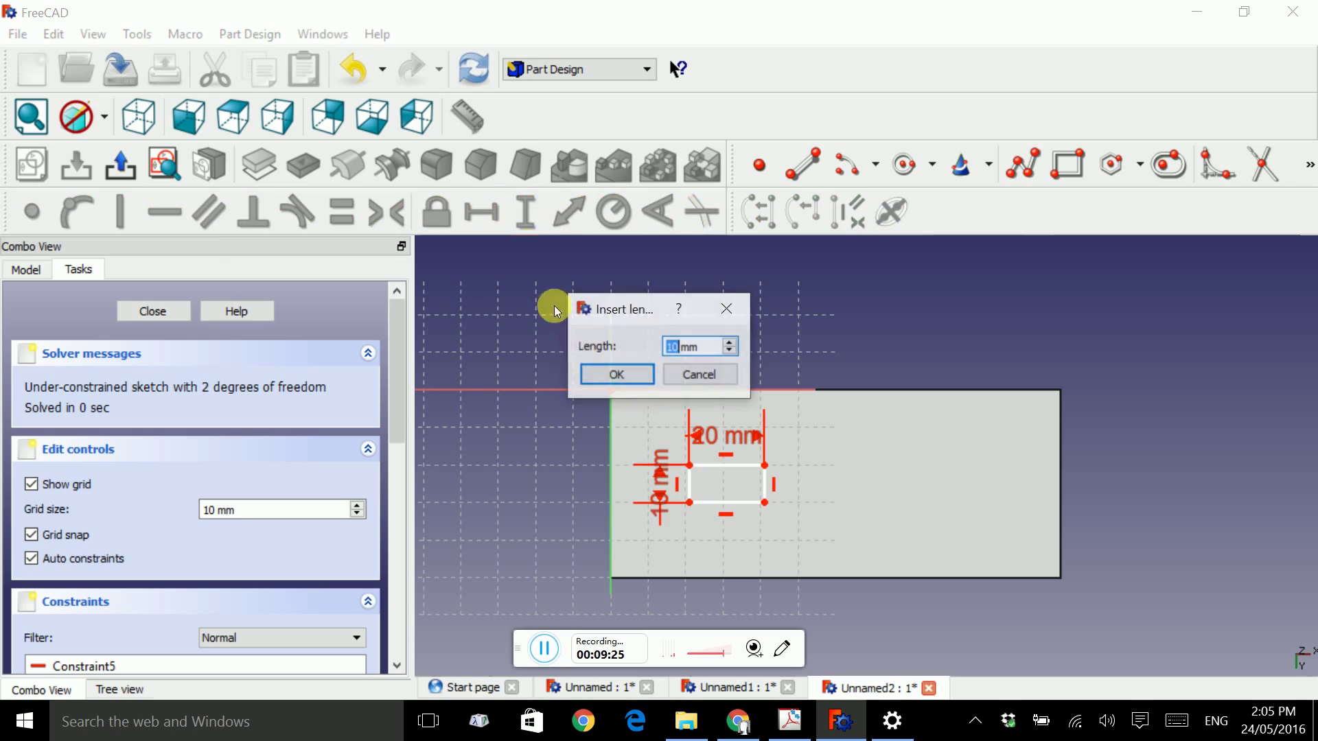
{"action": "left_click", "coordinate": [644, 358]}
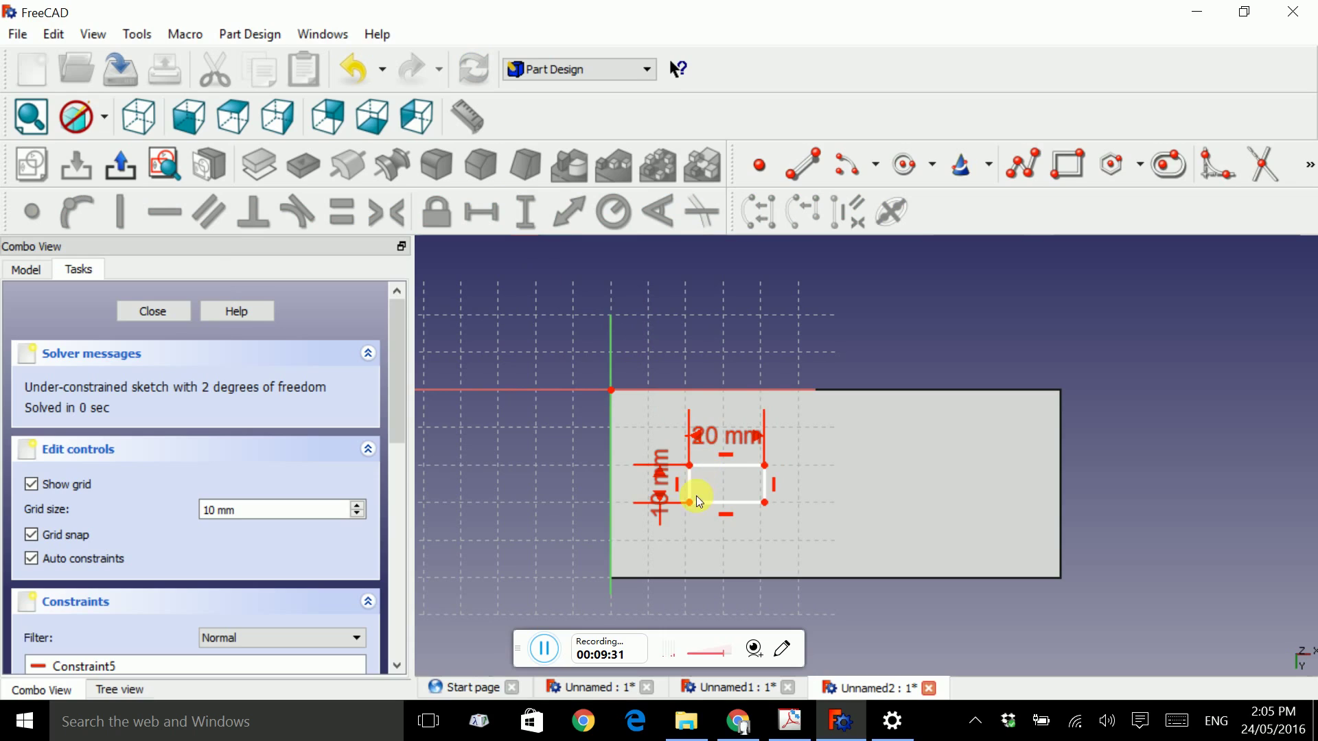
- Constrain the underside rectangle's upper-left corner 20 mm vertically and 15 mm horizontally from the origin
{"action": "left_click", "coordinate": [693, 466]}
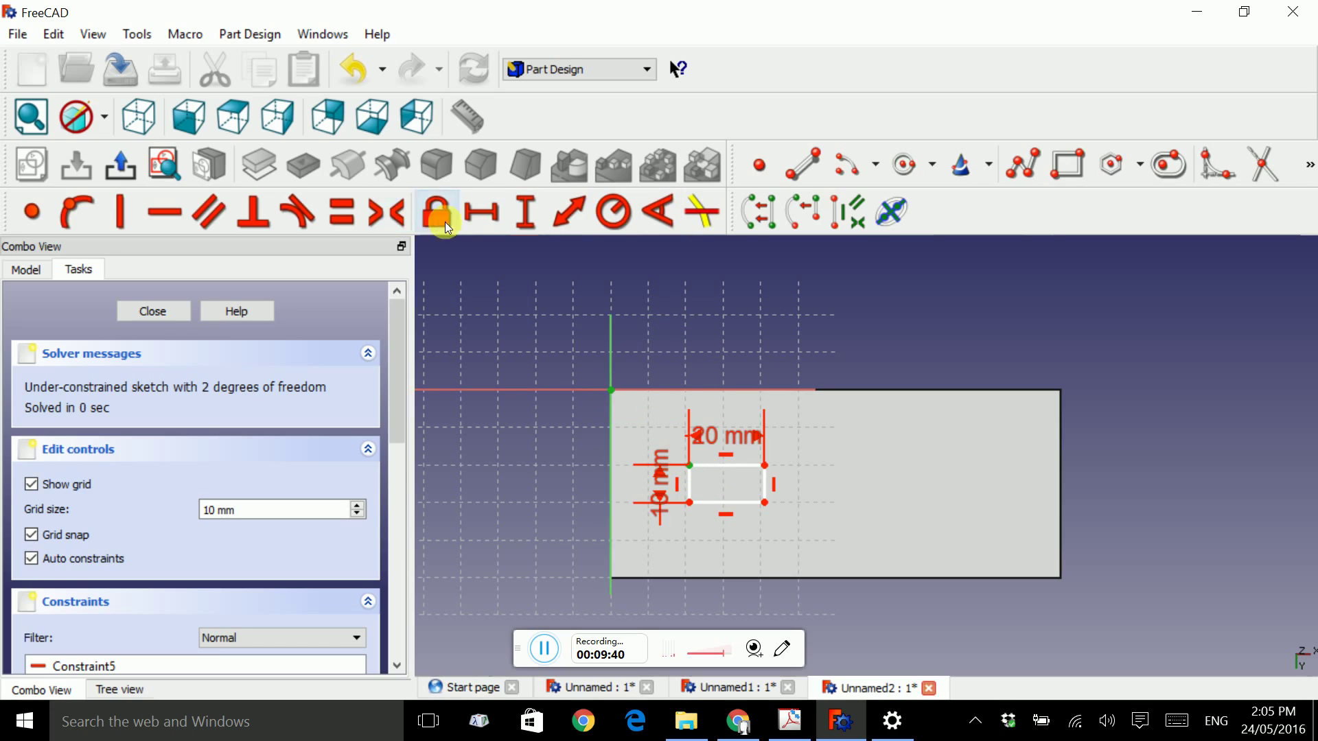
{"action": "left_click", "coordinate": [516, 217]}
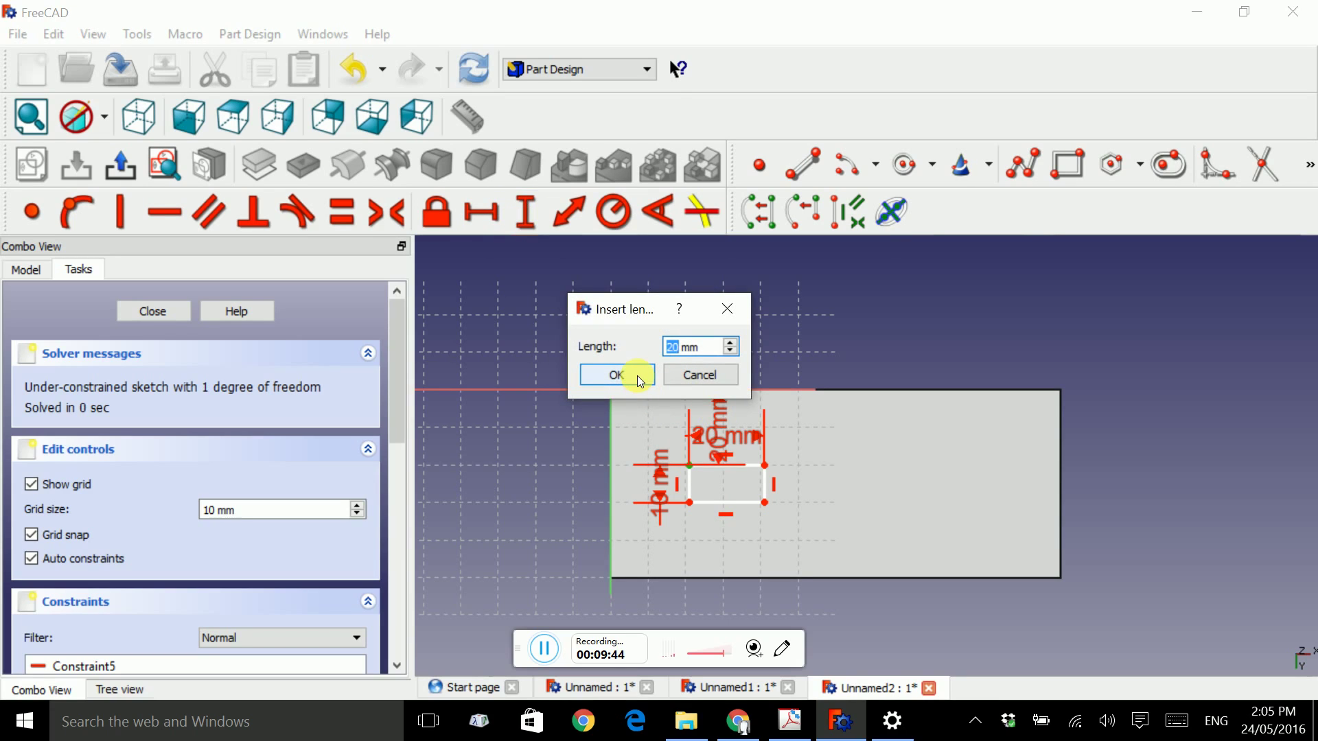
{"action": "left_click", "coordinate": [637, 376]}
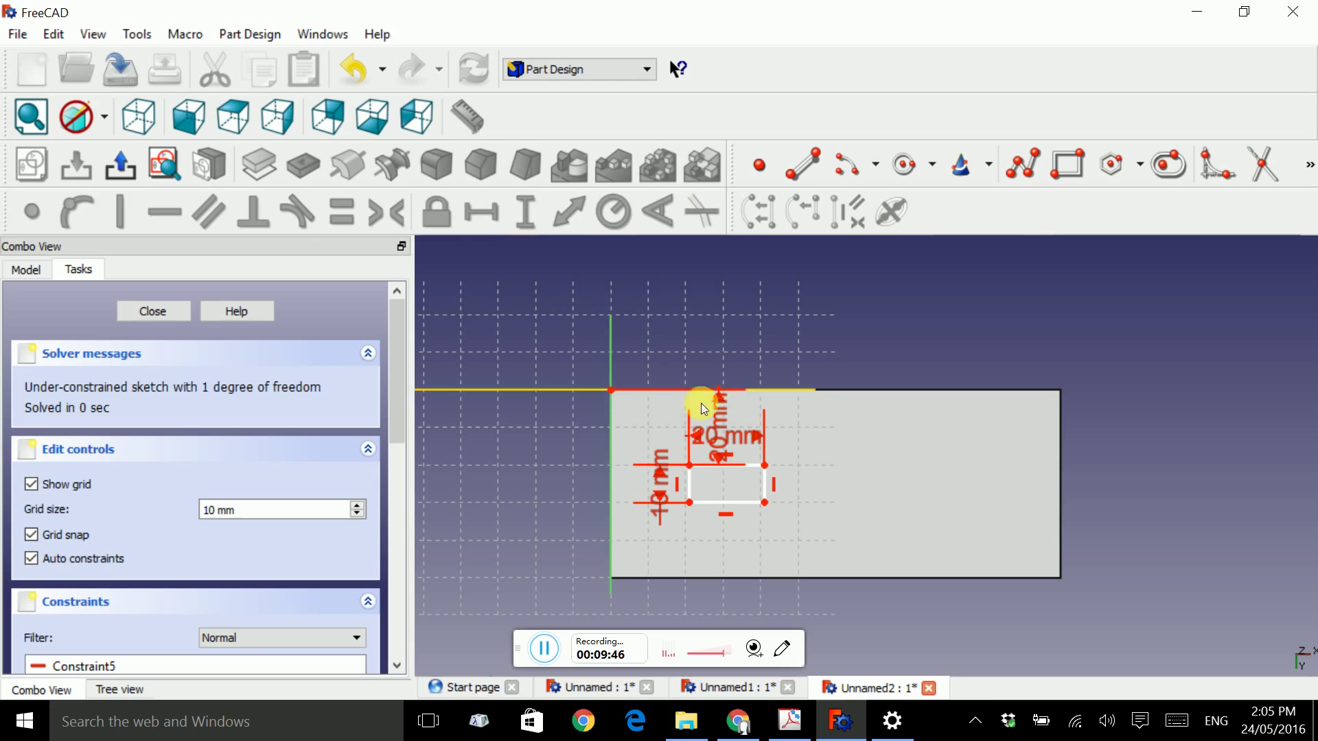
{"action": "left_click", "coordinate": [611, 393]}
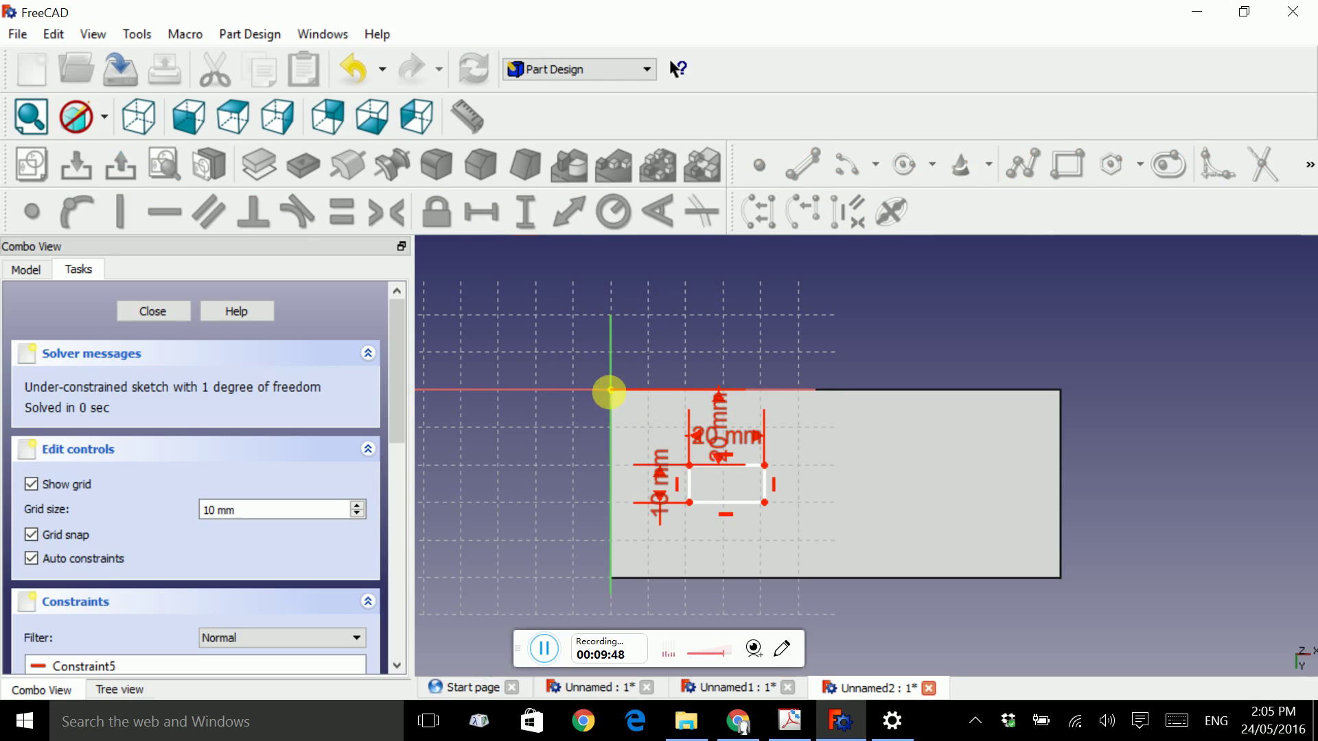
{"action": "left_click", "coordinate": [690, 466]}
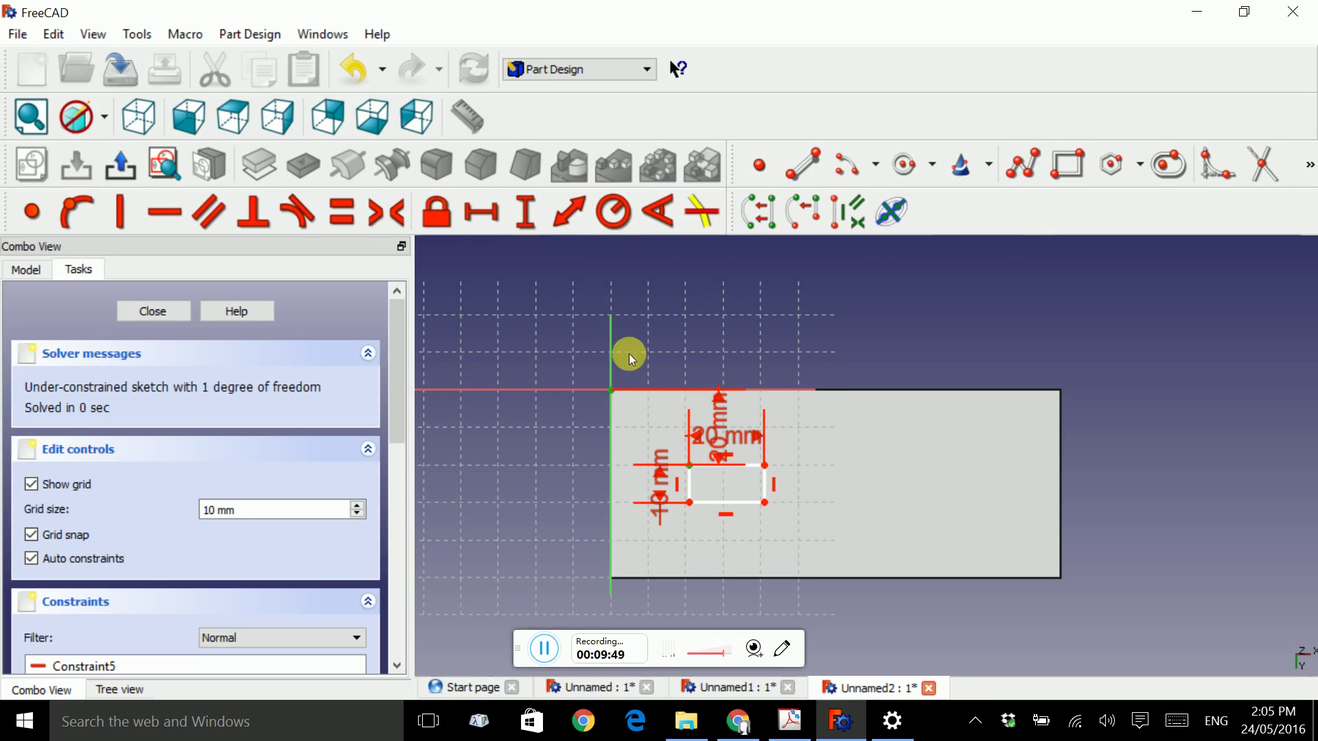
{"action": "left_click", "coordinate": [468, 212]}
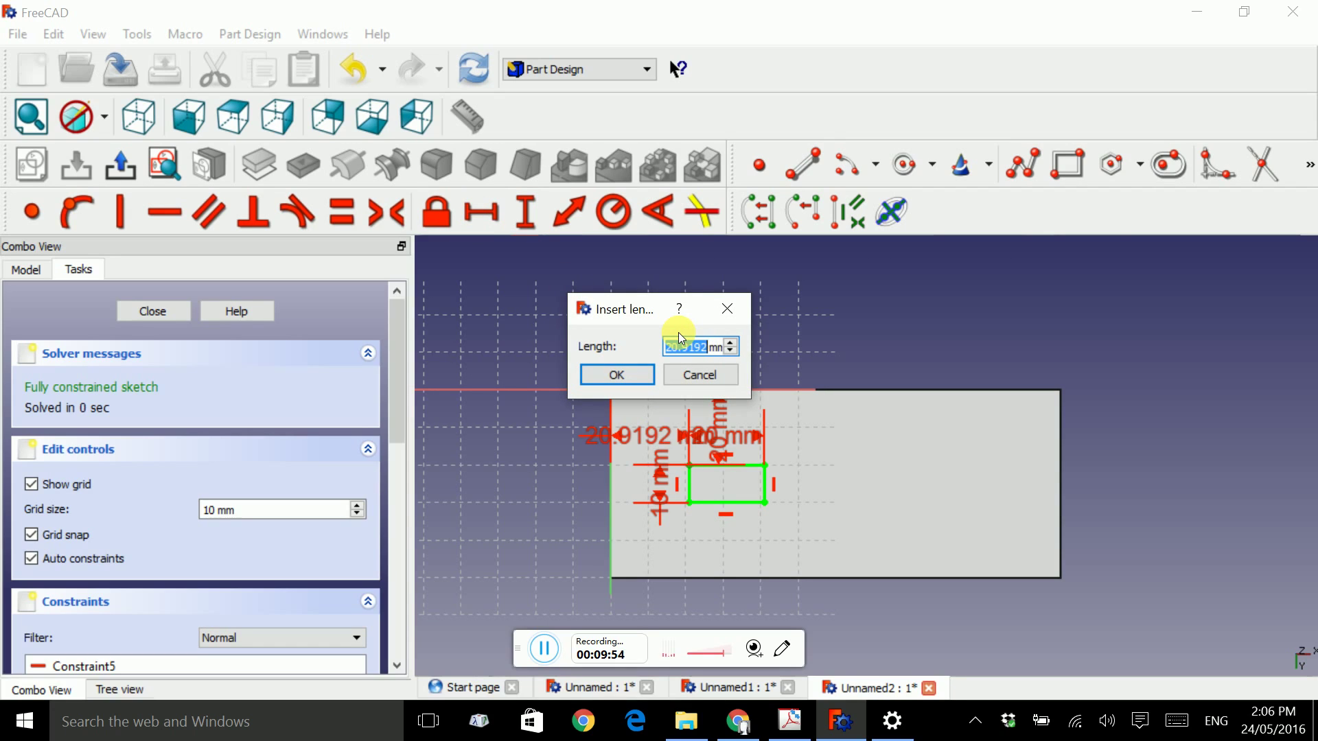
{"action": "type", "text": "15"}
{"action": "left_click", "coordinate": [632, 371]}
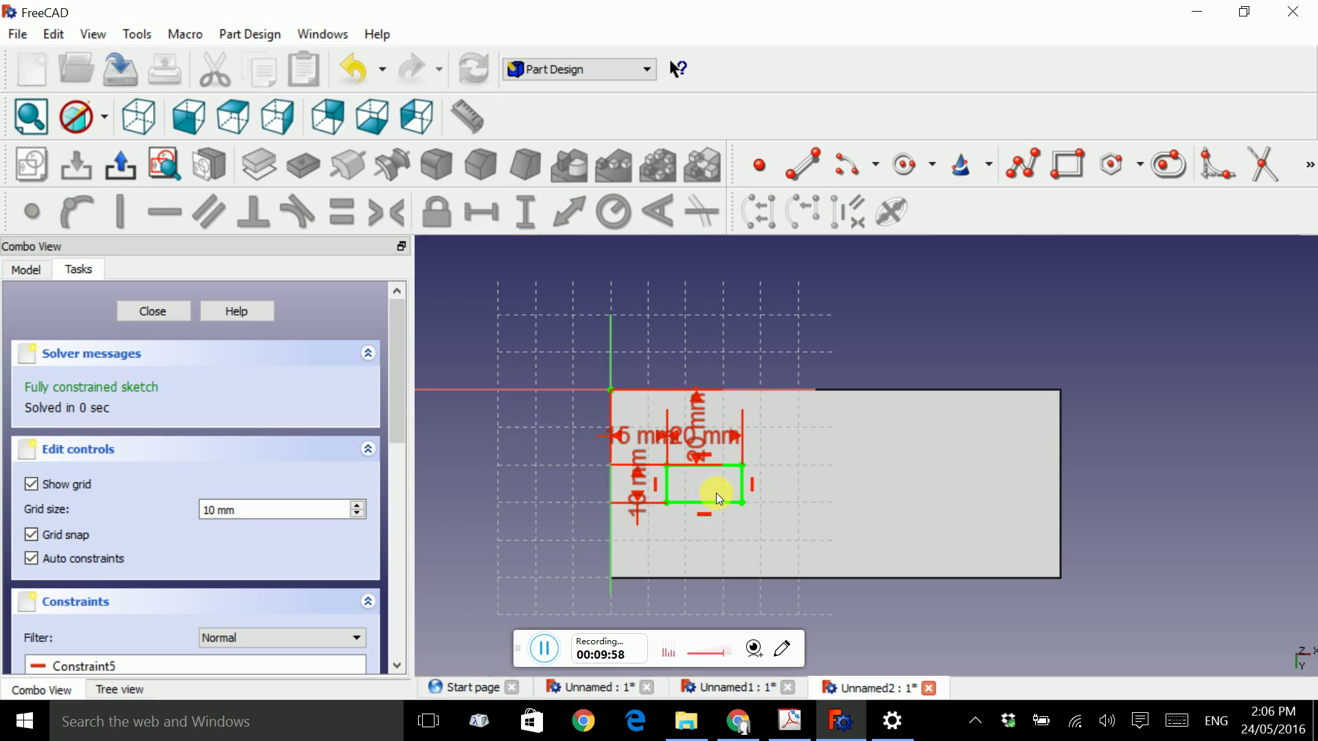
- Close the sketch and pad the underside rectangle with a length of 8 mm
{"action": "left_click", "coordinate": [167, 313]}
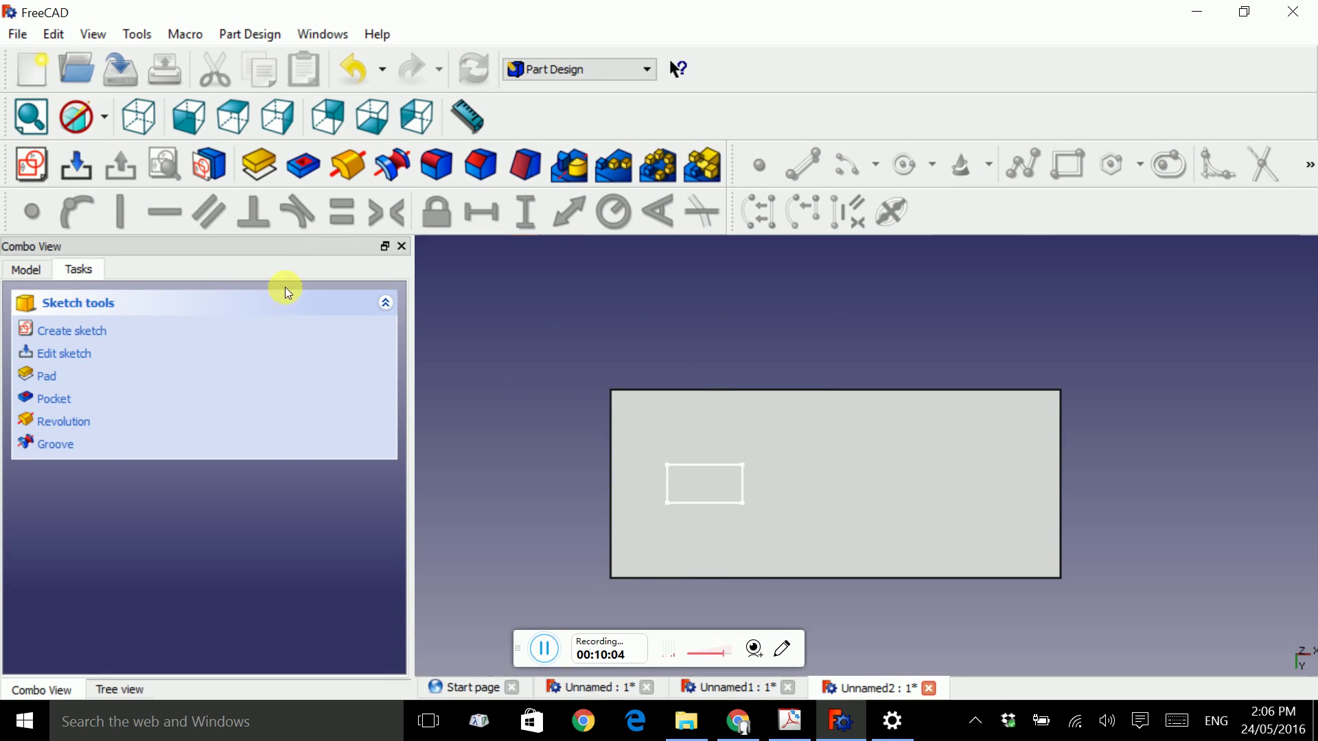
{"action": "left_click", "coordinate": [260, 164]}
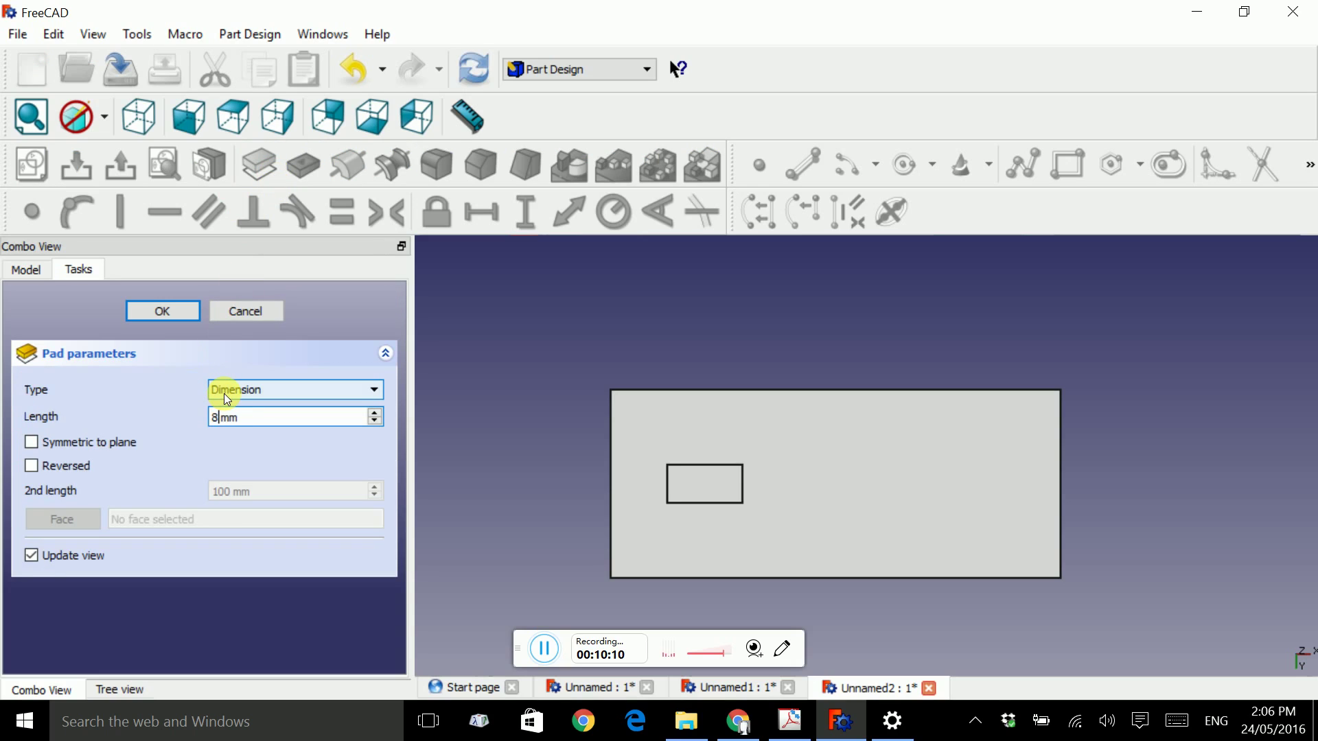
{"action": "type", "text": "5"}
{"action": "left_click", "coordinate": [176, 310]}
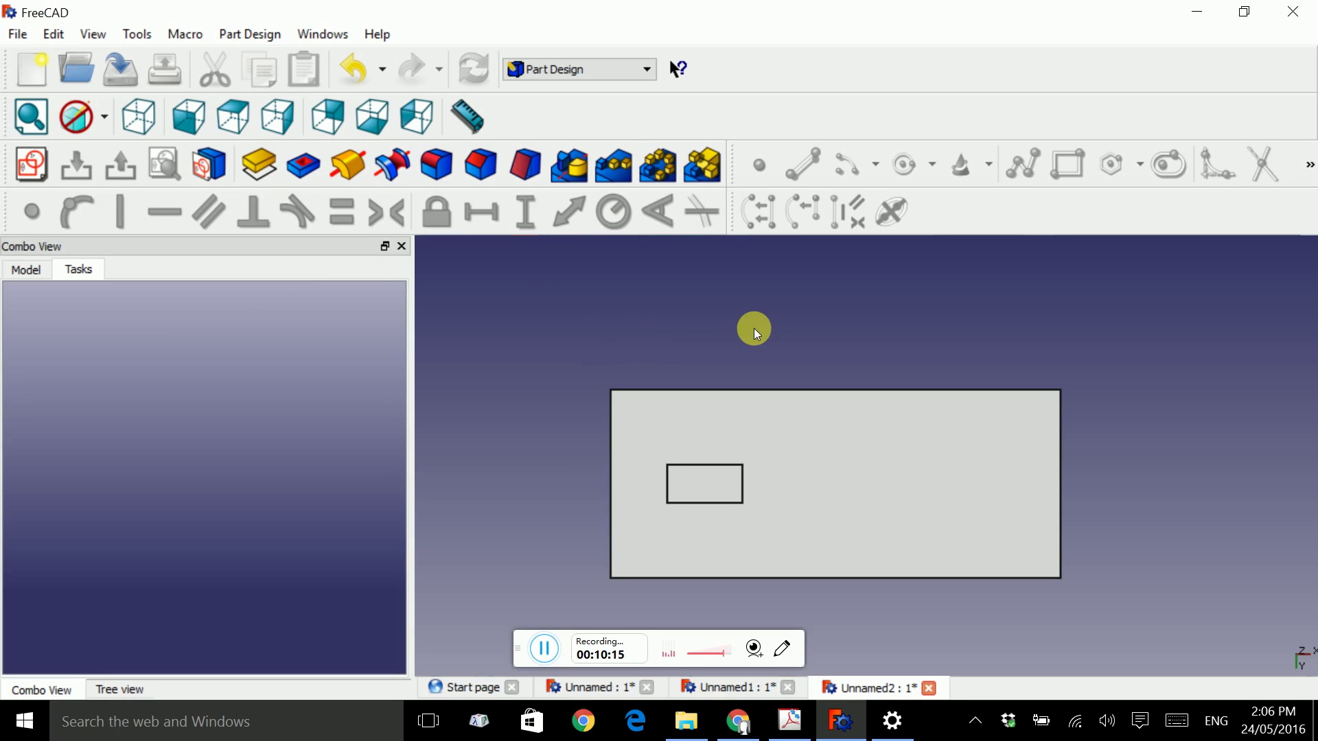
{"action": "middle_click_drag", "start_coordinate": [759, 334], "coordinate": [929, 401]}
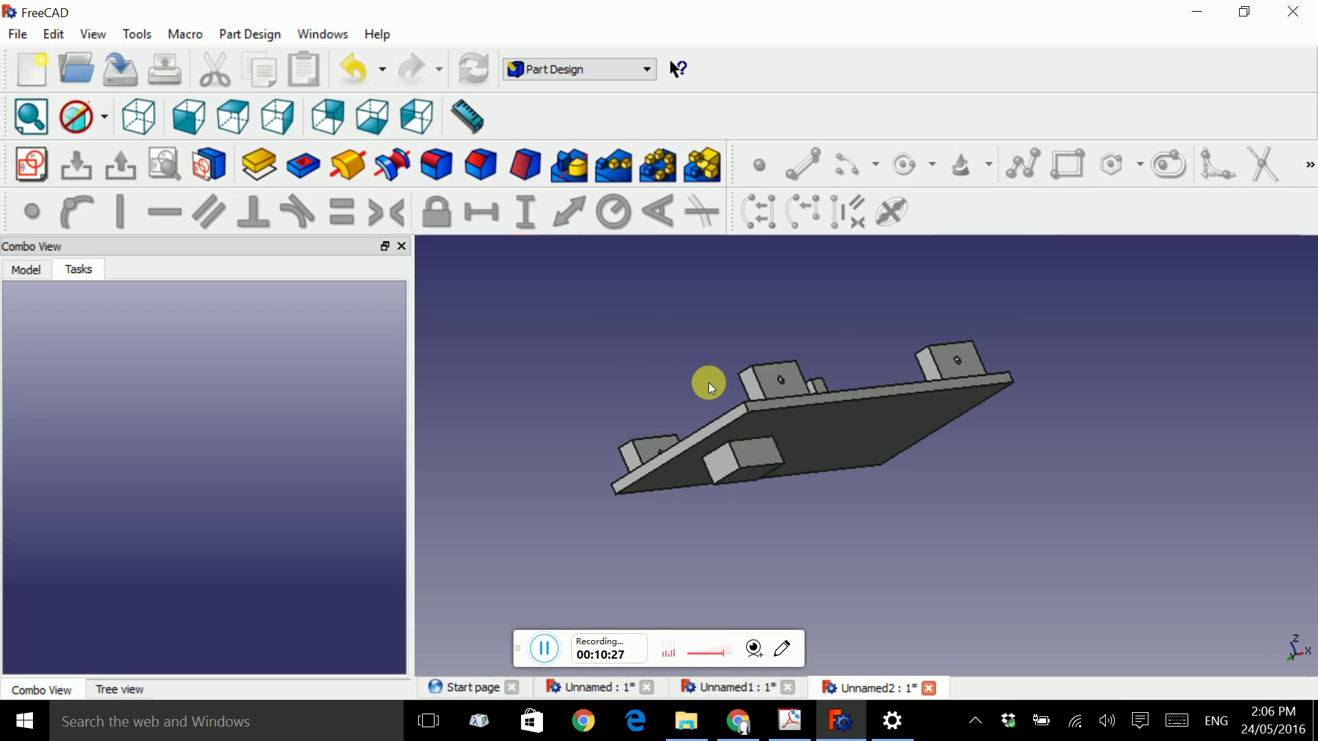
{"action": "middle_click_drag", "start_coordinate": [706, 382], "coordinate": [673, 352]}
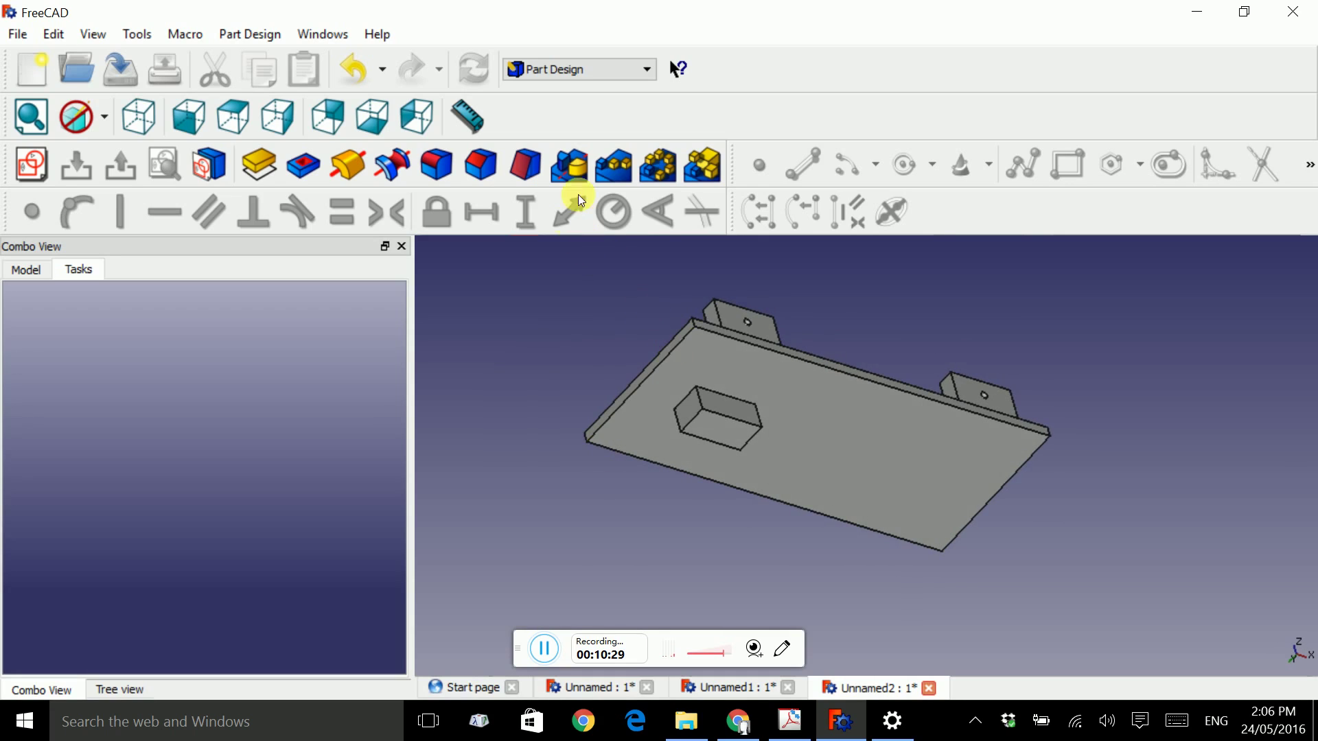
- Create a linear pattern of the underside block with 2 occurrences over 70 mm along the horizontal sketch axis
{"action": "left_click", "coordinate": [617, 163]}
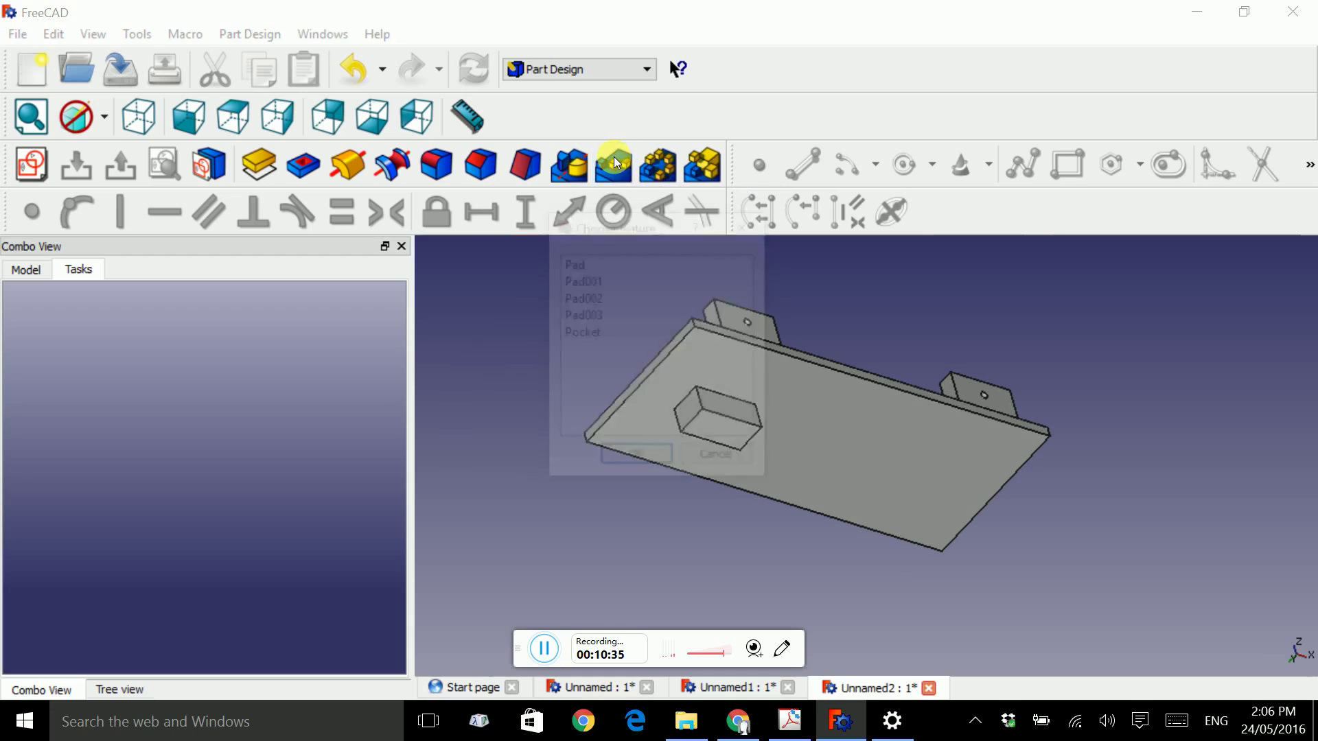
{"action": "left_click", "coordinate": [601, 317]}
{"action": "left_click", "coordinate": [650, 460]}
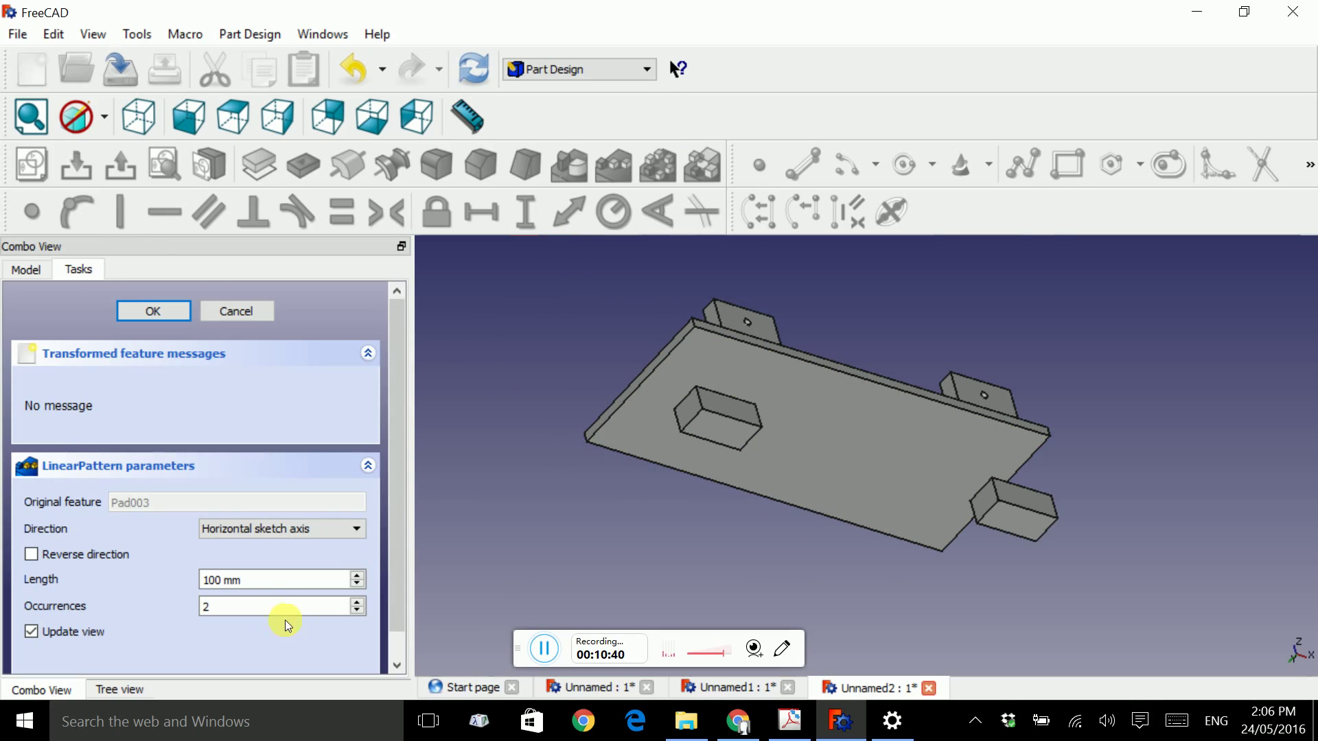
{"action": "left_click_drag", "start_coordinate": [220, 580], "coordinate": [201, 579]}
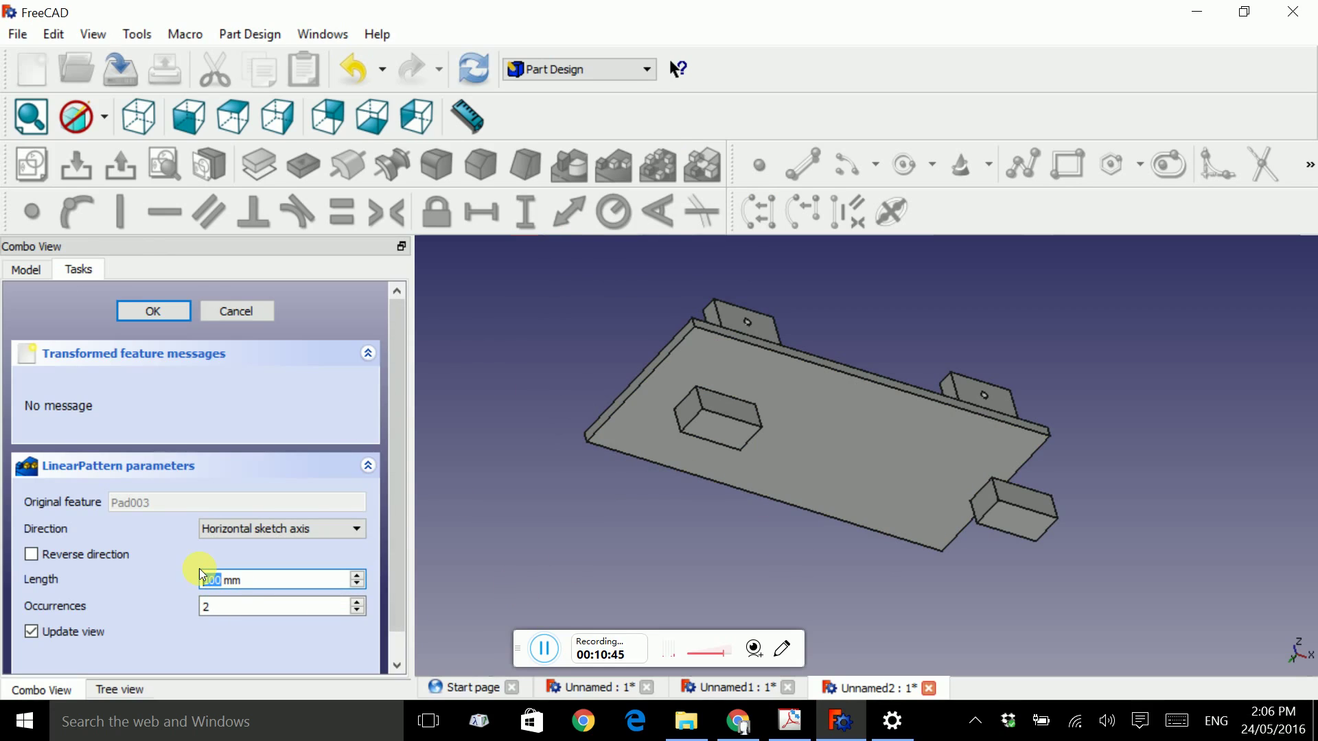
{"action": "type", "text": "70"}
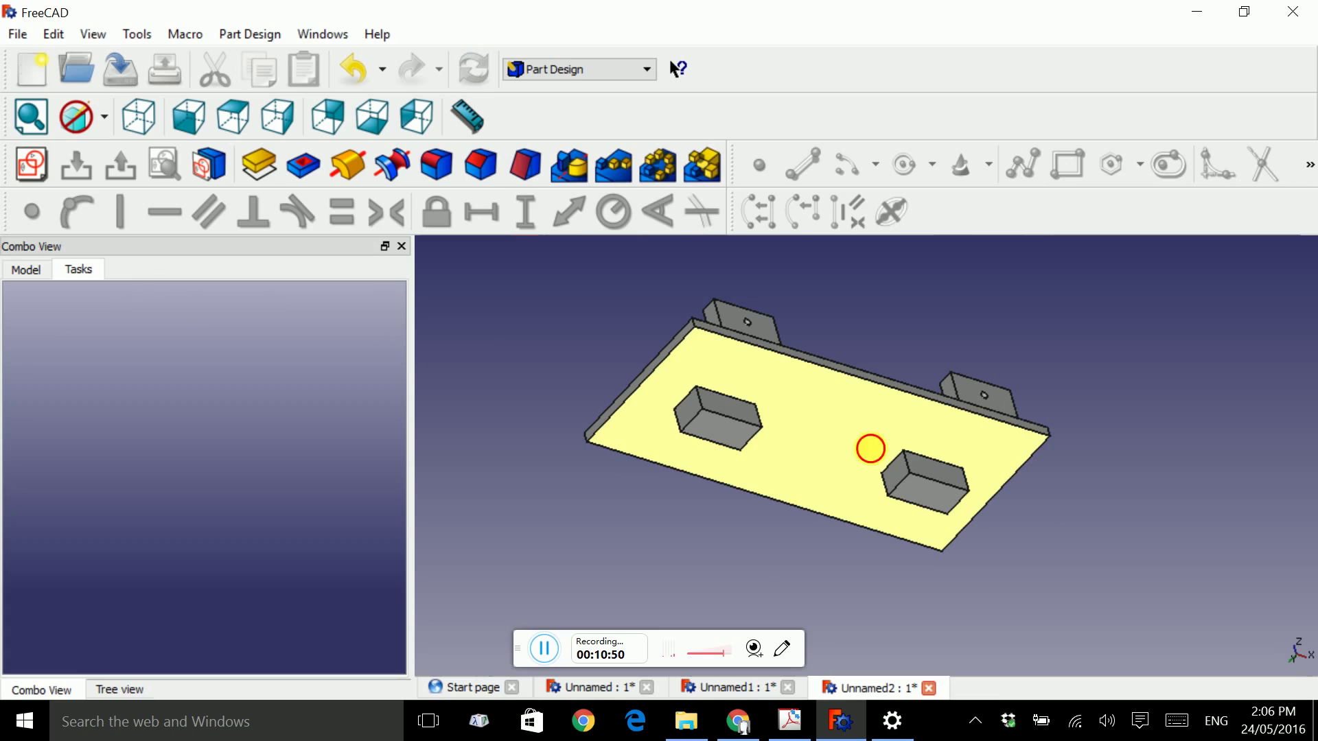
- Create a sketch on the underside block's outer end face and draw a circle of about 1.36 mm radius near its centre
{"action": "middle_click_drag", "start_coordinate": [870, 447], "coordinate": [743, 488]}
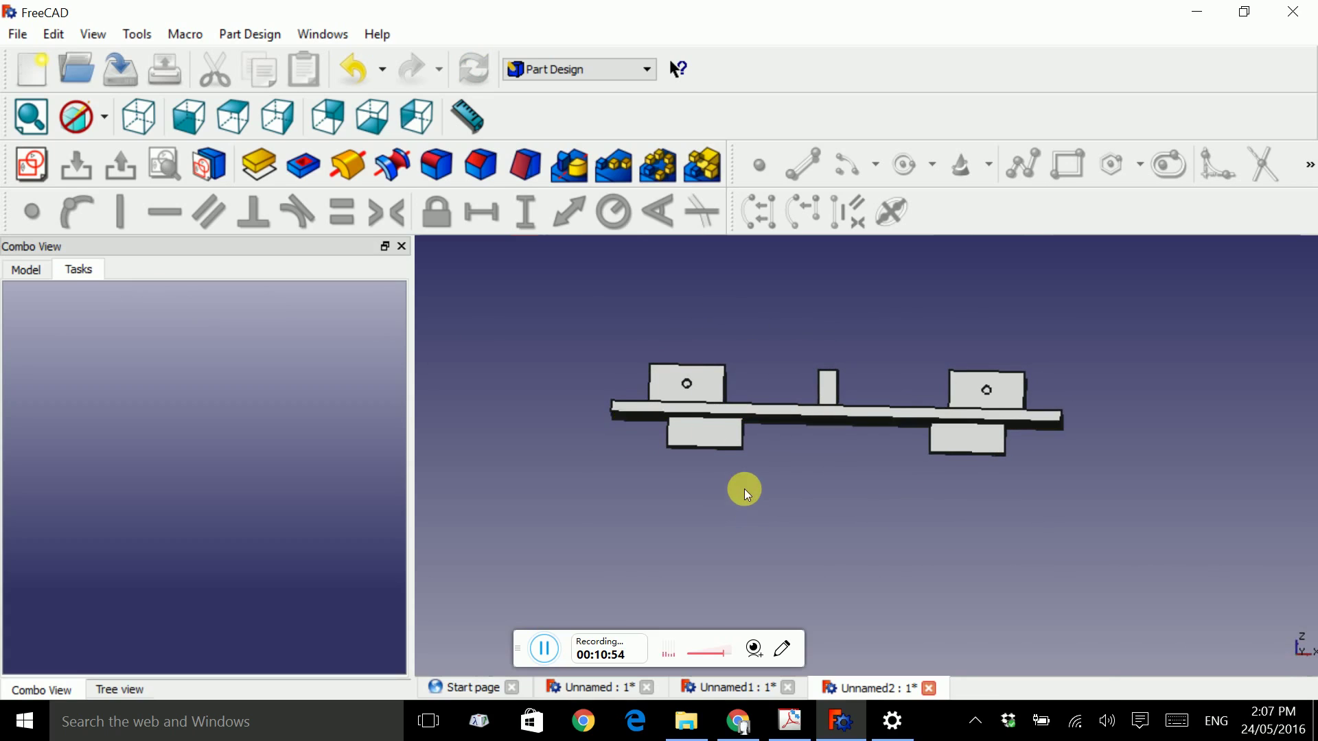
{"action": "left_click", "coordinate": [177, 112]}
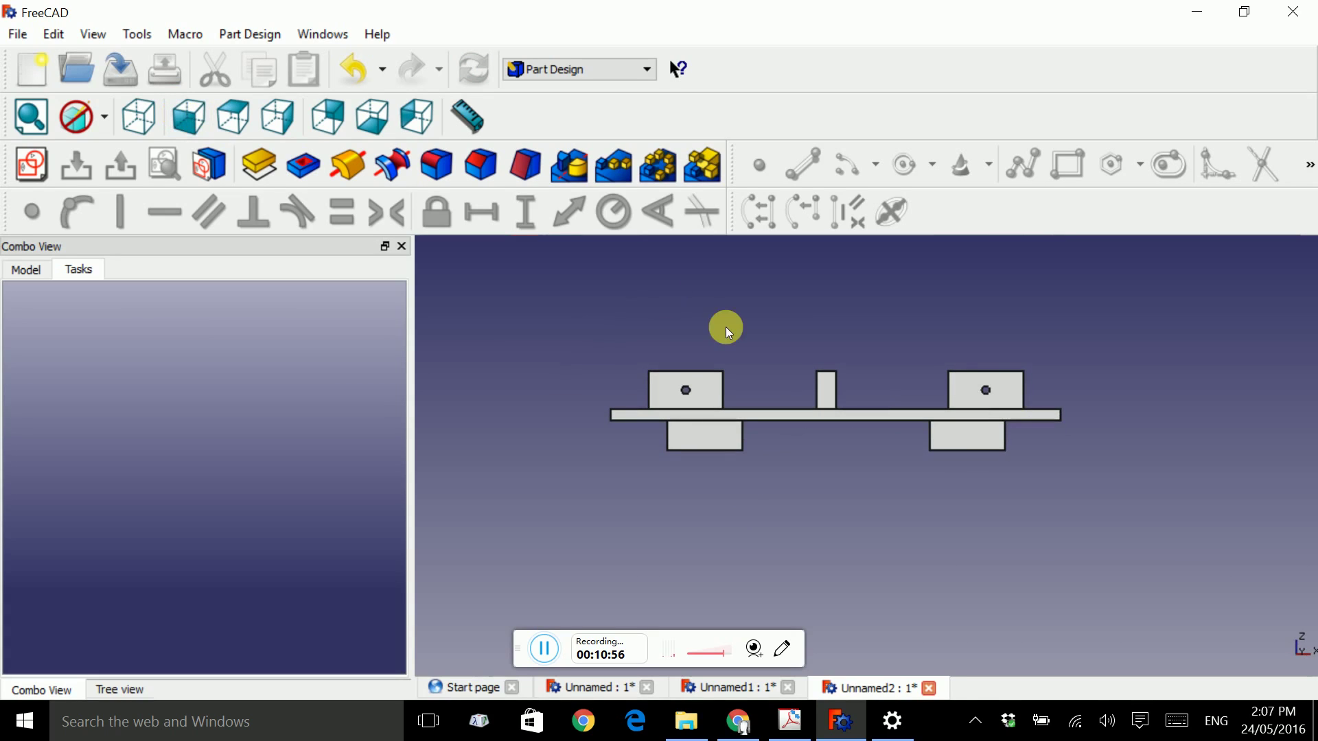
{"action": "middle_click_drag", "start_coordinate": [782, 471], "coordinate": [956, 447]}
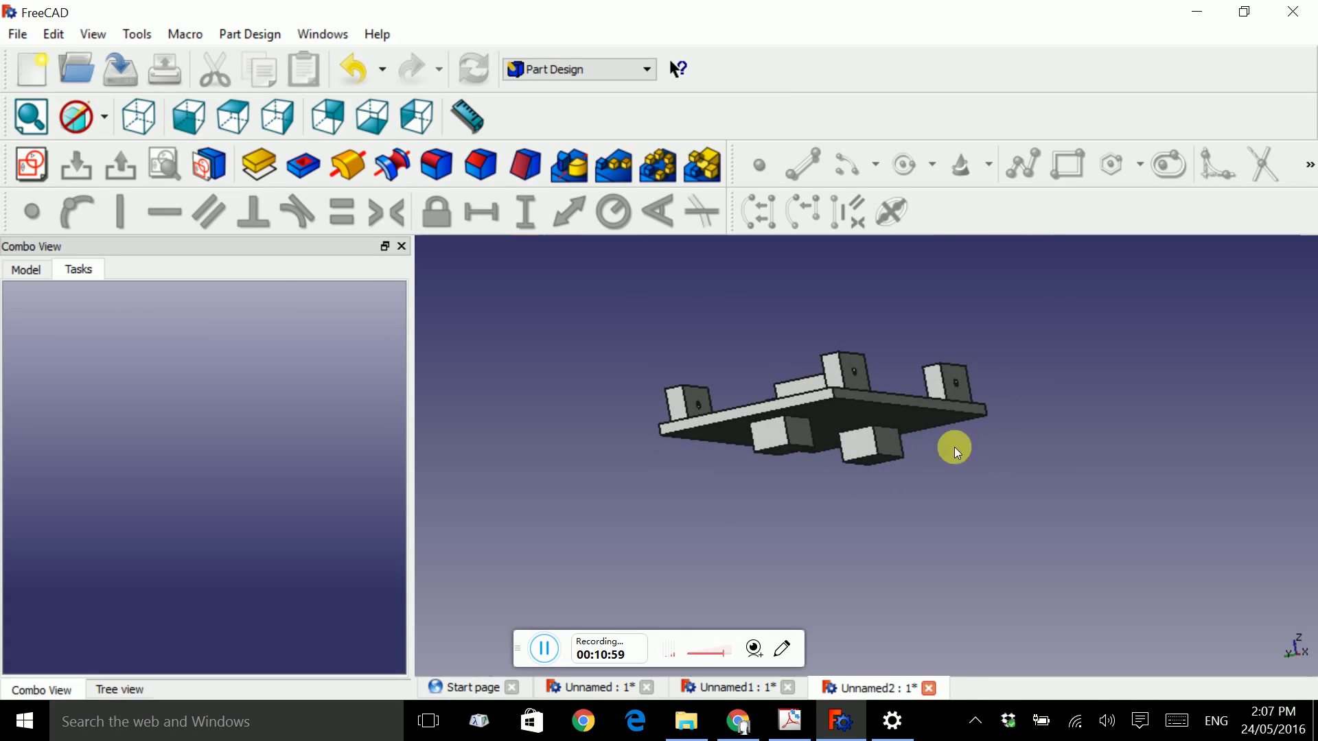
{"action": "left_click", "coordinate": [776, 437]}
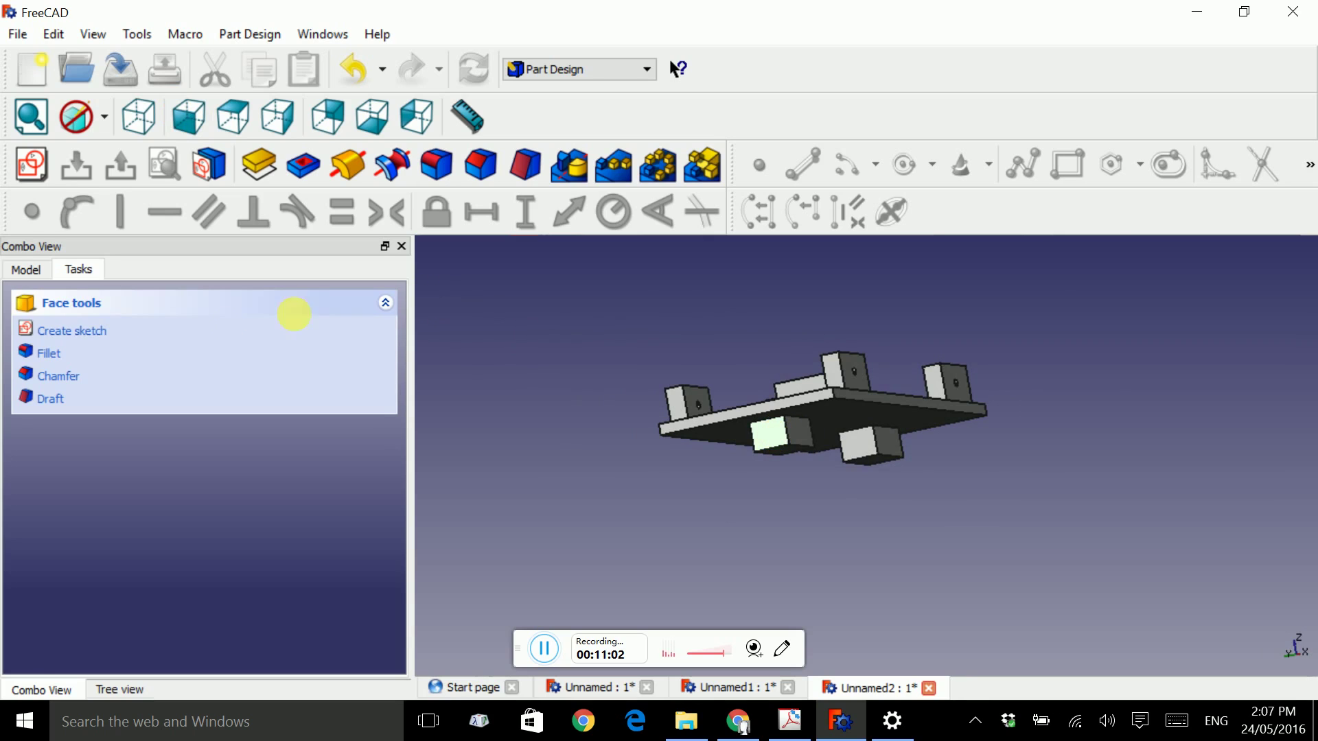
{"action": "left_click", "coordinate": [82, 332]}
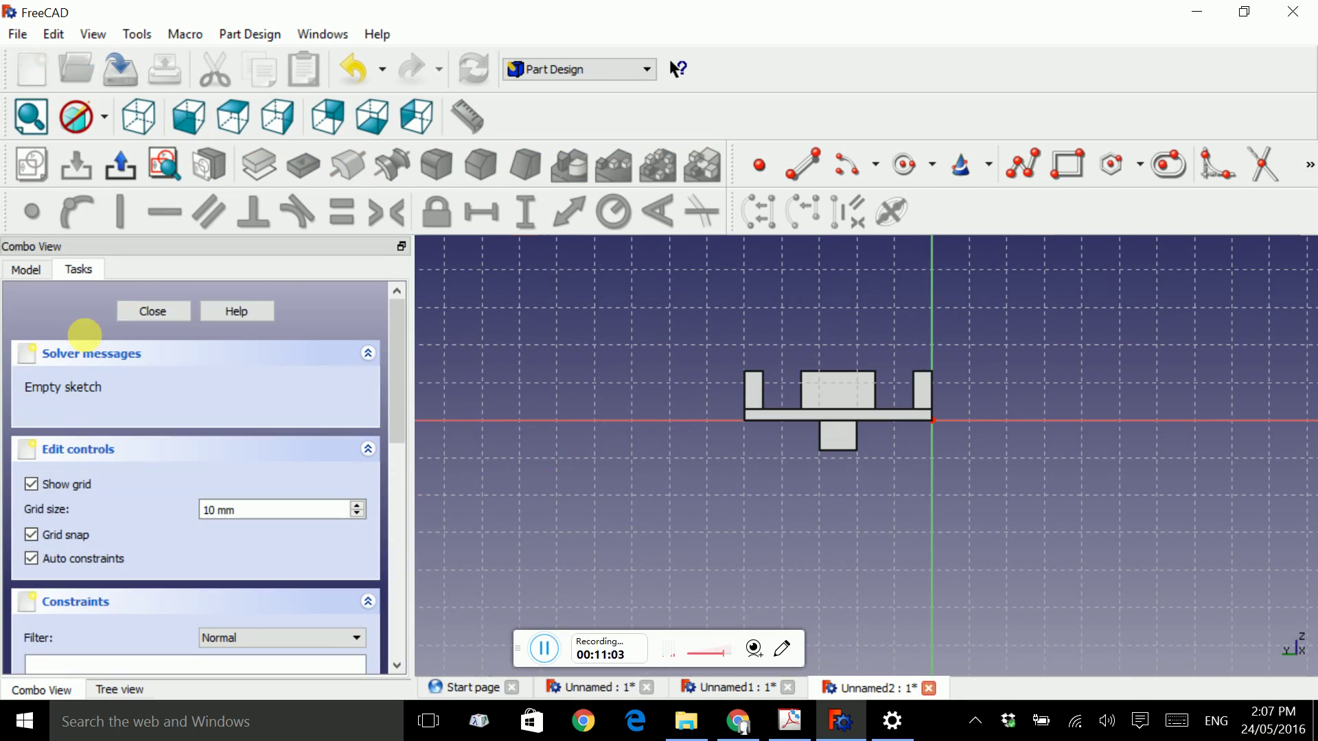
{"action": "left_click", "coordinate": [910, 167]}
{"action": "scroll", "coordinate": [843, 447], "scroll_direction": "up", "scroll_amount": 3}
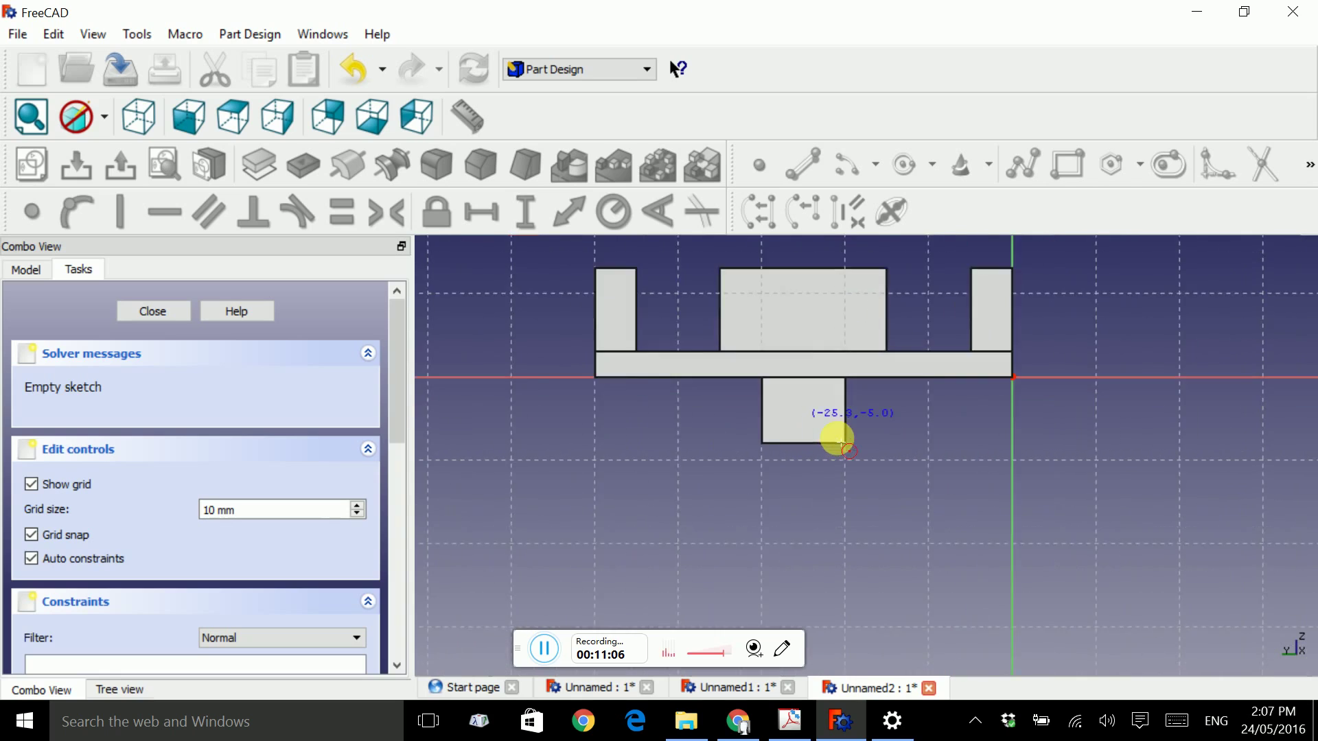
{"action": "scroll", "coordinate": [841, 442], "scroll_direction": "up", "scroll_amount": 1}
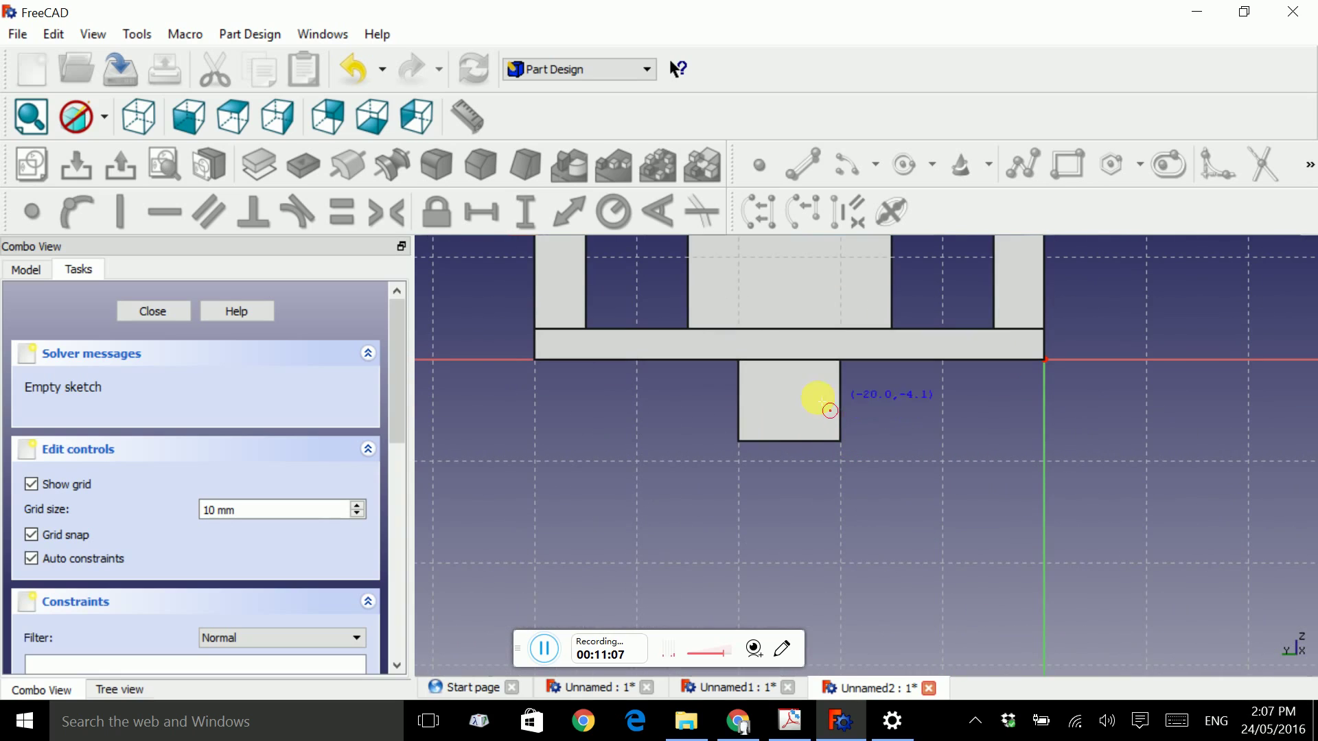
{"action": "left_click", "coordinate": [788, 399]}
{"action": "left_click", "coordinate": [798, 410]}
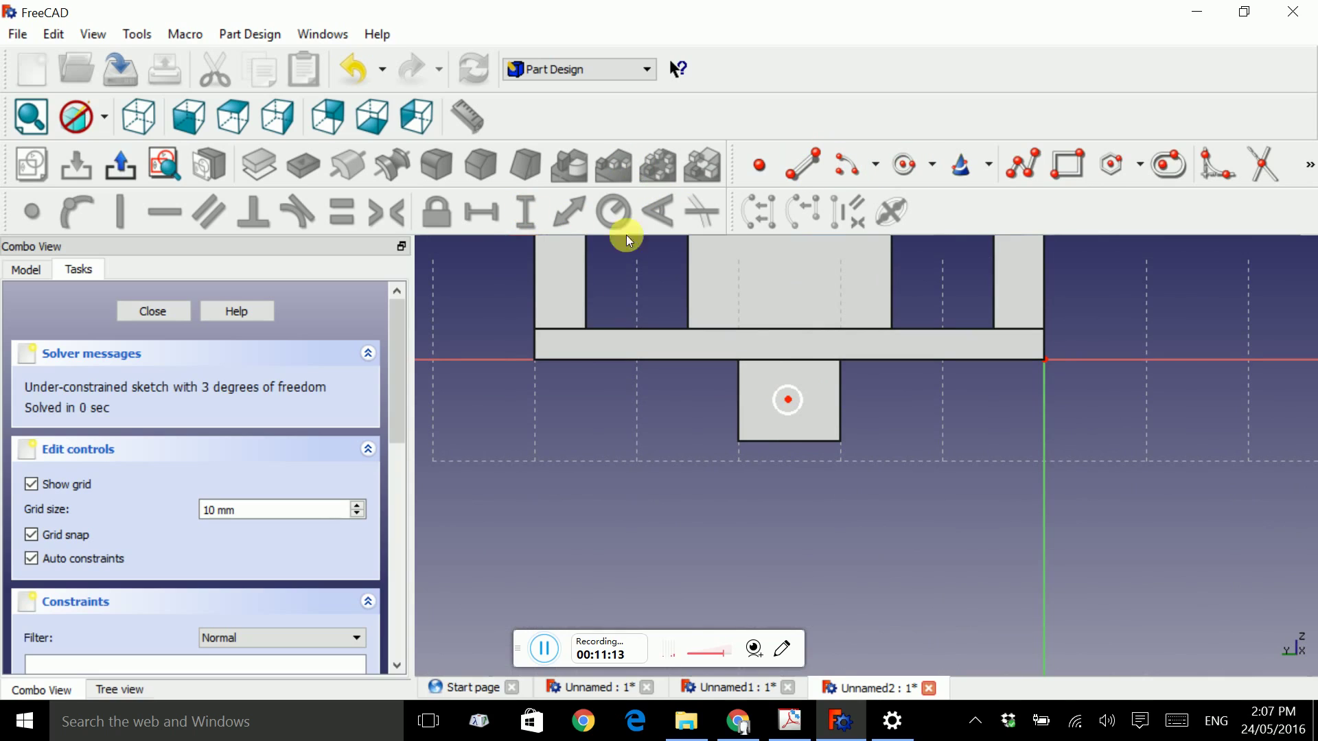
- Constrain the circle's radius to 3.5/2 mm
{"action": "left_click", "coordinate": [802, 397]}
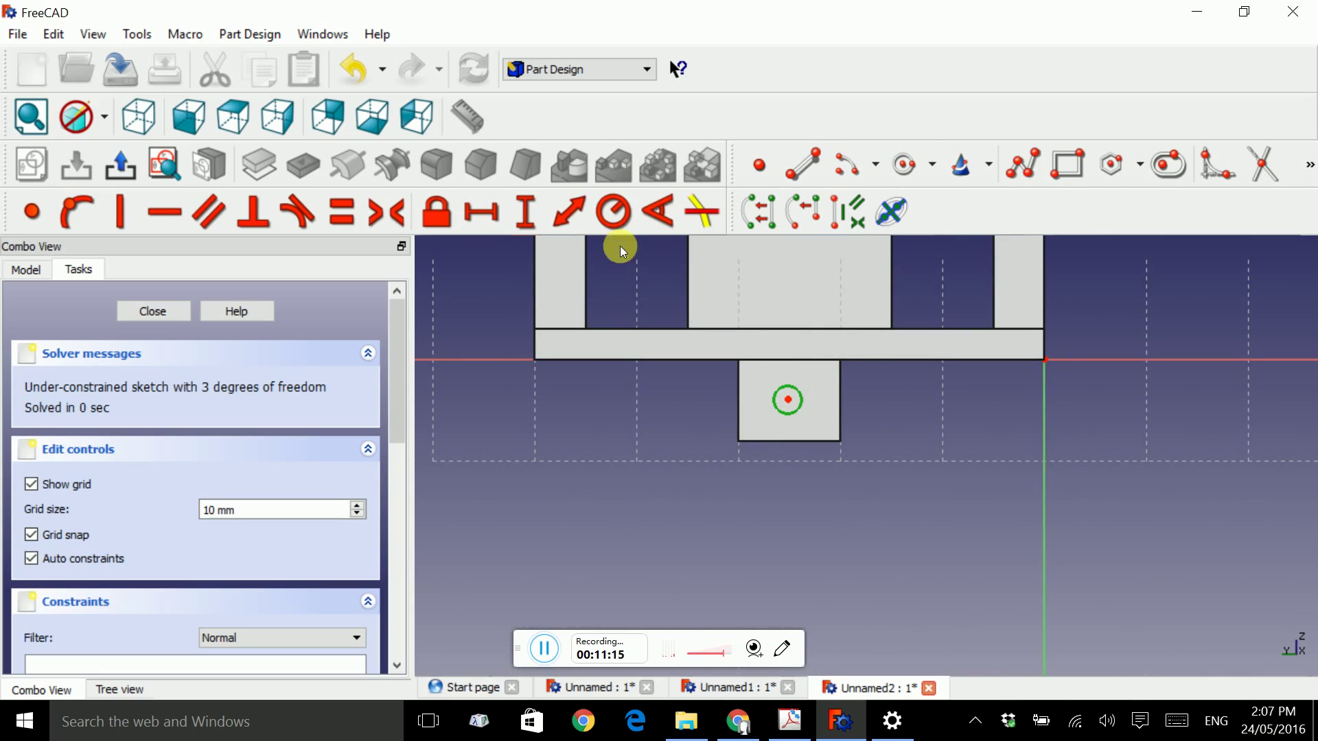
{"action": "left_click", "coordinate": [608, 217]}
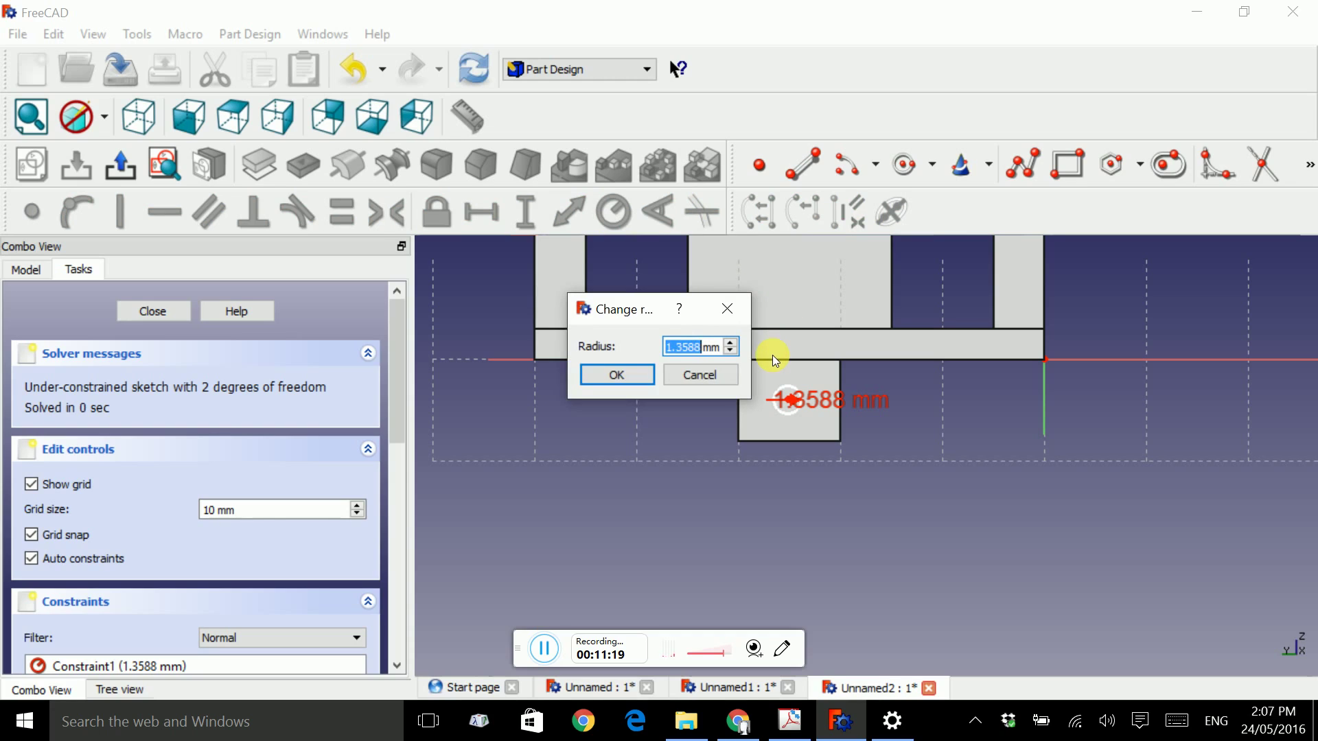
{"action": "type", "text": "3.5/2"}
{"action": "key", "text": "Return"}
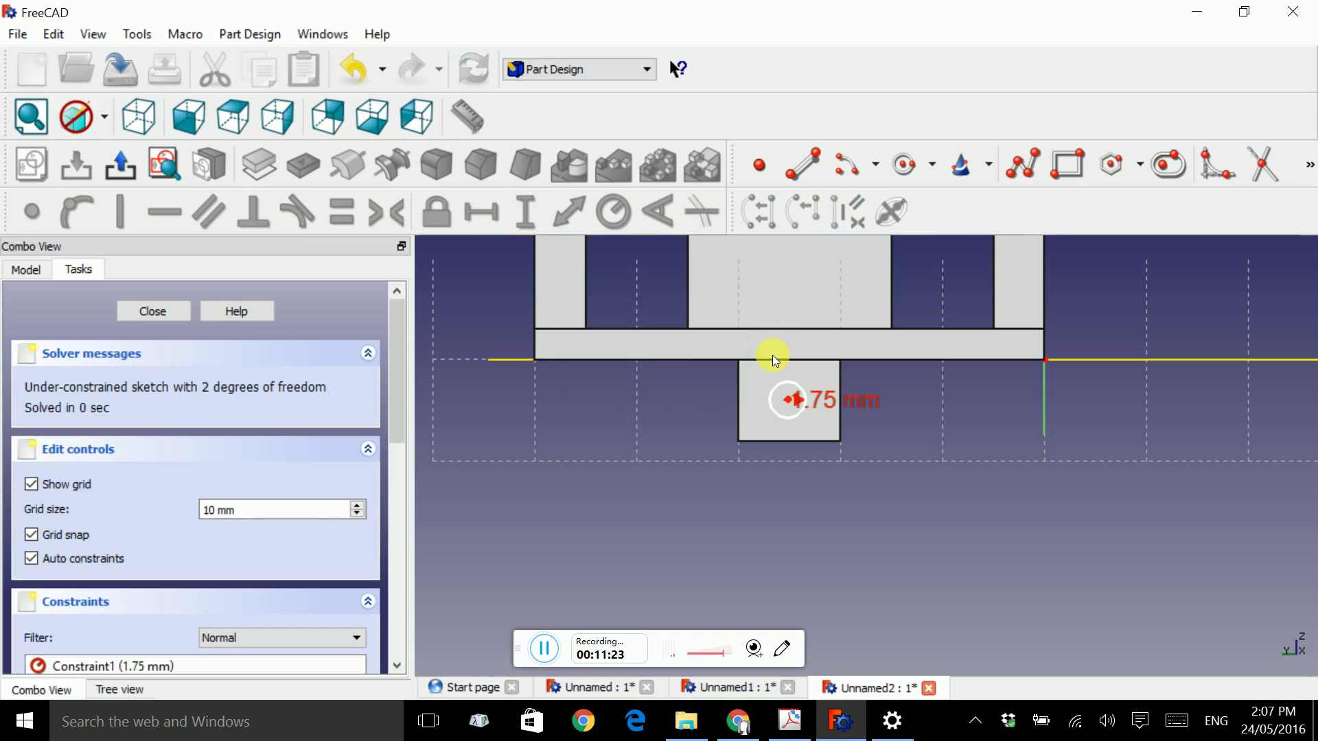
- Constrain the circle's centre 25 mm horizontally and 4 mm vertically from the origin
{"action": "left_click", "coordinate": [786, 398]}
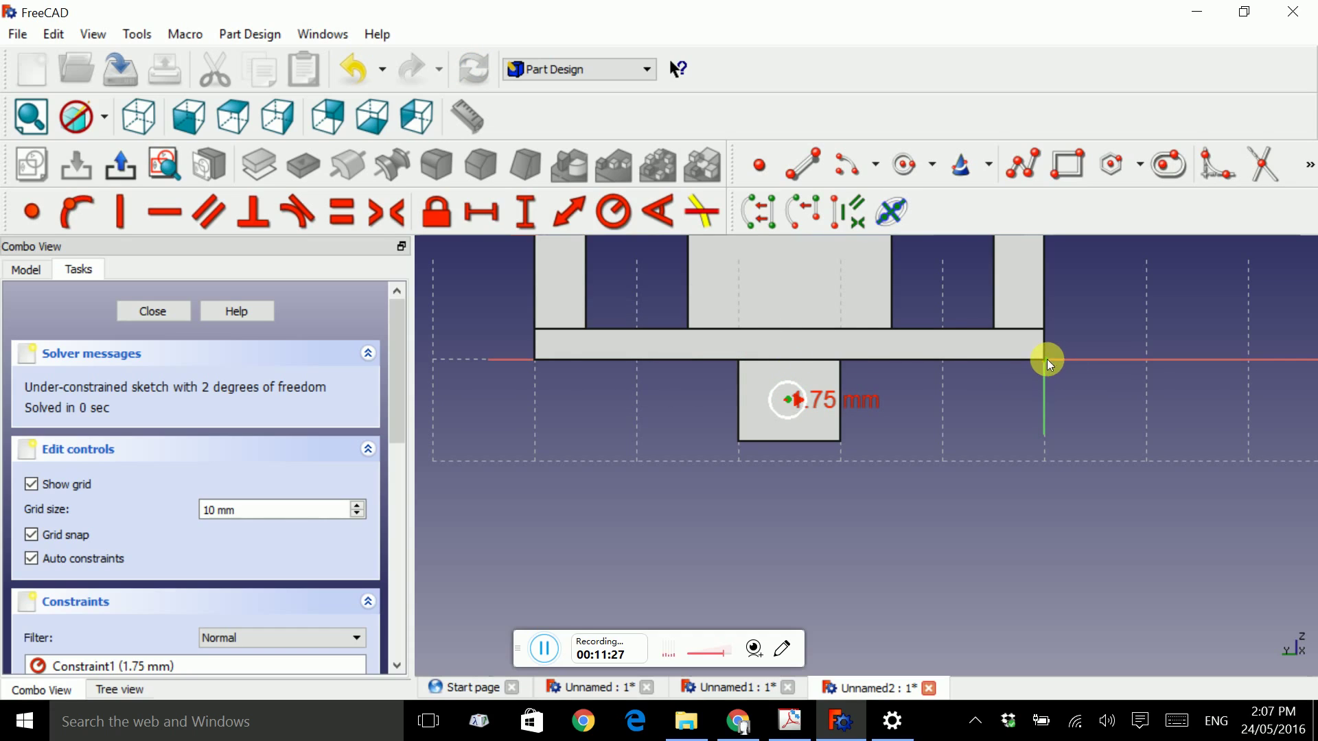
{"action": "left_click", "coordinate": [486, 211]}
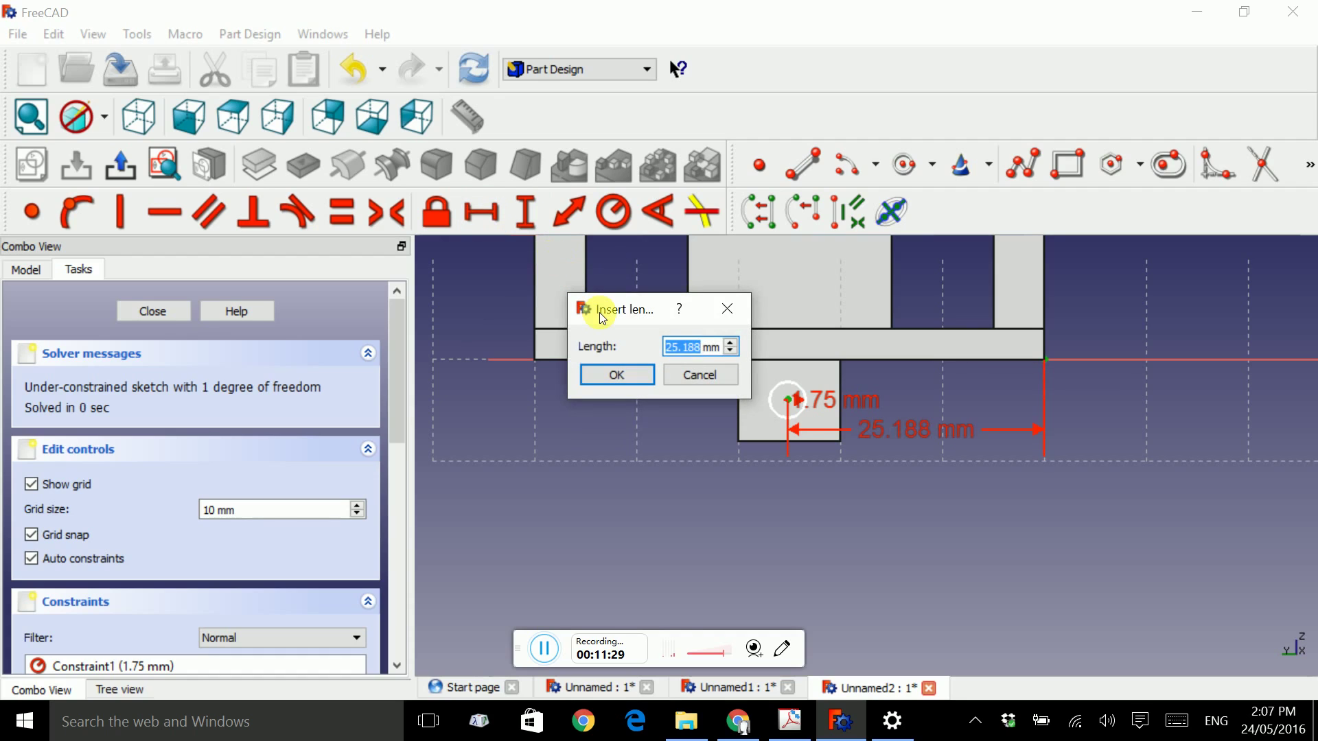
{"action": "type", "text": "25"}
{"action": "left_click", "coordinate": [613, 375]}
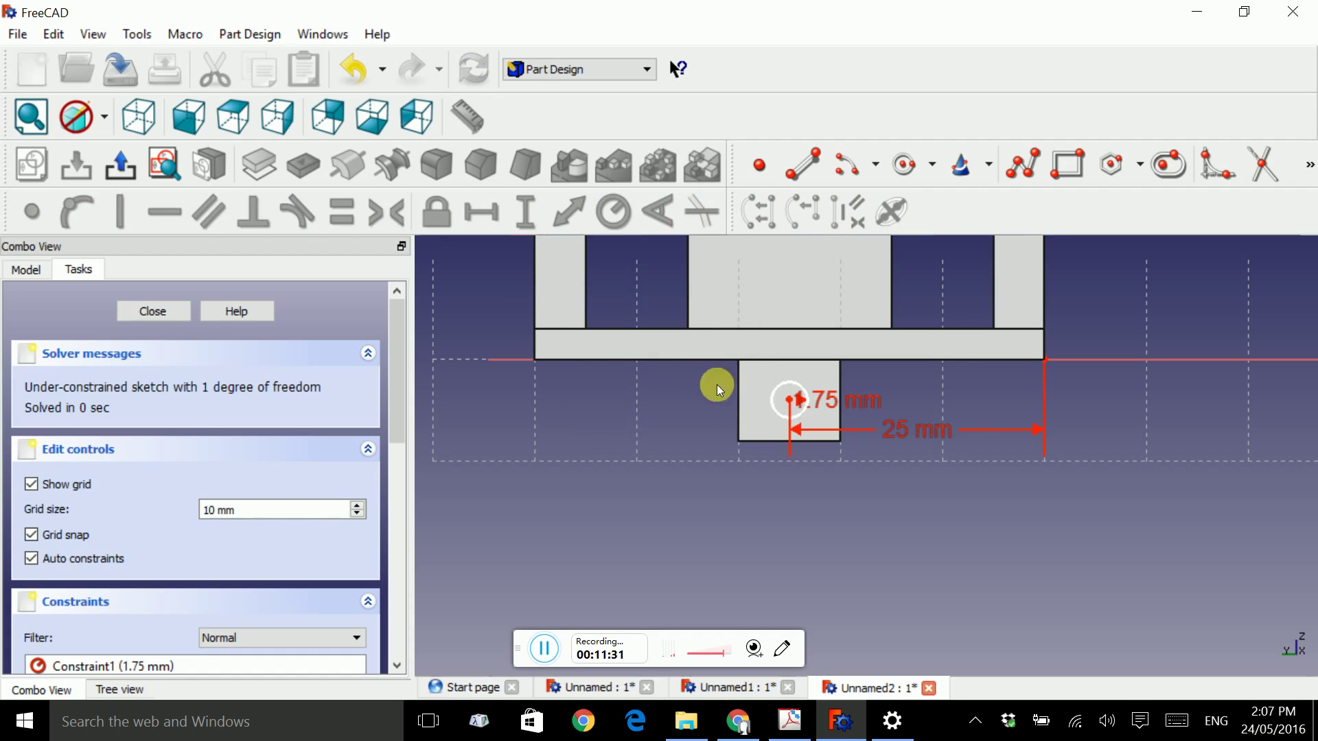
{"action": "left_click", "coordinate": [790, 398]}
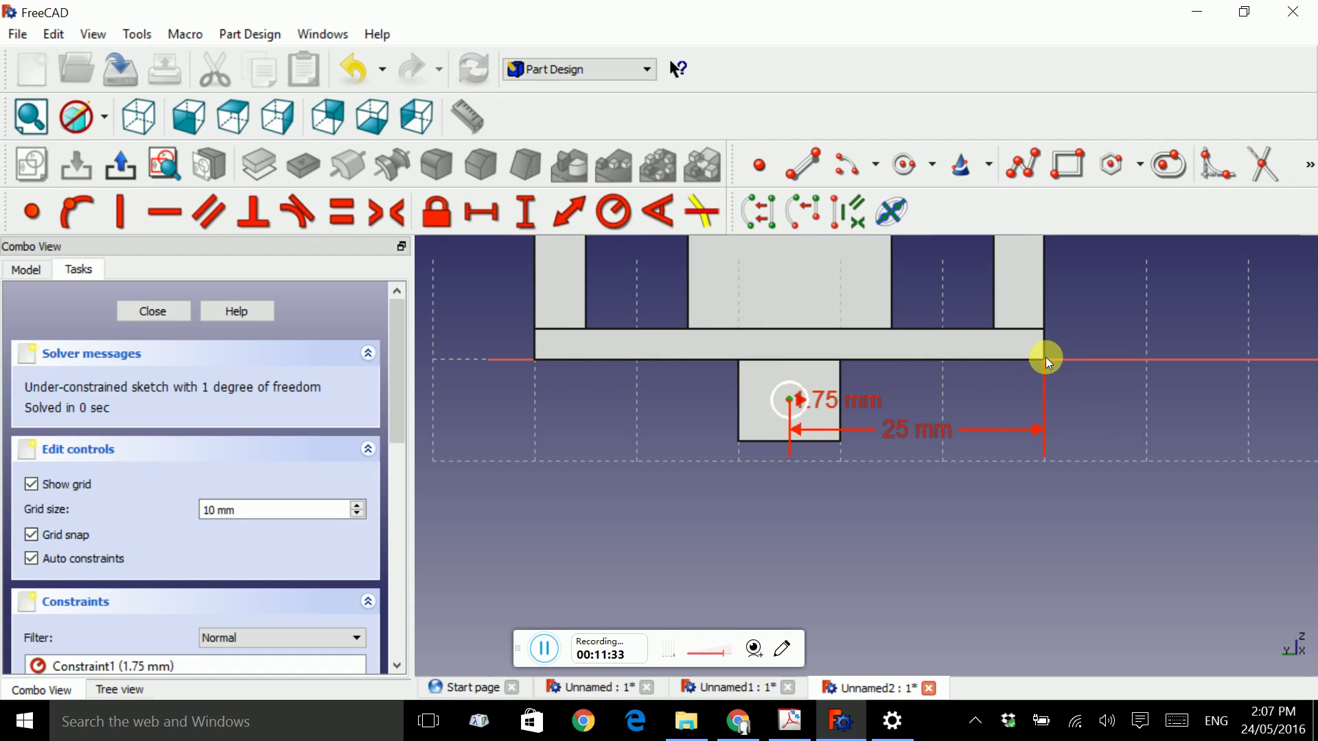
{"action": "left_click", "coordinate": [527, 214]}
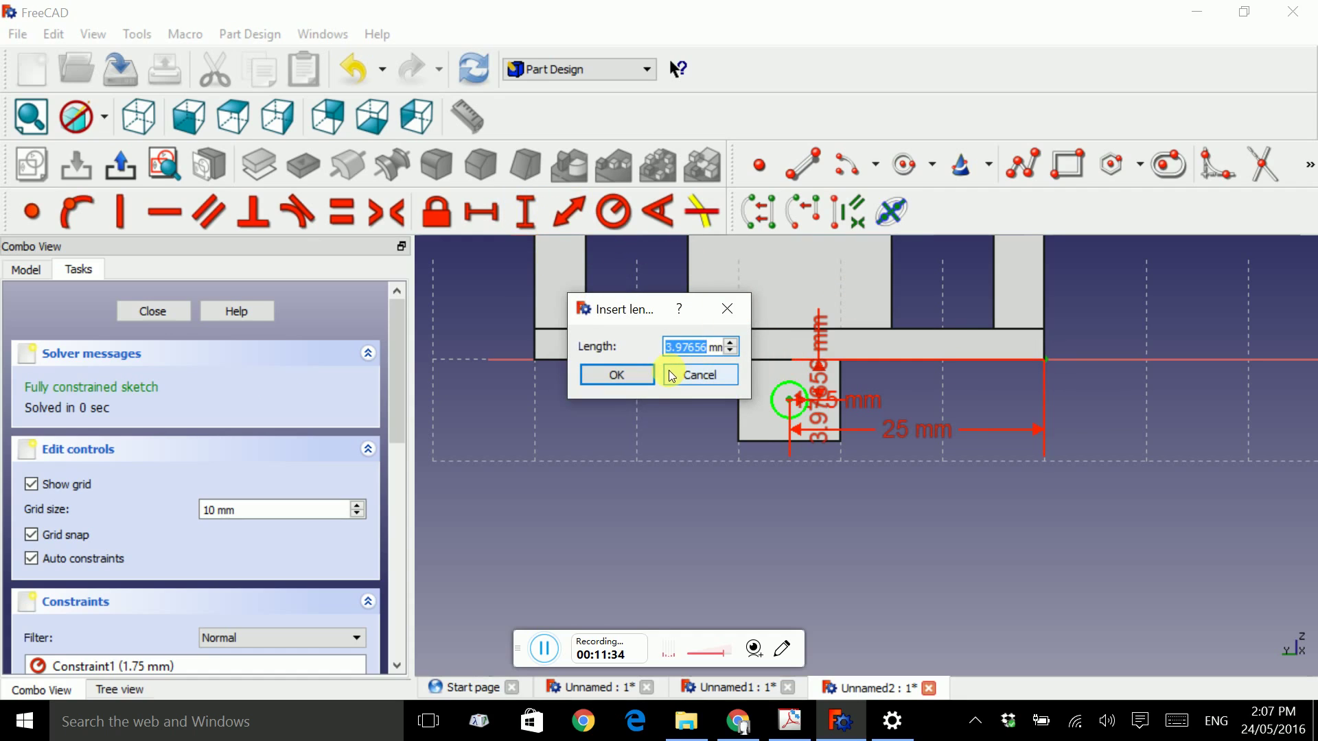
{"action": "type", "text": "4"}
{"action": "left_click", "coordinate": [640, 371]}
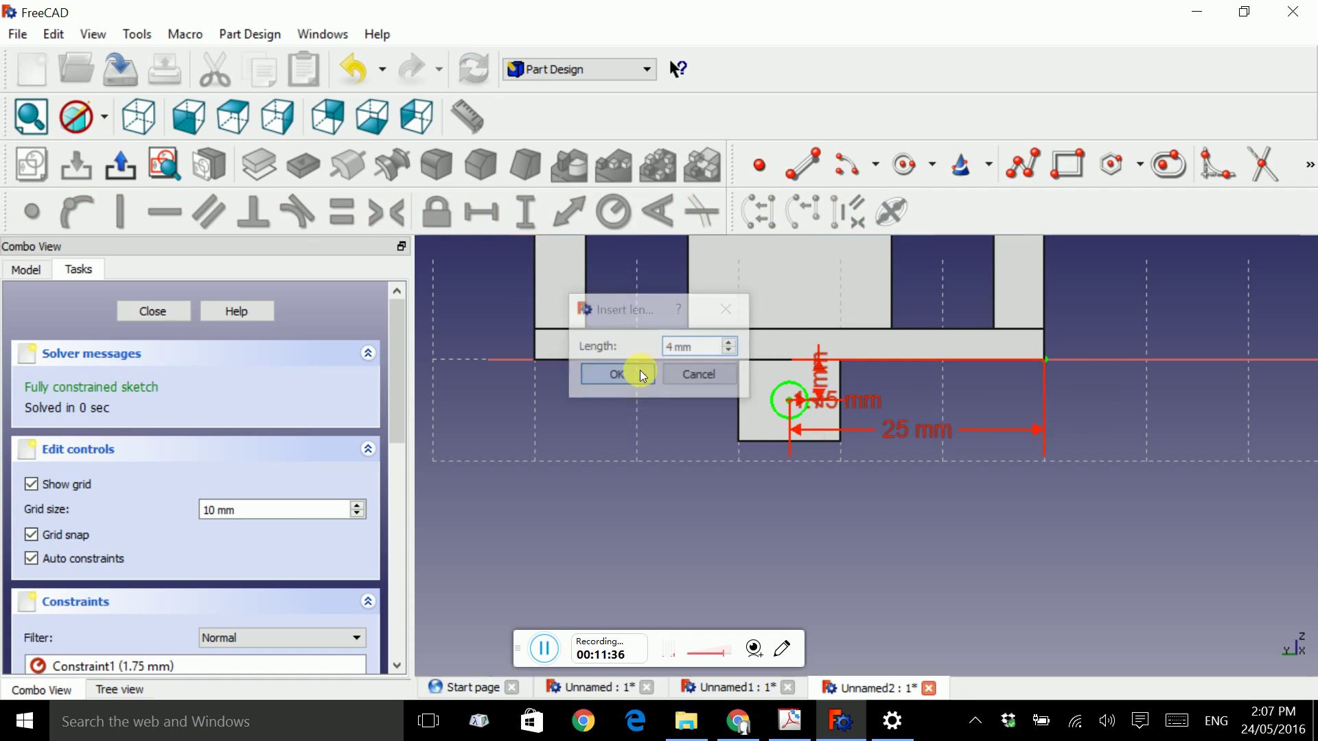
- Close the sketch and pocket the circle through all to drill both underside blocks
{"action": "left_click", "coordinate": [141, 311]}
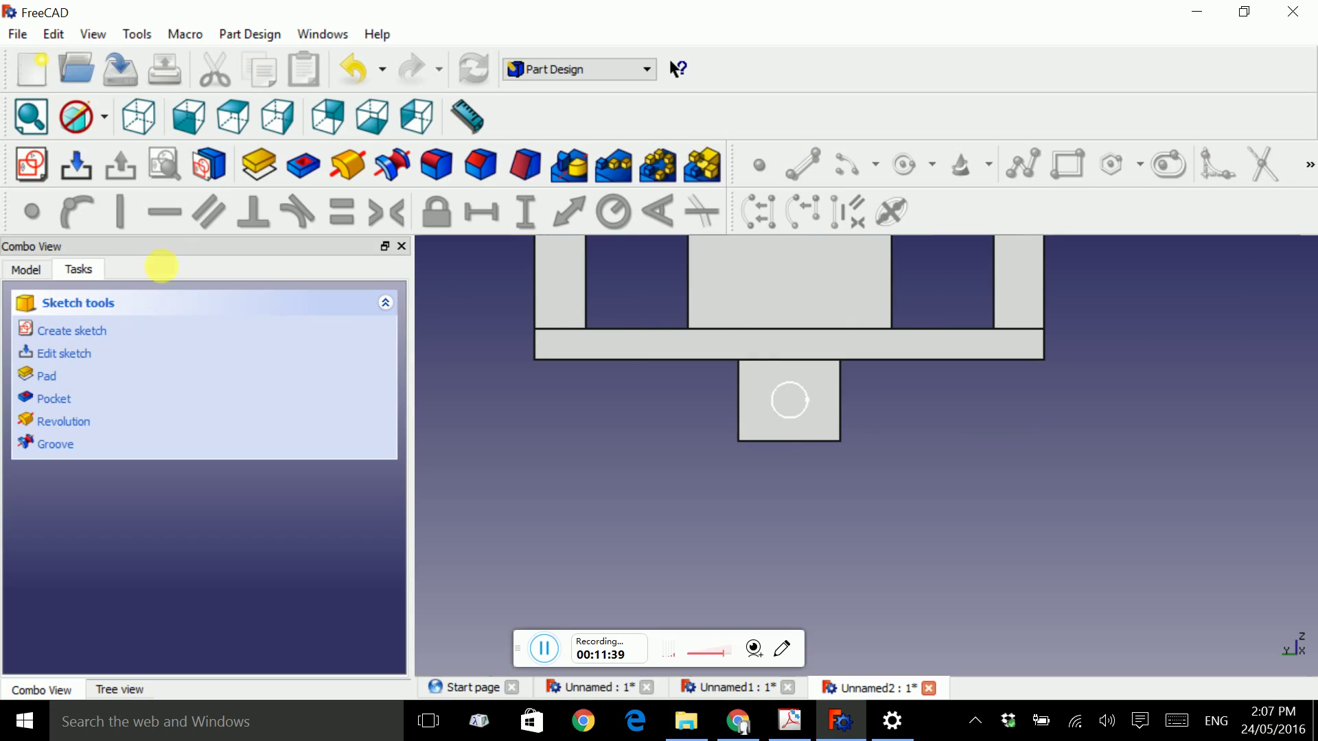
{"action": "left_click", "coordinate": [300, 169]}
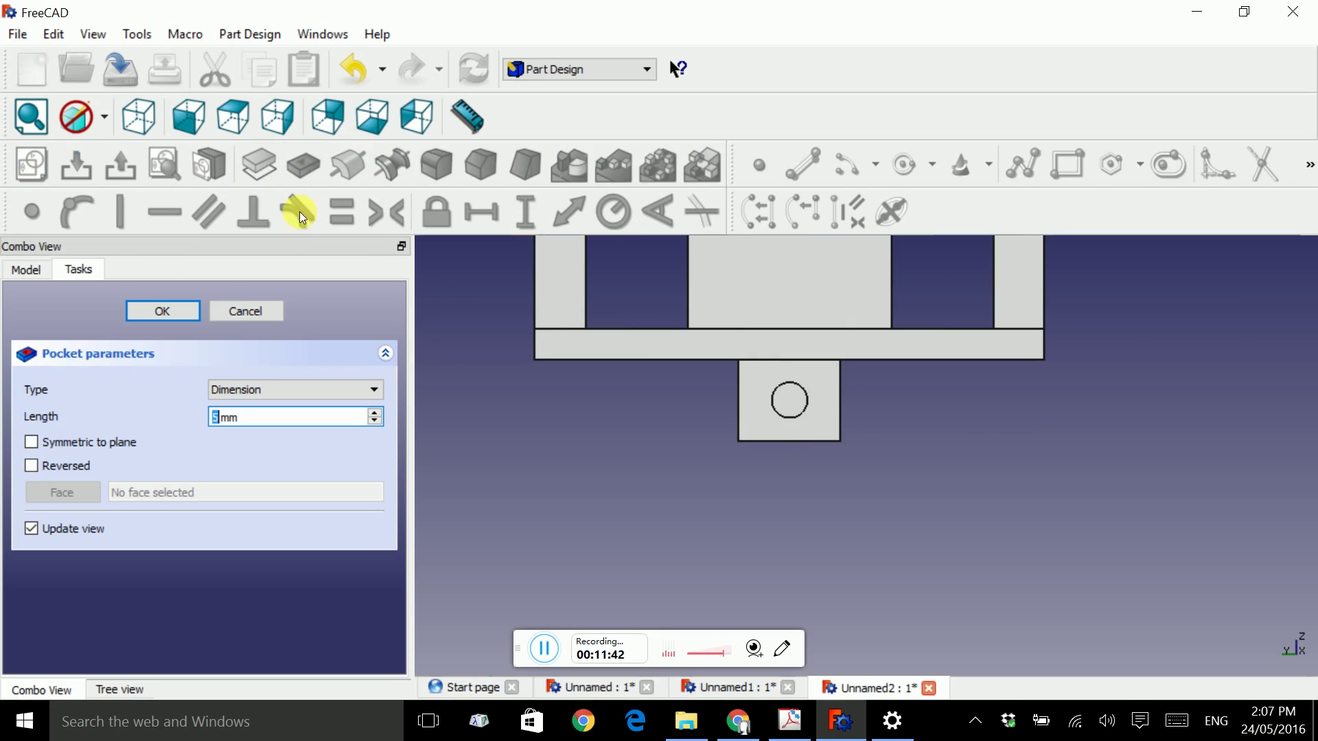
{"action": "left_click", "coordinate": [252, 391]}
{"action": "left_click", "coordinate": [261, 416]}
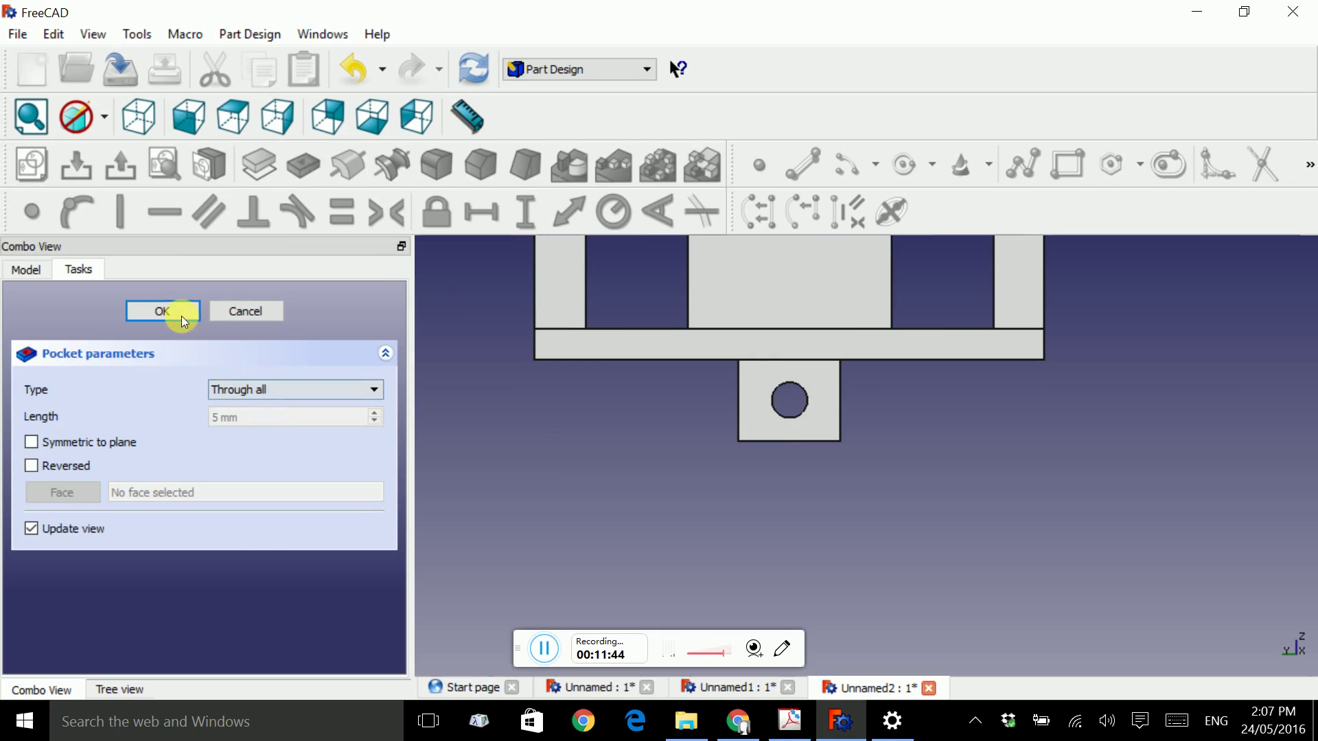
{"action": "left_click", "coordinate": [163, 312]}
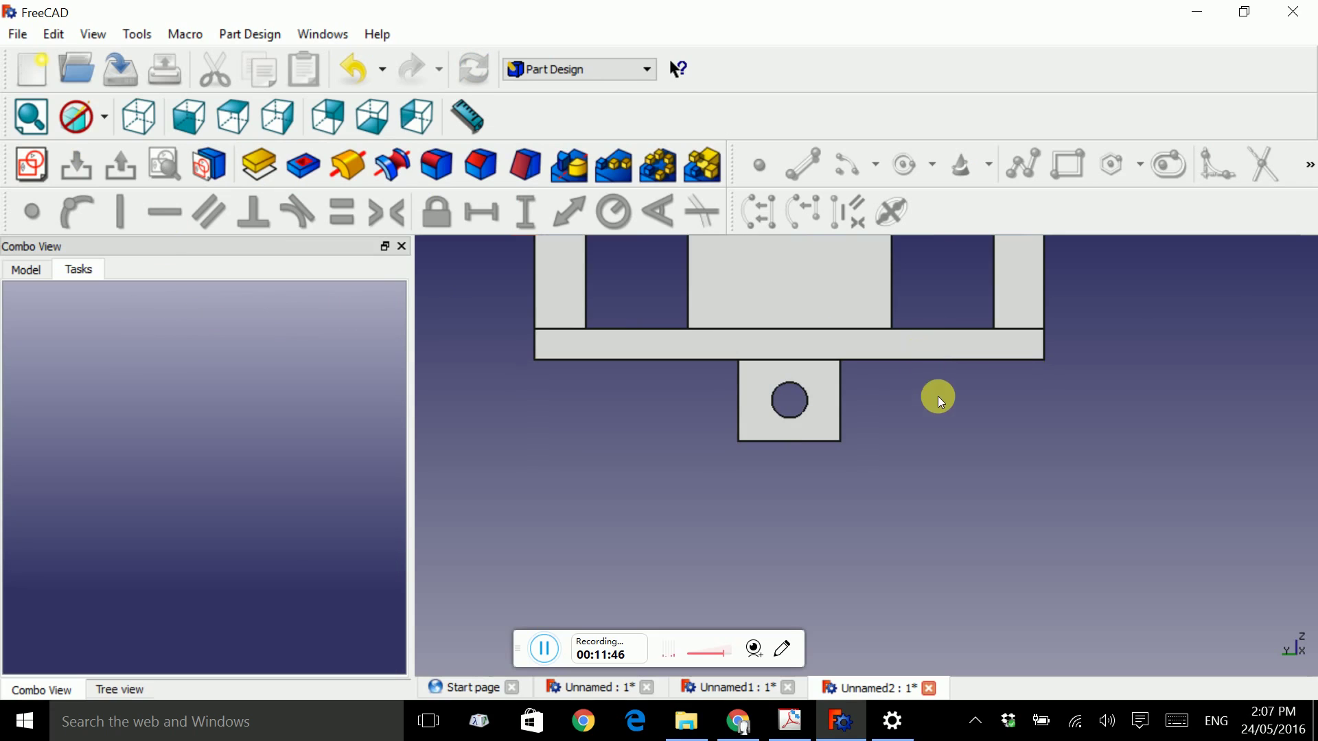
{"action": "middle_click_drag", "start_coordinate": [929, 402], "coordinate": [938, 504]}
{"action": "scroll", "coordinate": [929, 441], "scroll_direction": "up", "scroll_amount": 3}
{"action": "scroll", "coordinate": [925, 438], "scroll_direction": "down", "scroll_amount": 5}
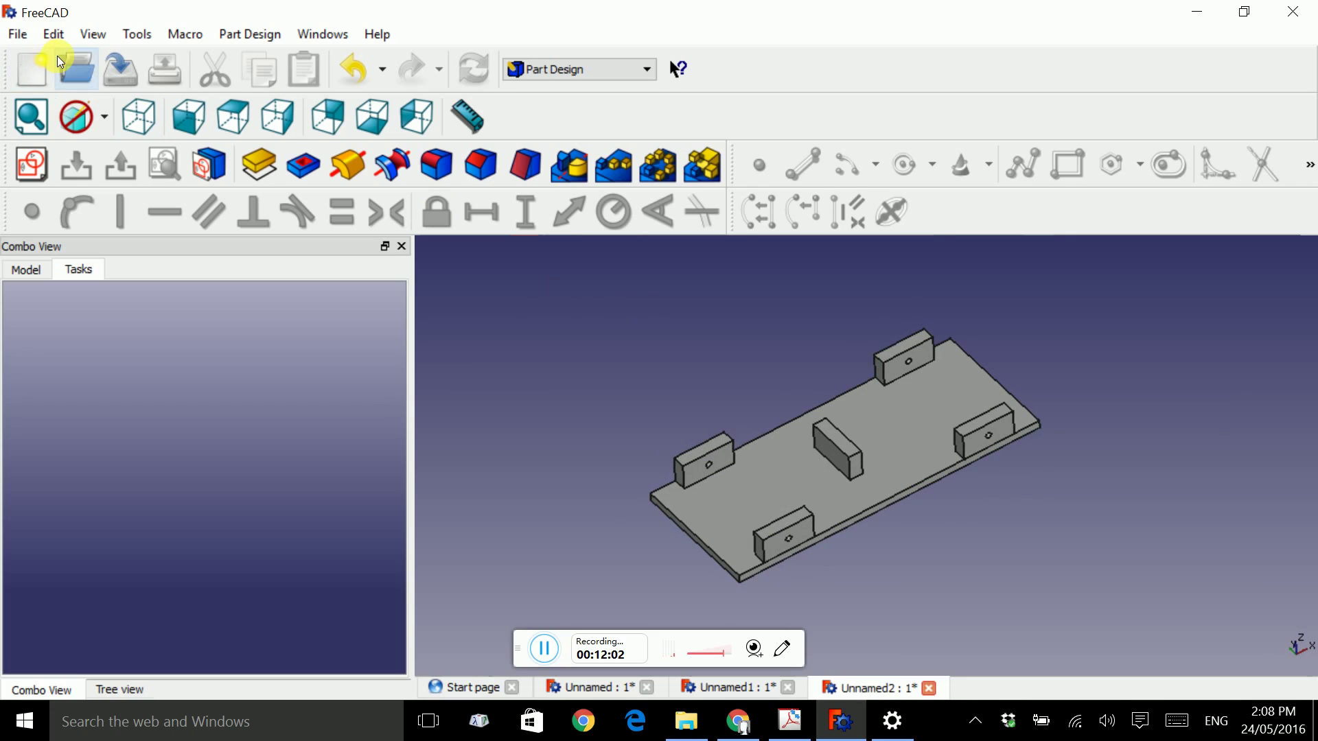